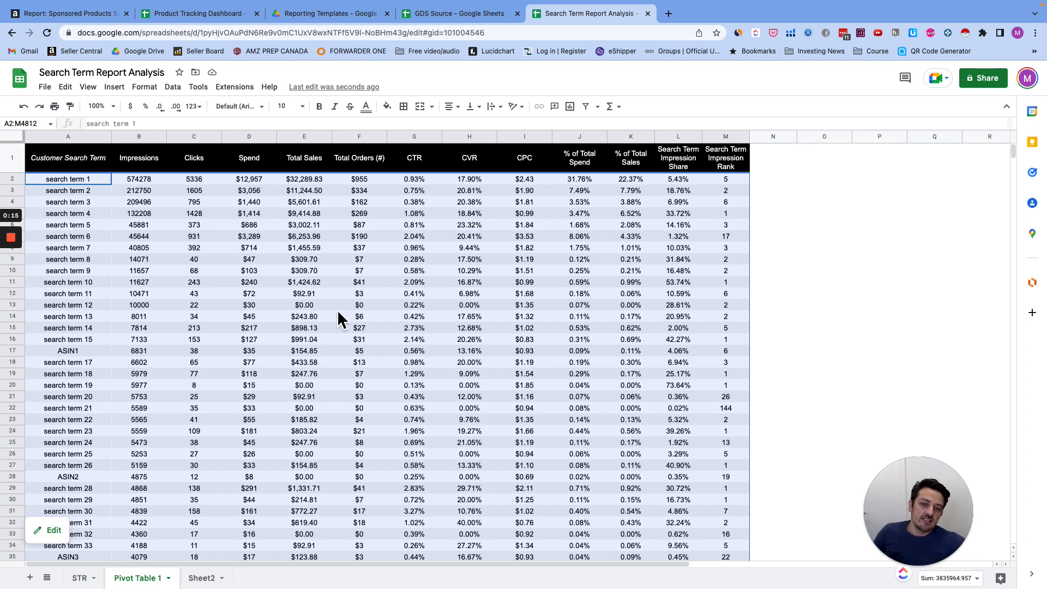
Review the search term 1 rows and the Search Term Impression Rank and Share columns on the STR sheet.
{"action": "left_click", "coordinate": [79, 577]}
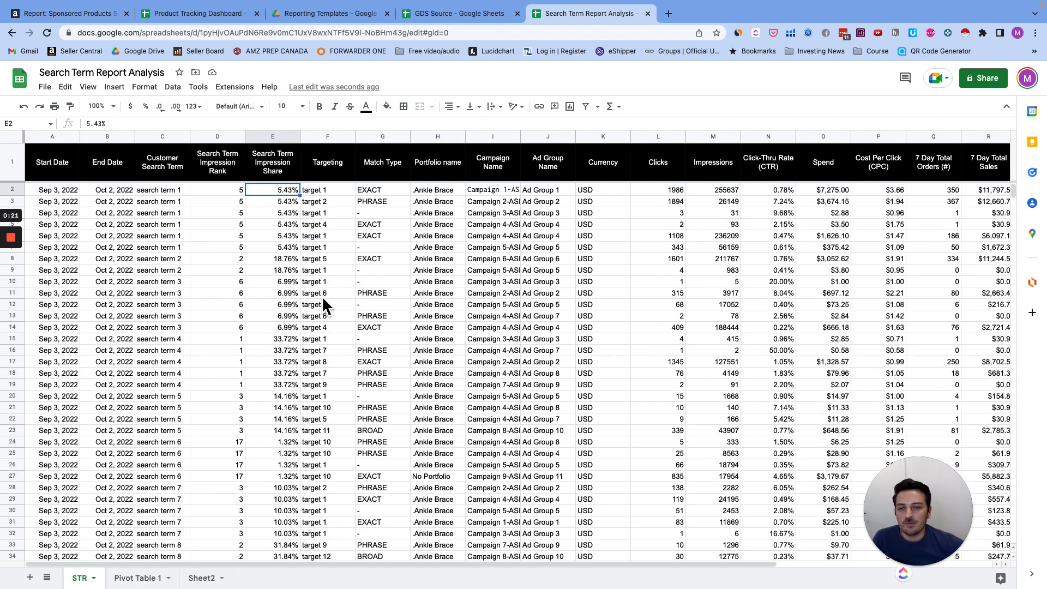
{"action": "left_click_drag", "start_coordinate": [177, 191], "coordinate": [183, 246]}
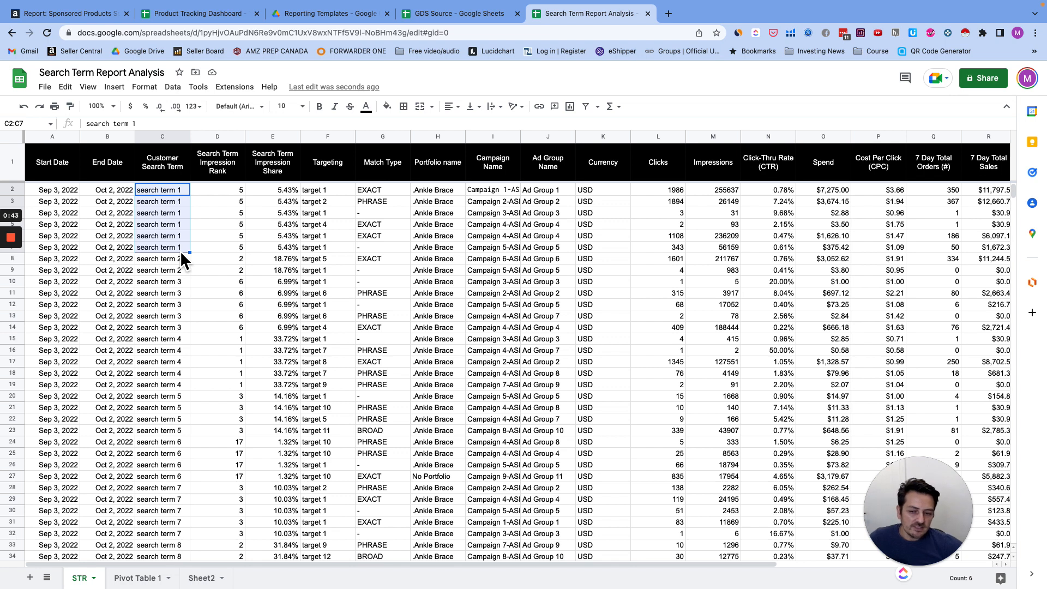
{"action": "left_click_drag", "start_coordinate": [18, 190], "coordinate": [31, 243]}
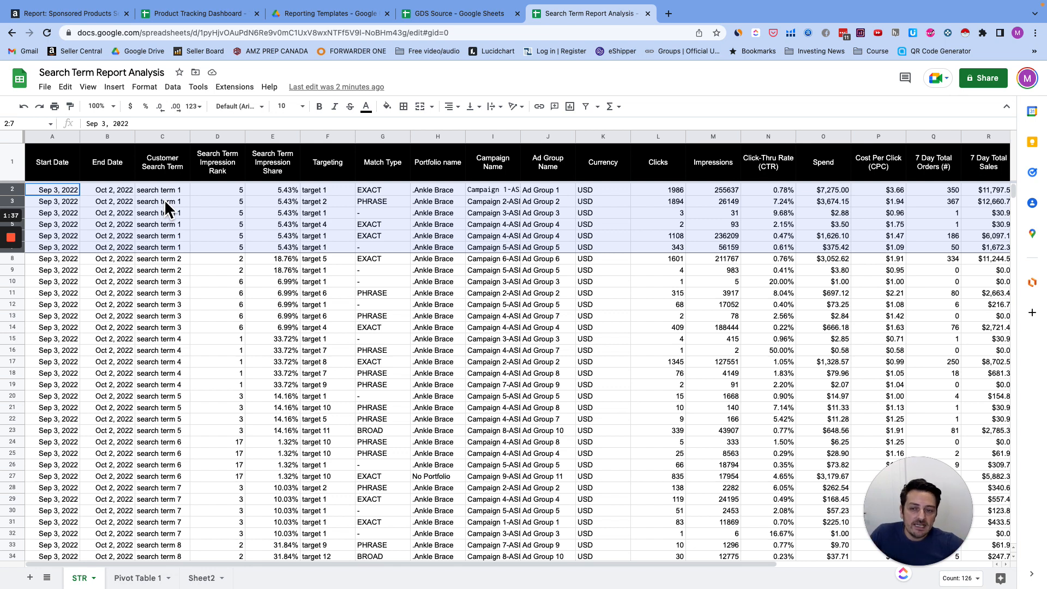
{"action": "left_click_drag", "start_coordinate": [163, 191], "coordinate": [170, 247]}
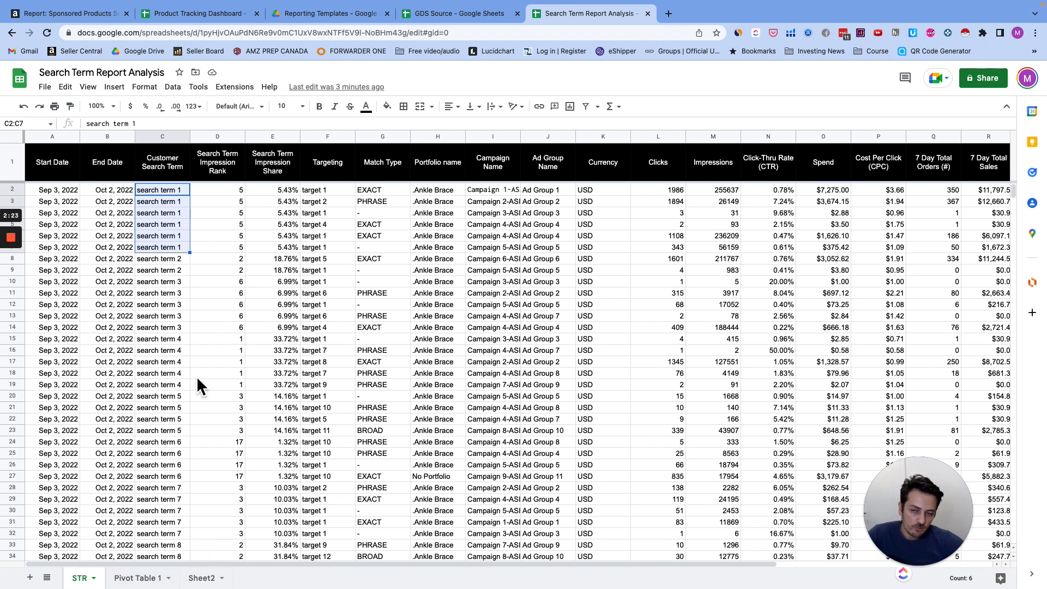
{"action": "left_click_drag", "start_coordinate": [222, 135], "coordinate": [260, 136]}
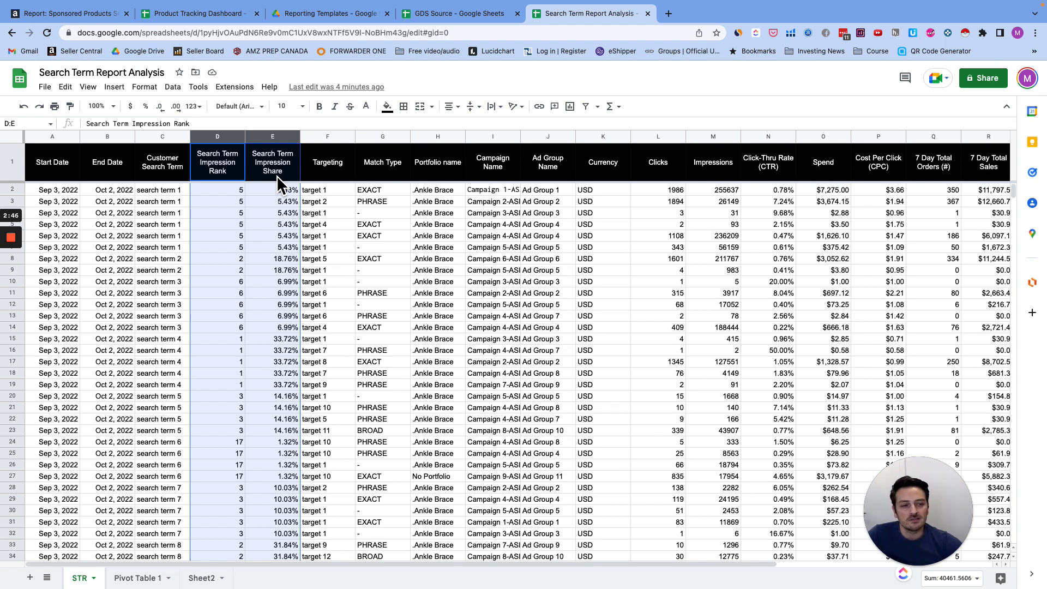
Format the Total Orders (#) column on the Pivot Table 1 sheet as a plain number with no decimals.
{"action": "left_click", "coordinate": [137, 577]}
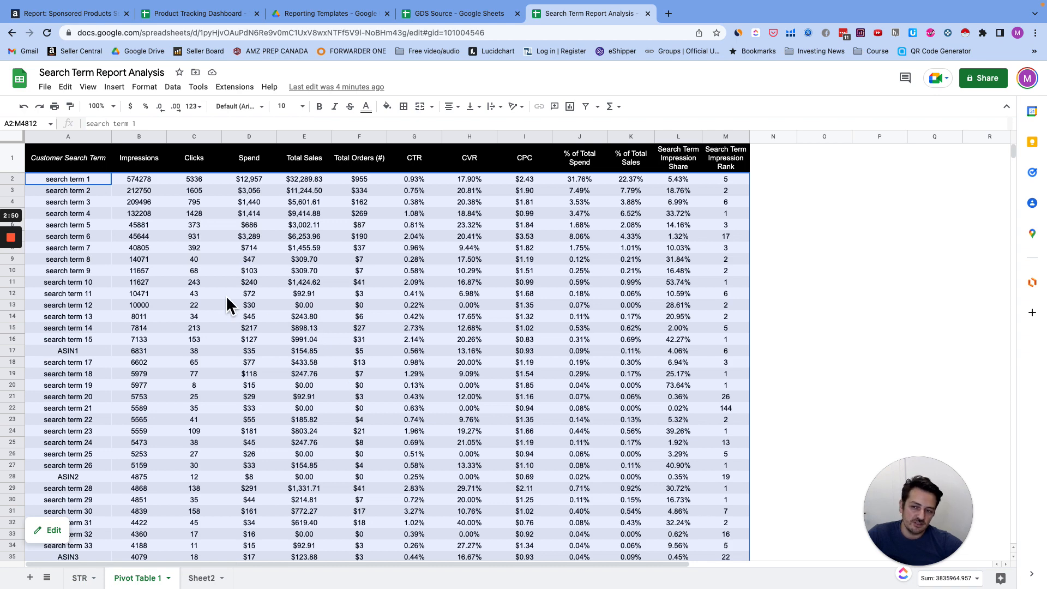
{"action": "left_click", "coordinate": [17, 178]}
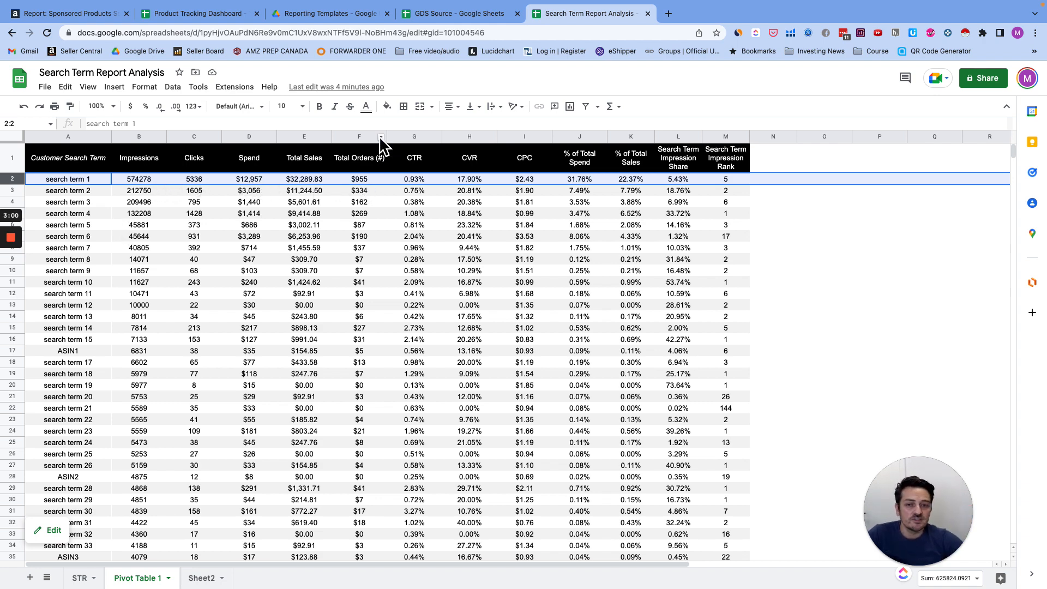
{"action": "left_click", "coordinate": [359, 137]}
{"action": "left_click", "coordinate": [194, 107]}
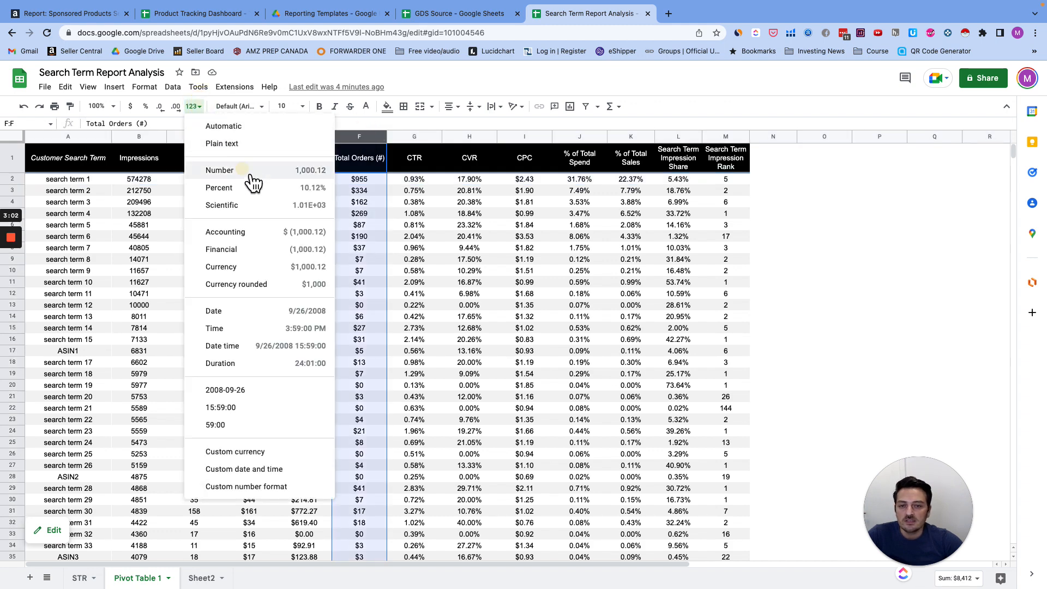
{"action": "left_click", "coordinate": [243, 170]}
{"action": "left_click", "coordinate": [159, 106]}
{"action": "left_click", "coordinate": [159, 106]}
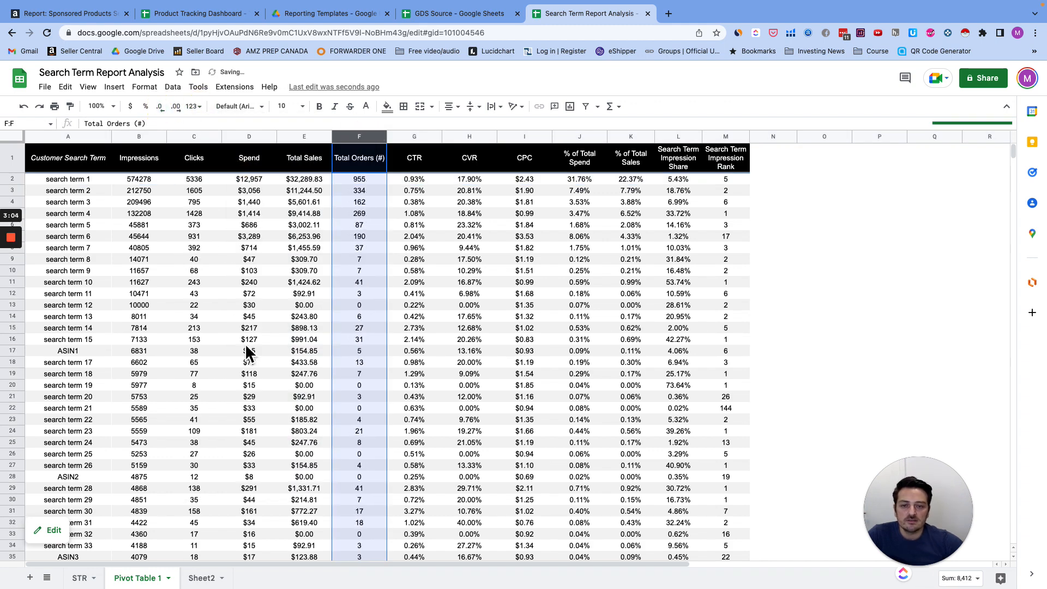
Reduce the Total Sales column to whole dollars with no decimal places.
{"action": "left_click", "coordinate": [304, 137]}
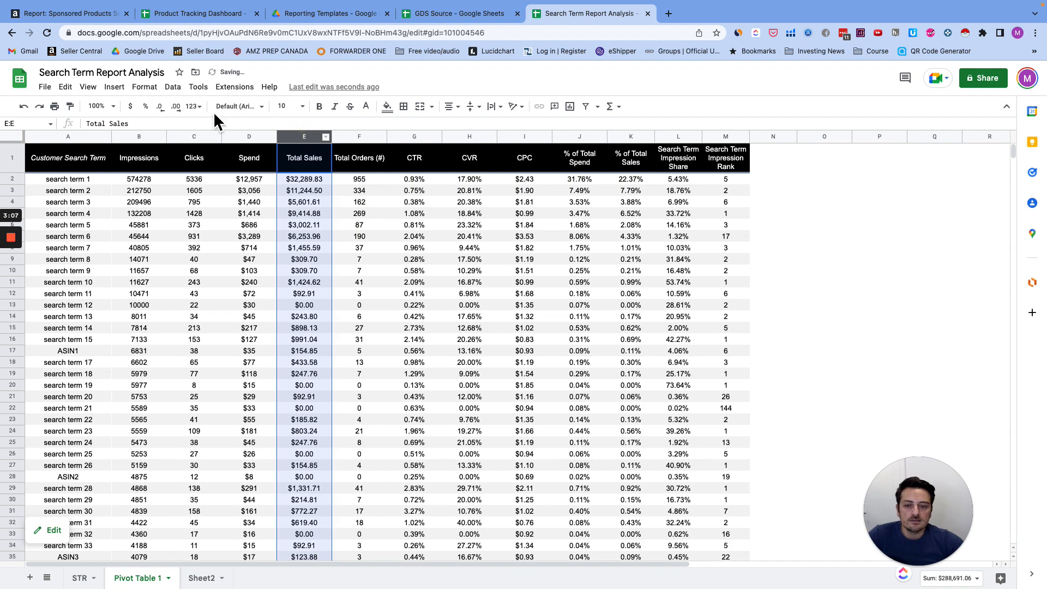
{"action": "left_click", "coordinate": [160, 106]}
{"action": "left_click", "coordinate": [160, 107]}
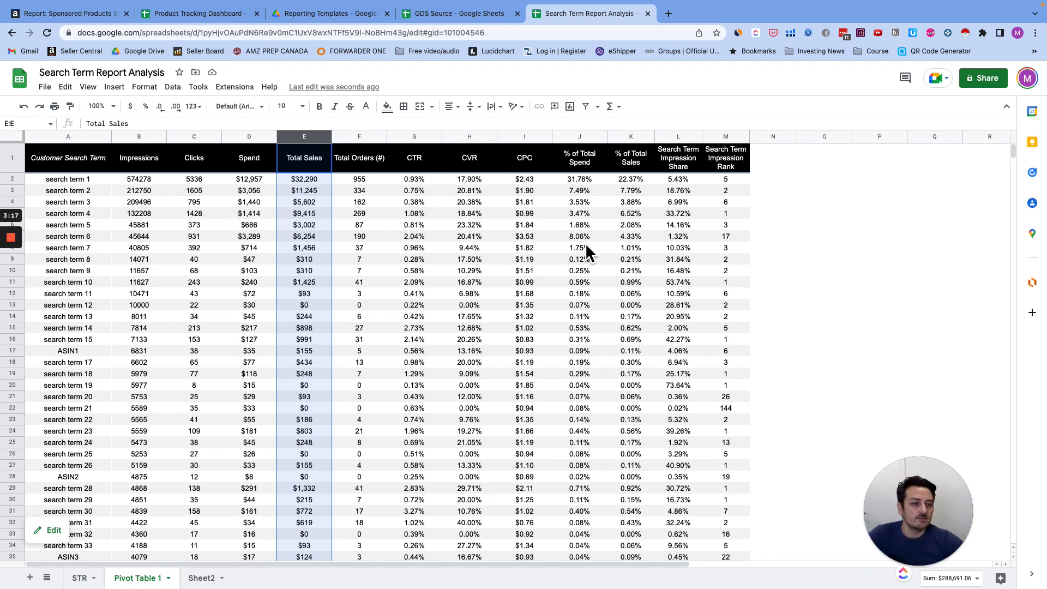
Review the % of Total Spend, % of Total Sales, impression share and rank columns, and the first search terms in the pivot table.
{"action": "left_click_drag", "start_coordinate": [585, 138], "coordinate": [633, 135]}
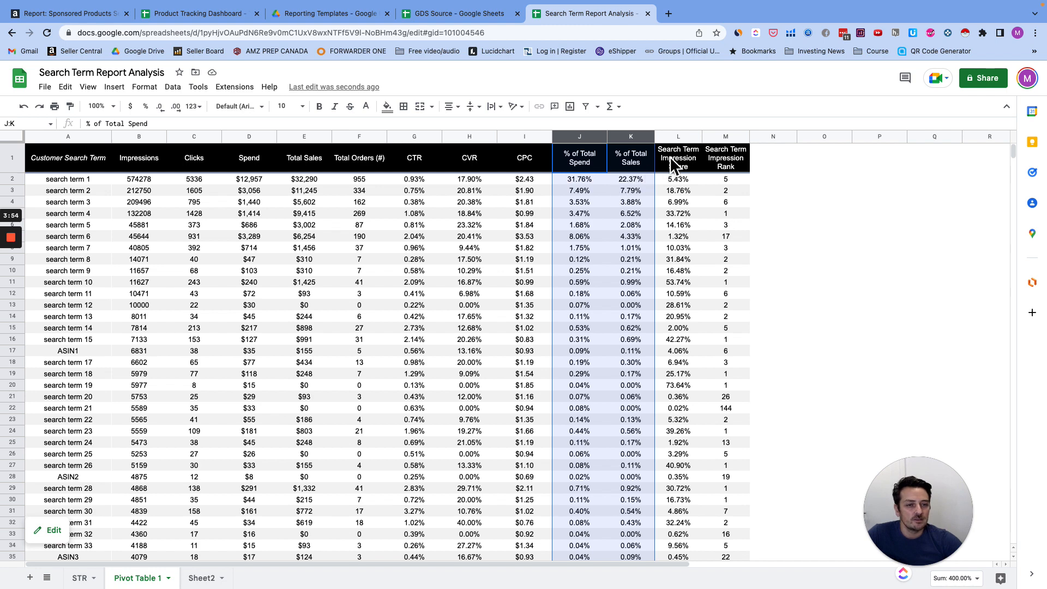
{"action": "left_click_drag", "start_coordinate": [677, 137], "coordinate": [729, 141]}
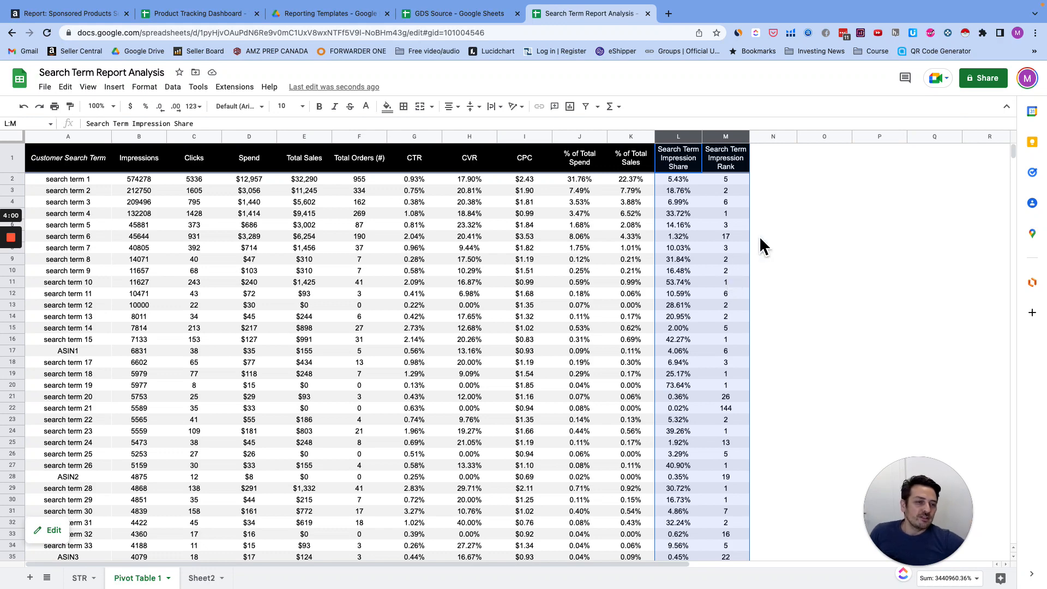
{"action": "left_click_drag", "start_coordinate": [818, 138], "coordinate": [888, 141]}
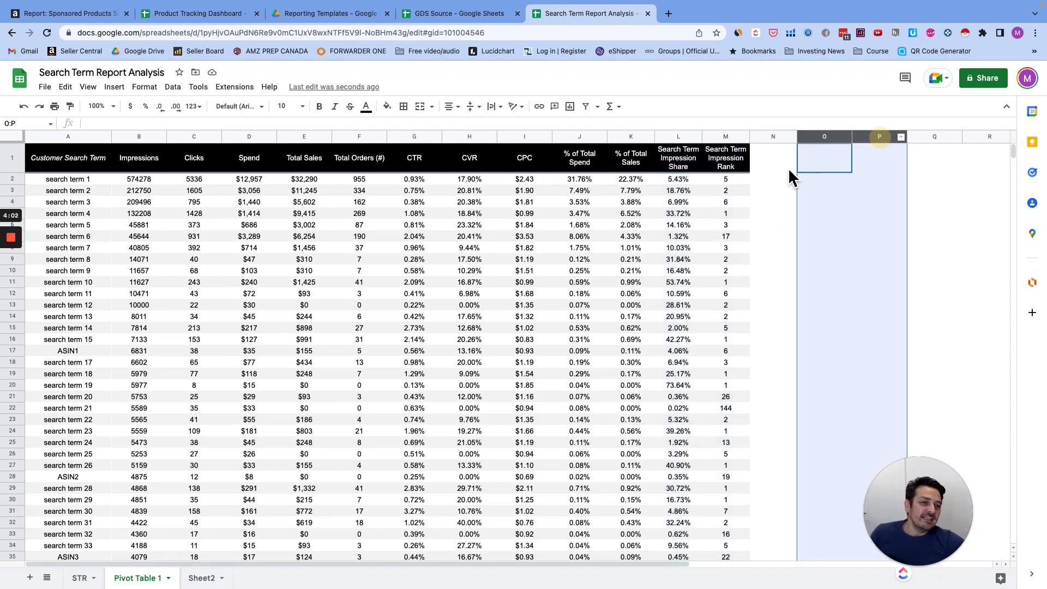
{"action": "left_click", "coordinate": [772, 164]}
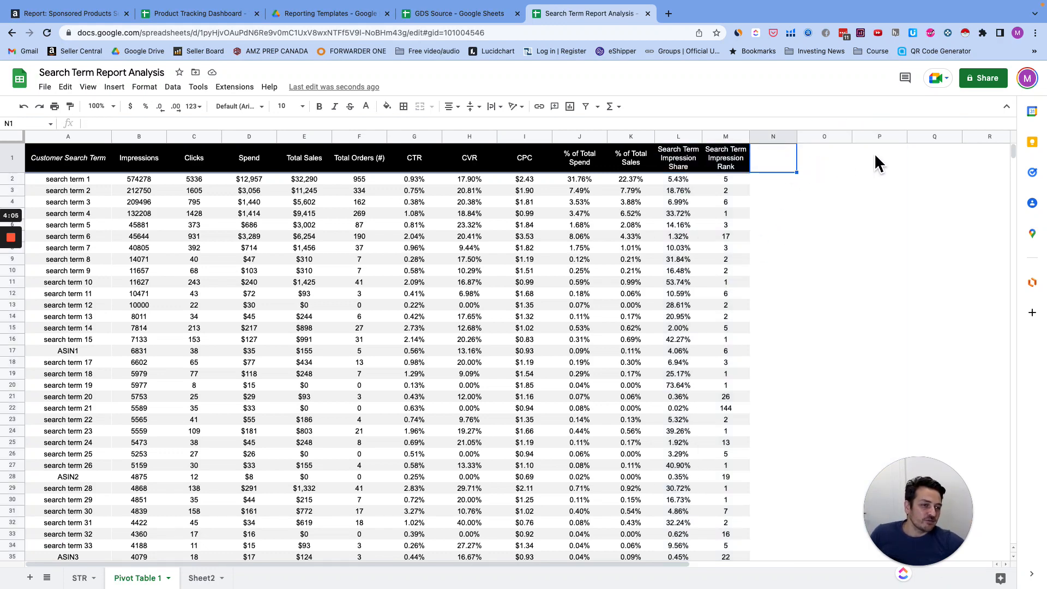
{"action": "left_click", "coordinate": [770, 182]}
{"action": "left_click", "coordinate": [828, 178]}
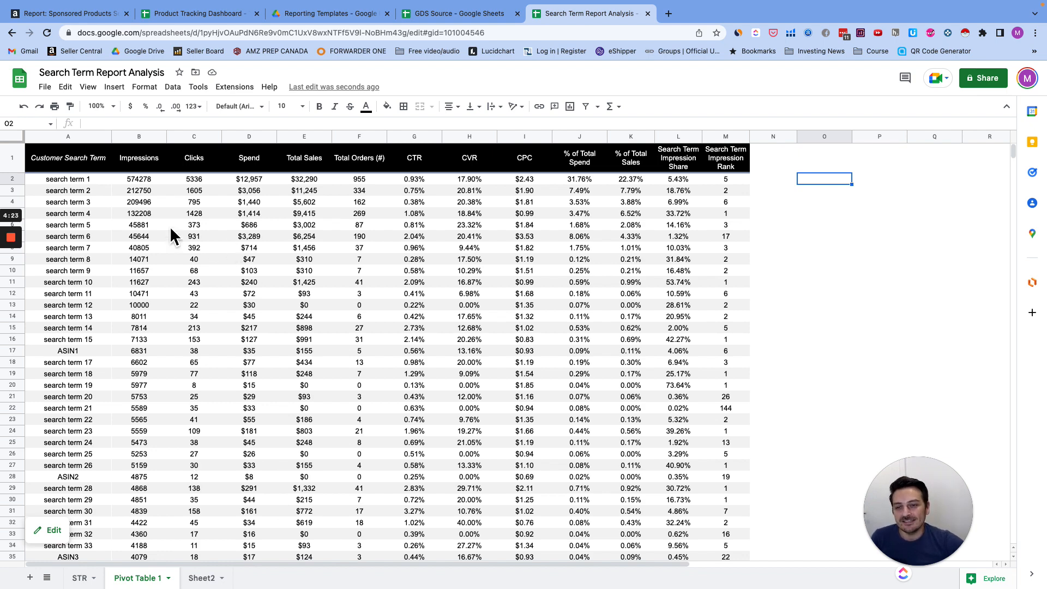
{"action": "left_click_drag", "start_coordinate": [95, 184], "coordinate": [99, 248]}
Compare the Customer Search Term and Targeting values in the first data row of the STR sheet.
{"action": "left_click", "coordinate": [82, 578]}
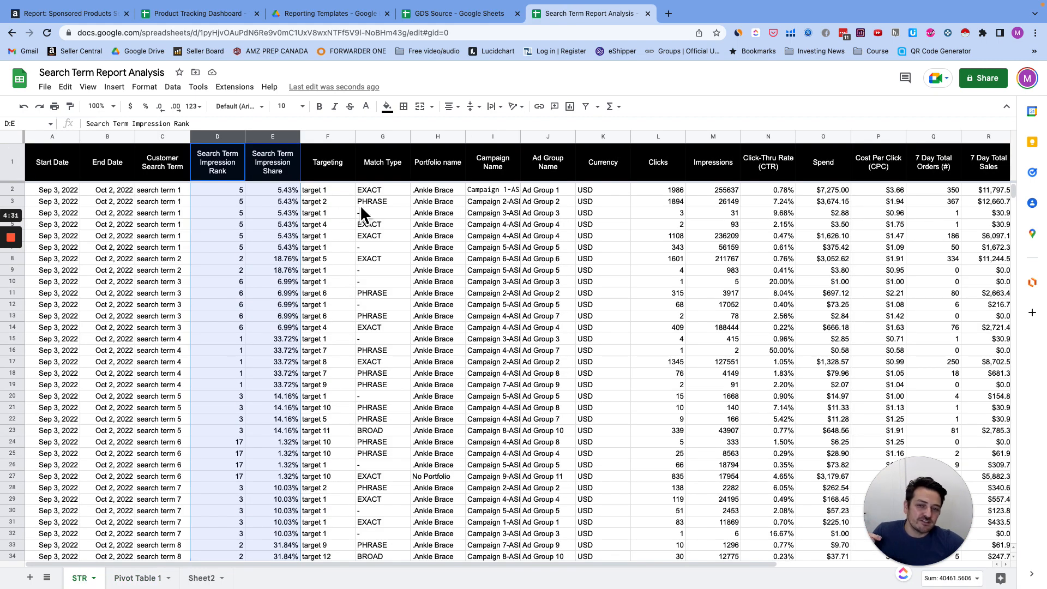
{"action": "left_click", "coordinate": [321, 191]}
{"action": "left_click", "coordinate": [162, 192]}
{"action": "left_click", "coordinate": [312, 190]}
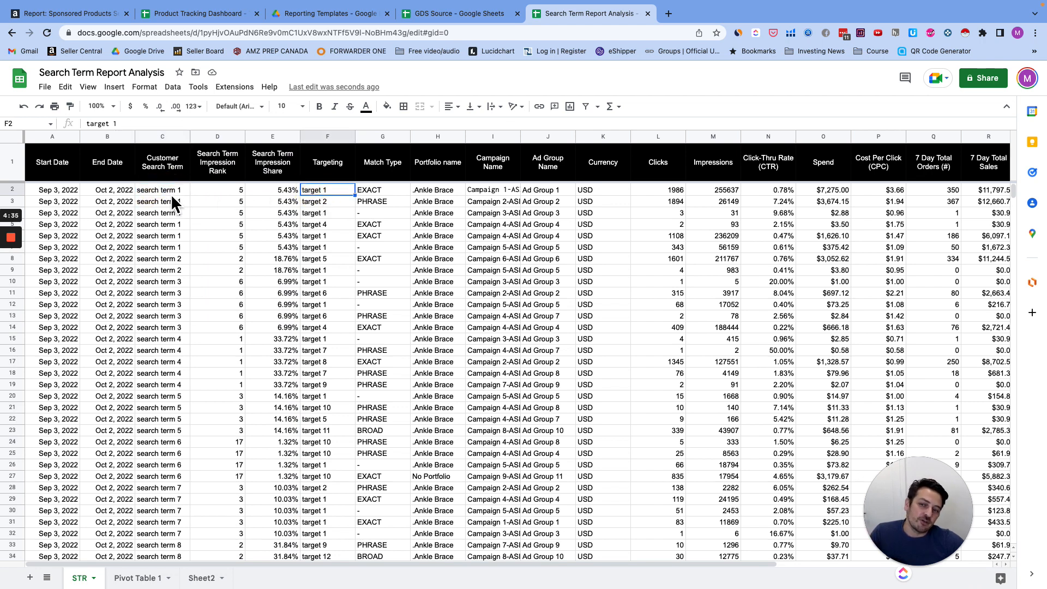
{"action": "left_click", "coordinate": [166, 192]}
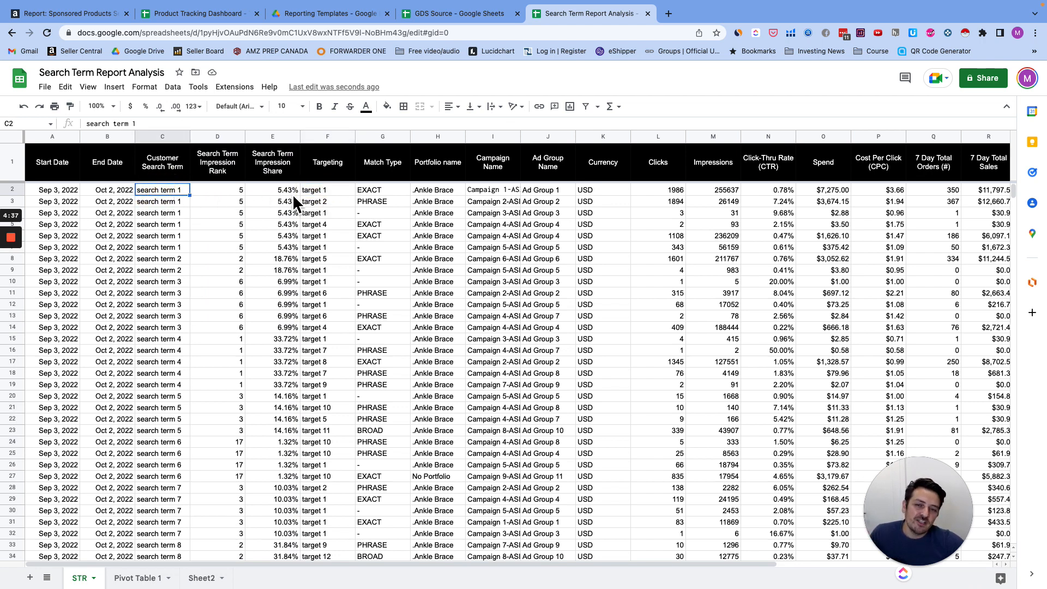
{"action": "left_click", "coordinate": [312, 191]}
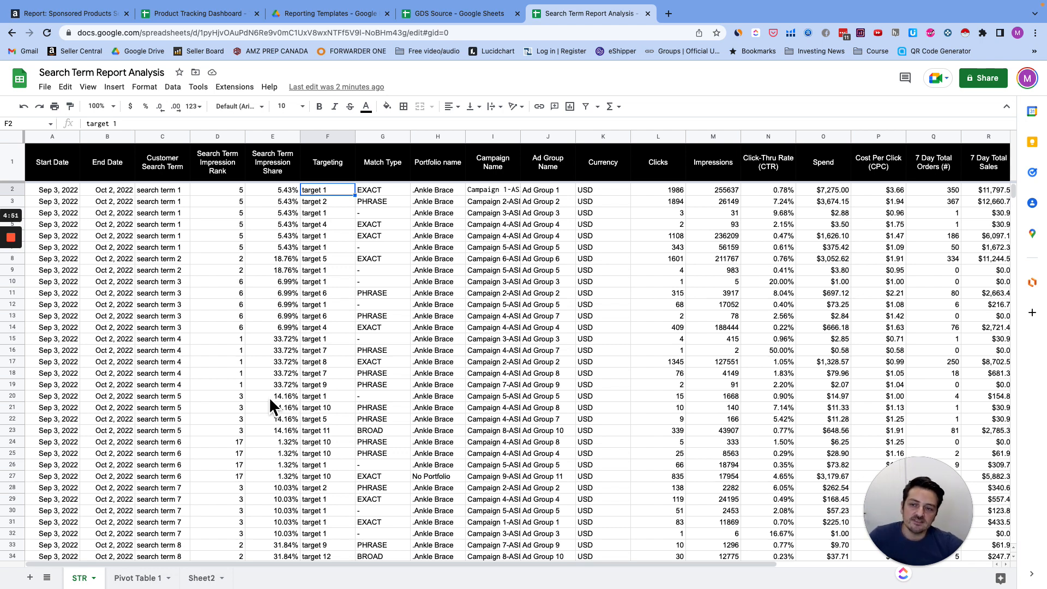
Create a pivot table on a new sheet from the STR data, using the entire columns A:U as the data range.
{"action": "left_click", "coordinate": [121, 237]}
{"action": "left_click", "coordinate": [115, 88]}
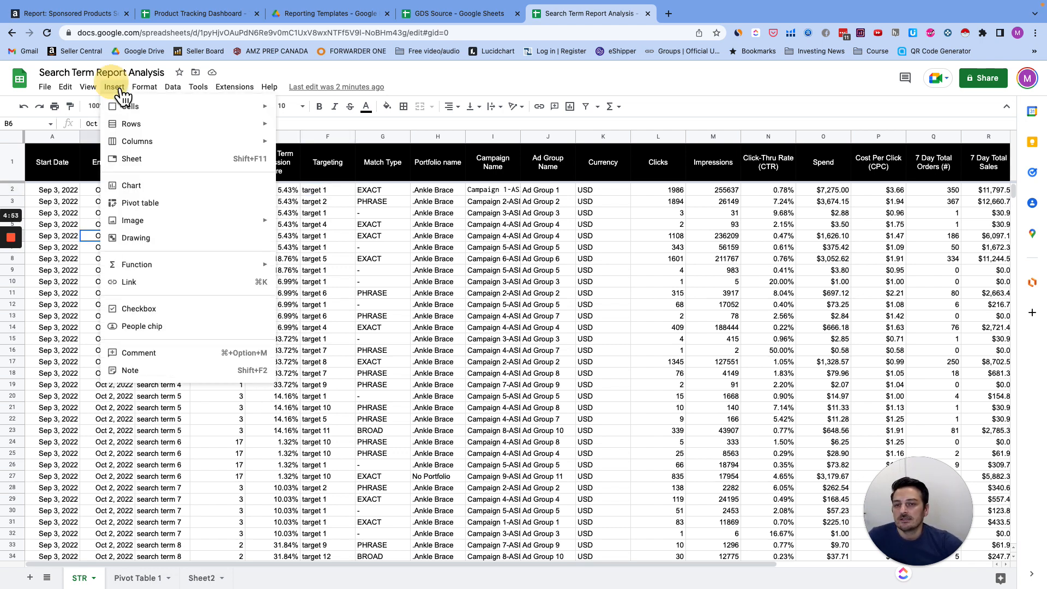
{"action": "left_click", "coordinate": [61, 256]}
{"action": "left_click", "coordinate": [116, 88]}
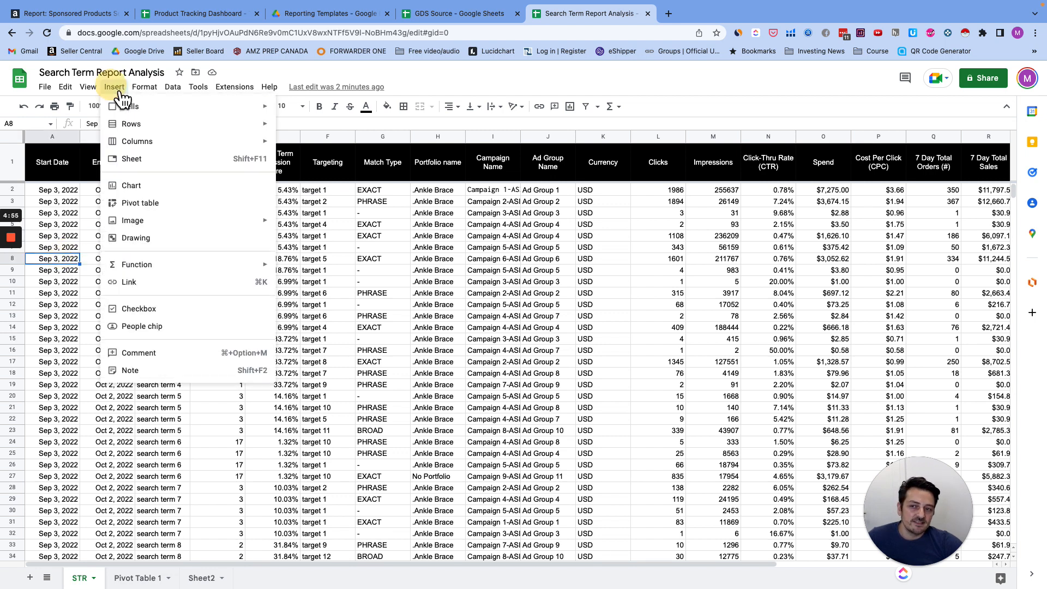
{"action": "left_click", "coordinate": [155, 209]}
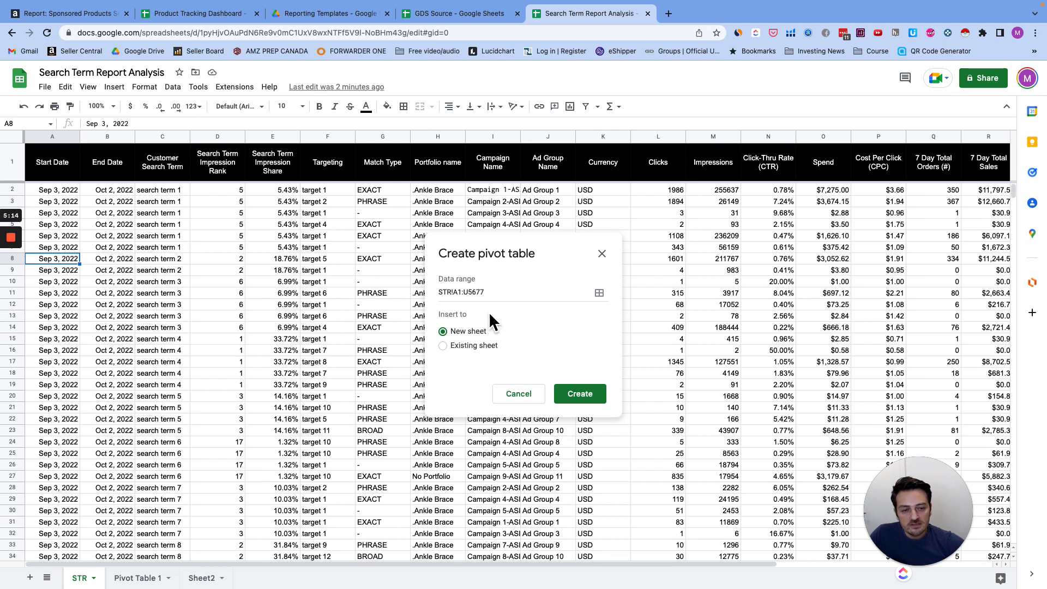
{"action": "double_click", "coordinate": [491, 299]}
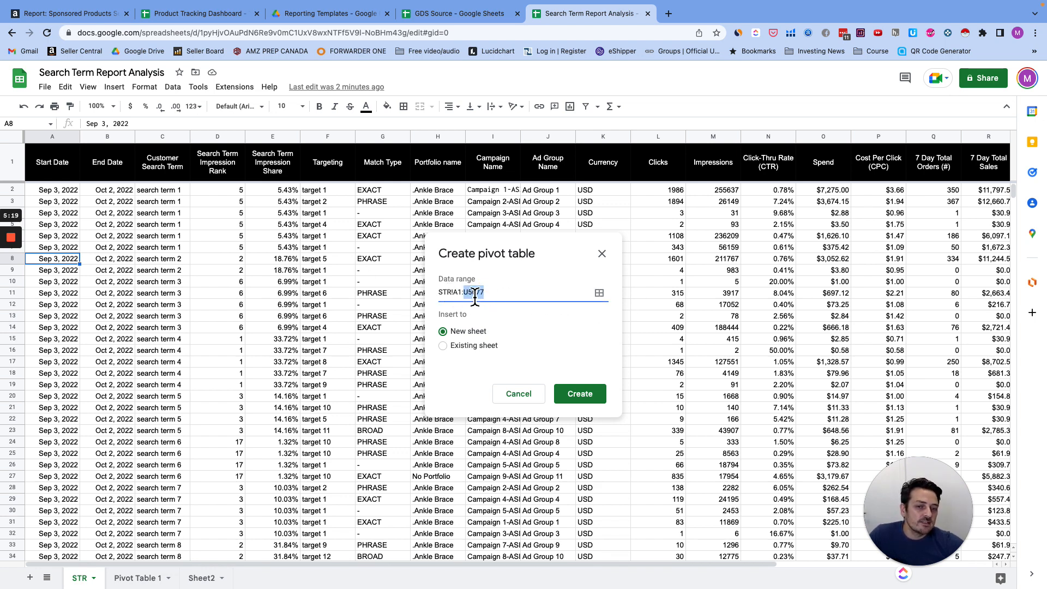
{"action": "left_click_drag", "start_coordinate": [508, 561], "coordinate": [725, 565]}
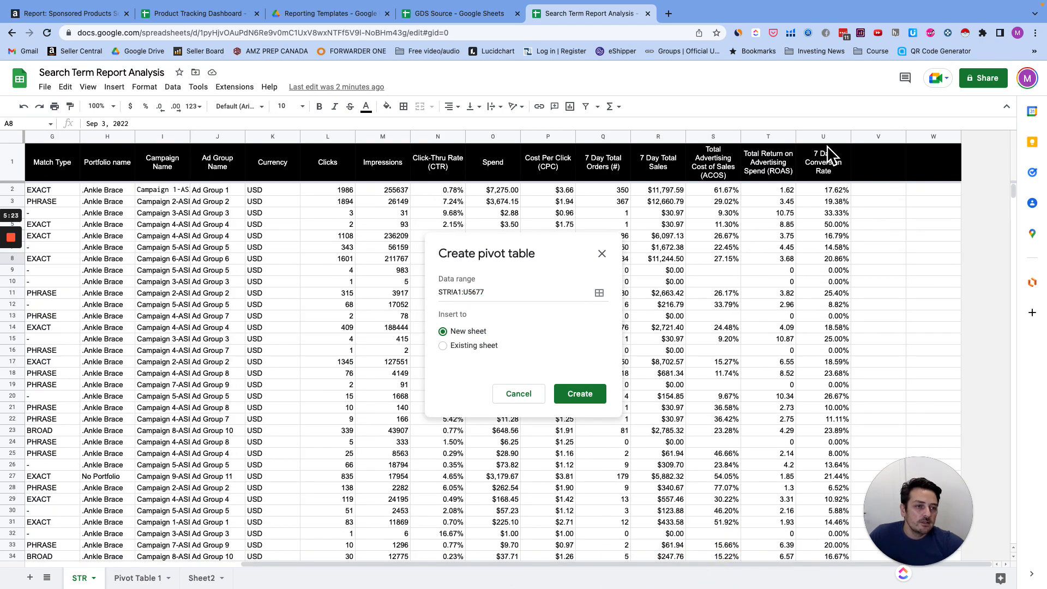
{"action": "left_click", "coordinate": [602, 297]}
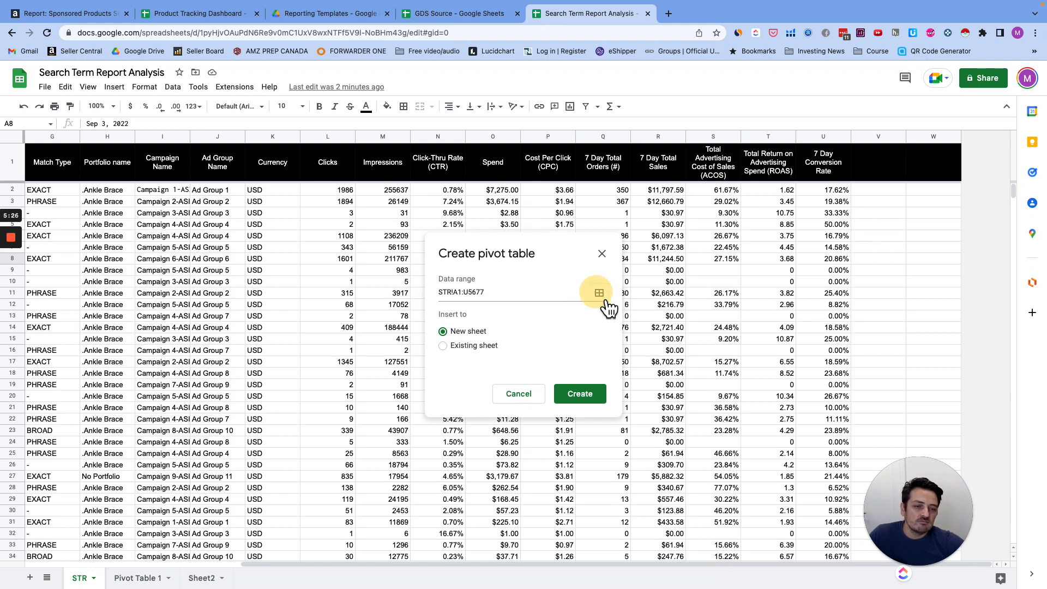
{"action": "left_click_drag", "start_coordinate": [409, 565], "coordinate": [155, 547]}
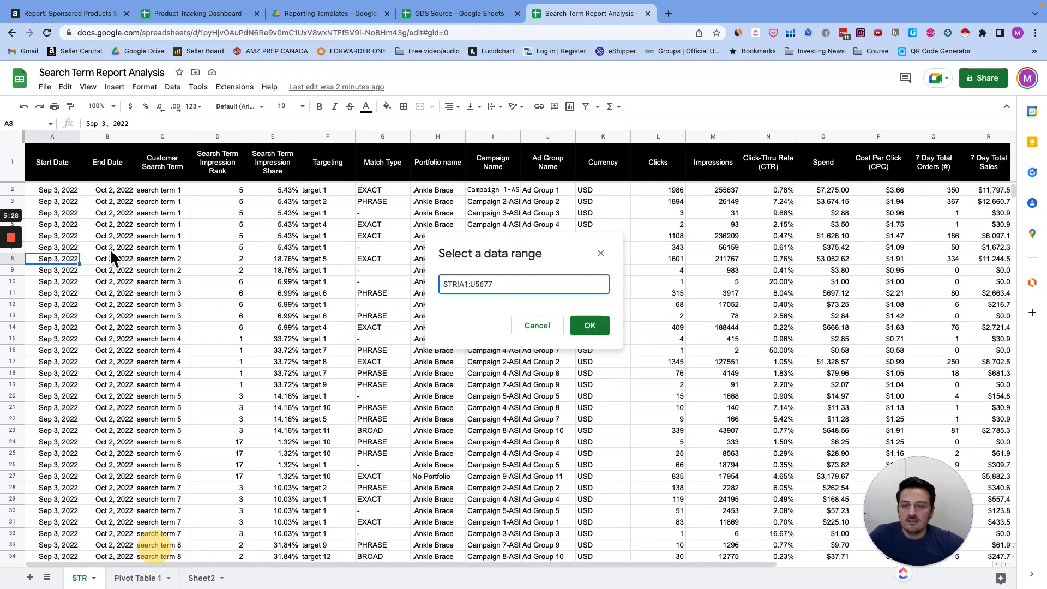
{"action": "left_click_drag", "start_coordinate": [64, 137], "coordinate": [830, 172]}
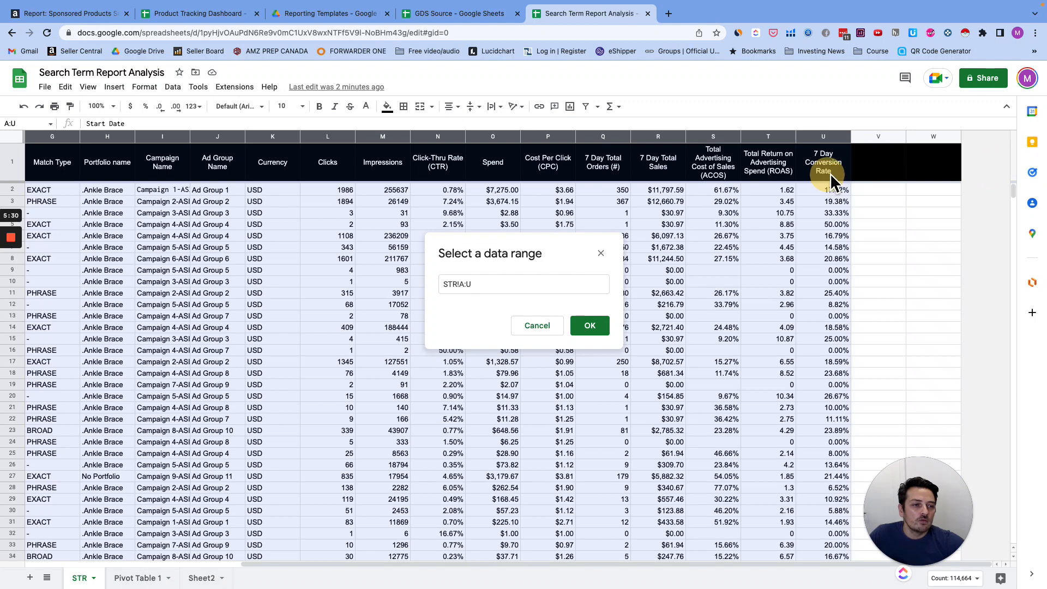
{"action": "left_click", "coordinate": [595, 324]}
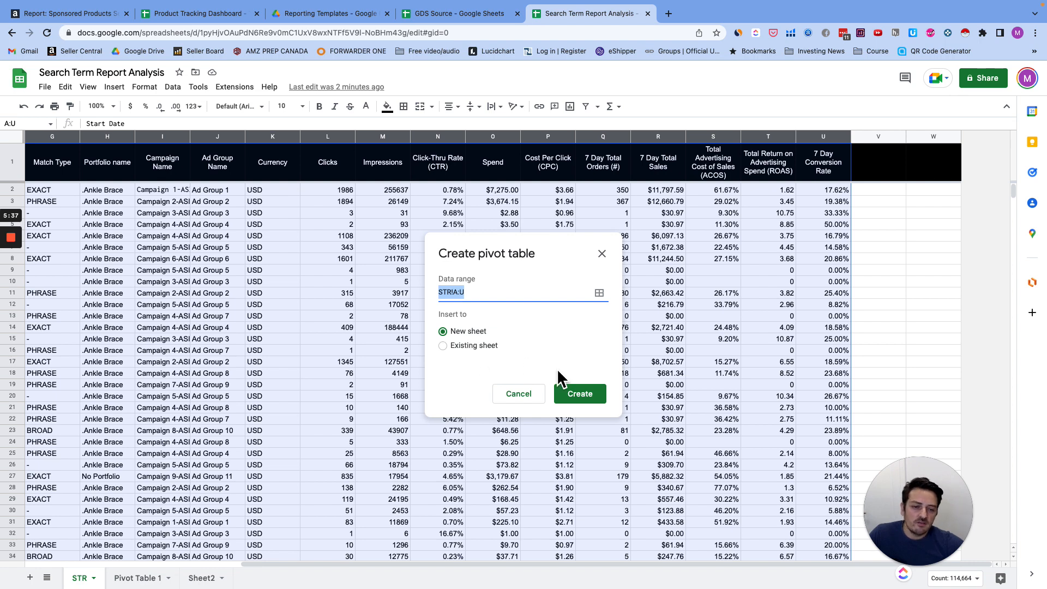
{"action": "left_click", "coordinate": [583, 395]}
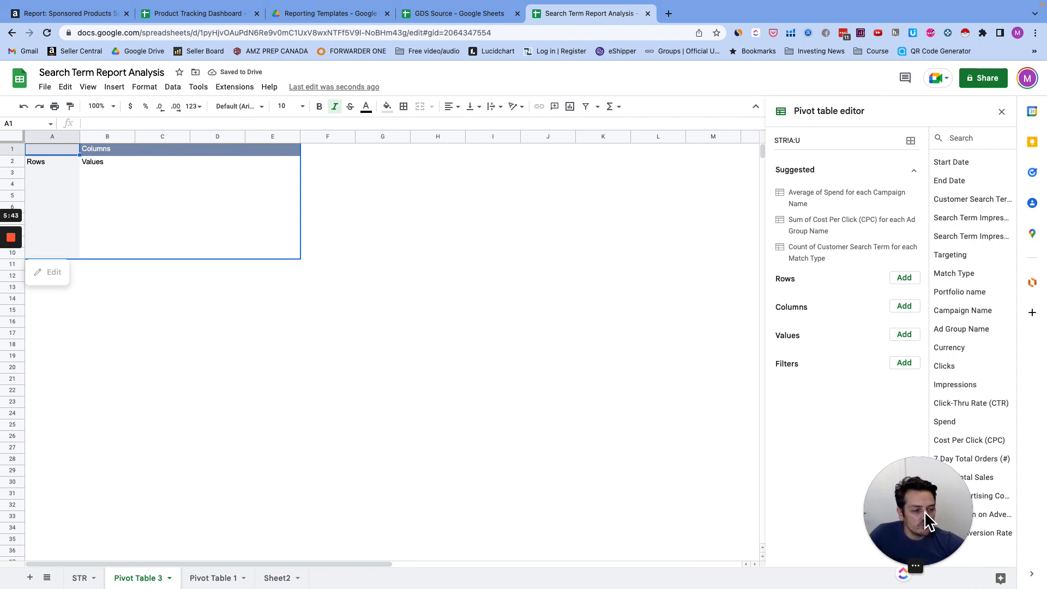
Add Customer Search Term as the row field of the new pivot table.
{"action": "left_click_drag", "start_coordinate": [924, 512], "coordinate": [379, 490]}
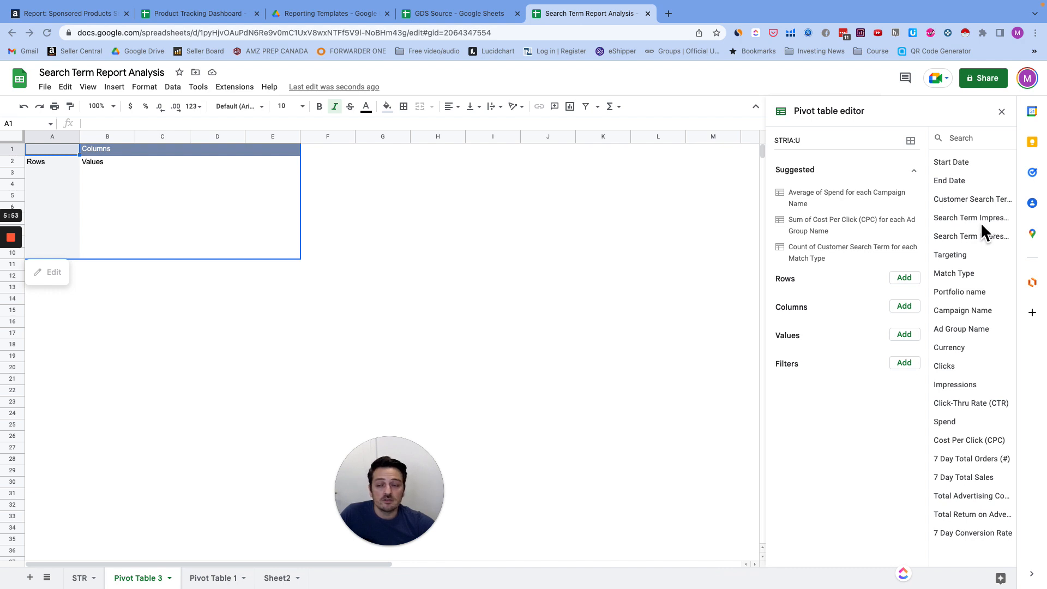
{"action": "left_click", "coordinate": [985, 204]}
{"action": "left_click_drag", "start_coordinate": [985, 204], "coordinate": [833, 300]}
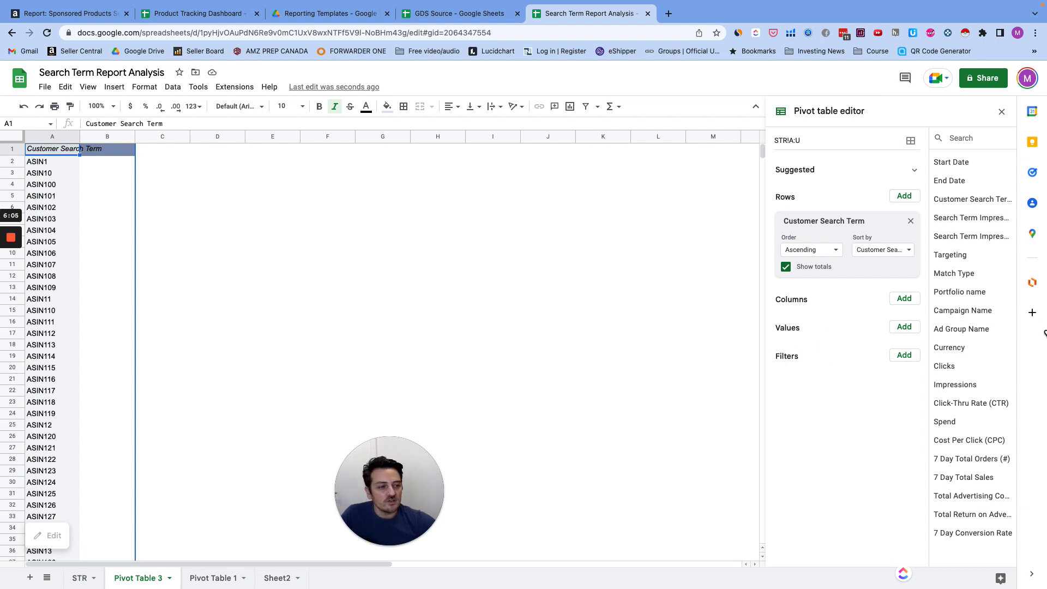
Add Impressions, Clicks, 7 Day Total Orders (#) and Spend as summed values in the pivot table.
{"action": "left_click_drag", "start_coordinate": [979, 386], "coordinate": [840, 369]}
{"action": "left_click_drag", "start_coordinate": [959, 371], "coordinate": [809, 420]}
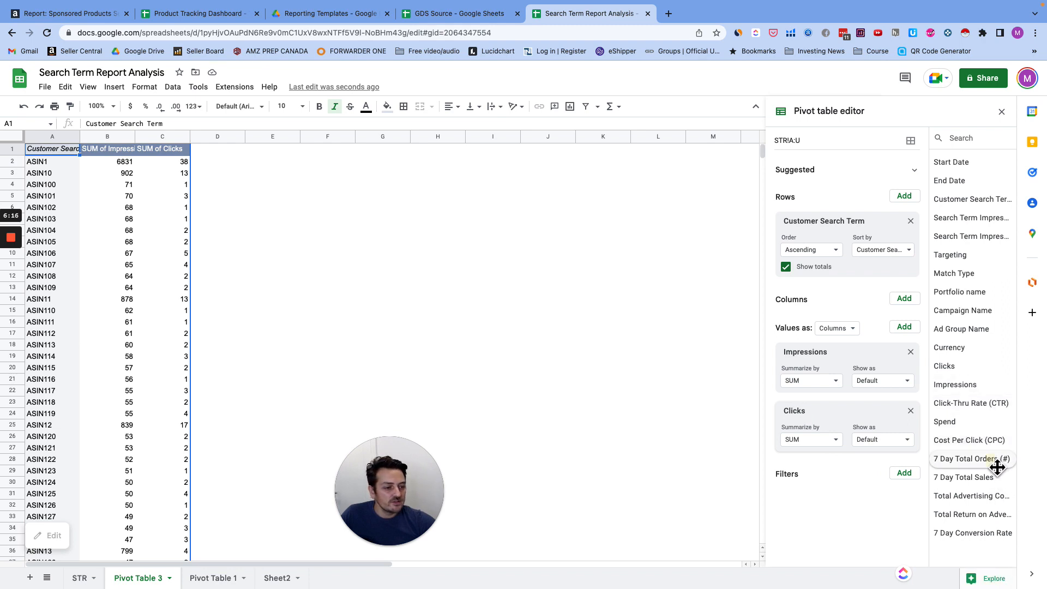
{"action": "left_click_drag", "start_coordinate": [997, 466], "coordinate": [807, 473]}
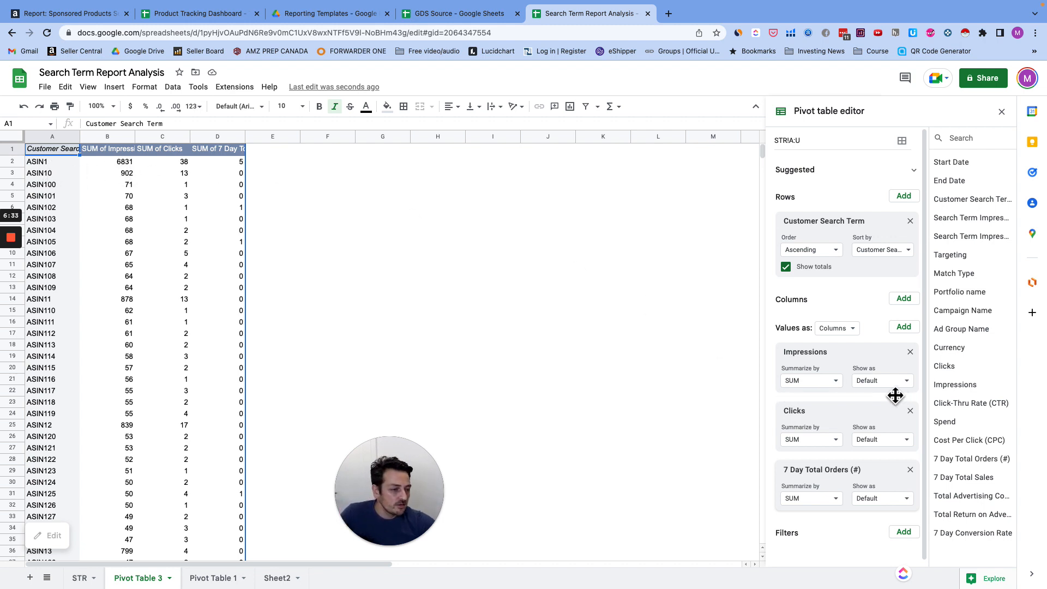
{"action": "scroll", "coordinate": [902, 397], "scroll_direction": "down", "scroll_amount": 1}
{"action": "left_click_drag", "start_coordinate": [964, 415], "coordinate": [857, 557]}
{"action": "scroll", "coordinate": [836, 412], "scroll_direction": "down", "scroll_amount": 2}
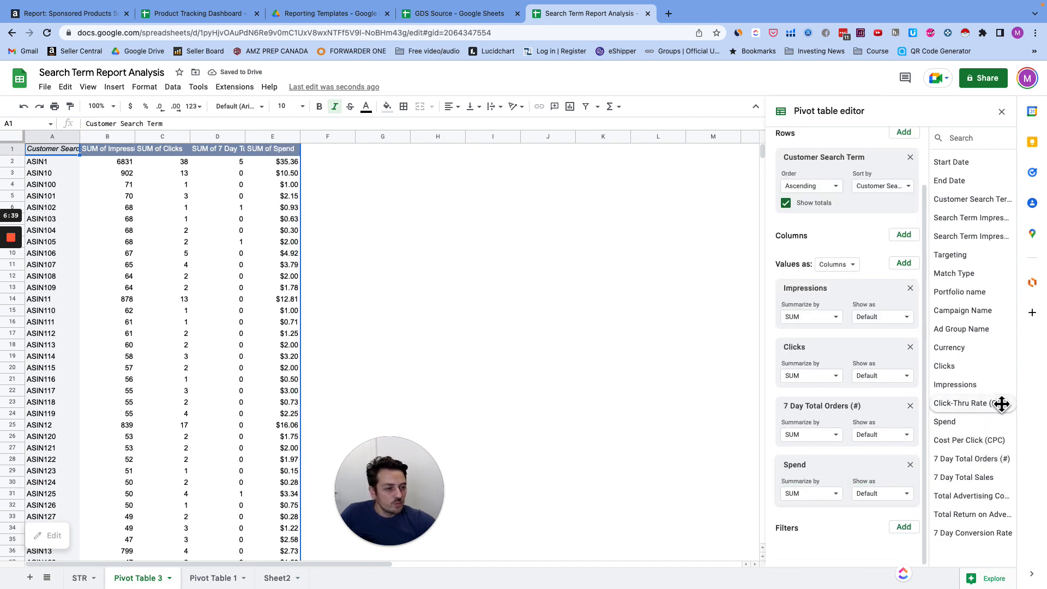
Add 7 Day Total Sales as a summed value, and center the whole sheet's cells horizontally and vertically.
{"action": "left_click_drag", "start_coordinate": [1003, 480], "coordinate": [834, 540]}
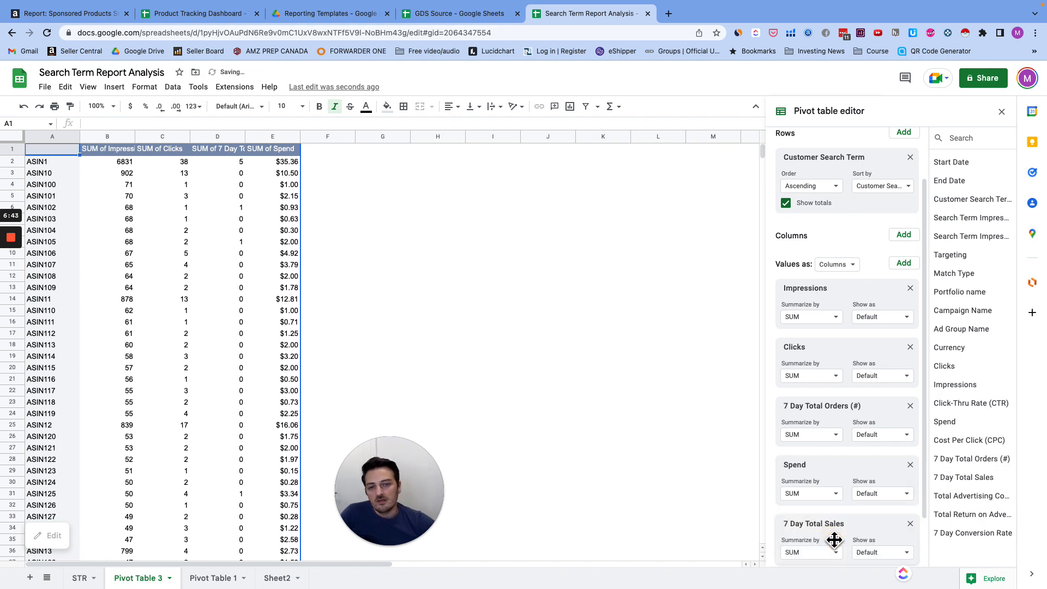
{"action": "left_click", "coordinate": [12, 149]}
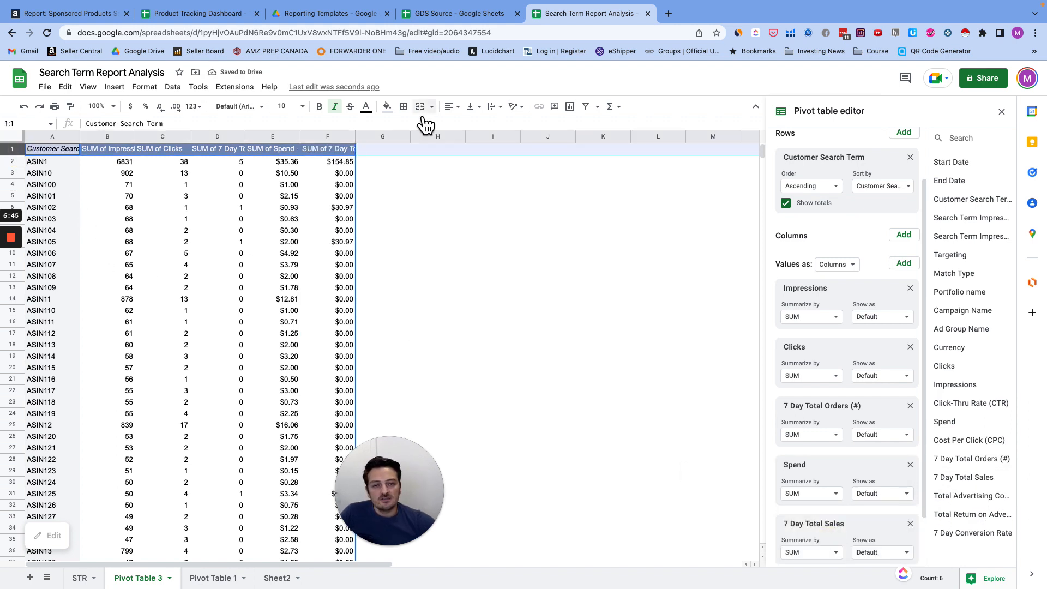
{"action": "left_click", "coordinate": [16, 136]}
{"action": "left_click", "coordinate": [457, 107]}
{"action": "left_click", "coordinate": [461, 125]}
{"action": "left_click", "coordinate": [477, 106]}
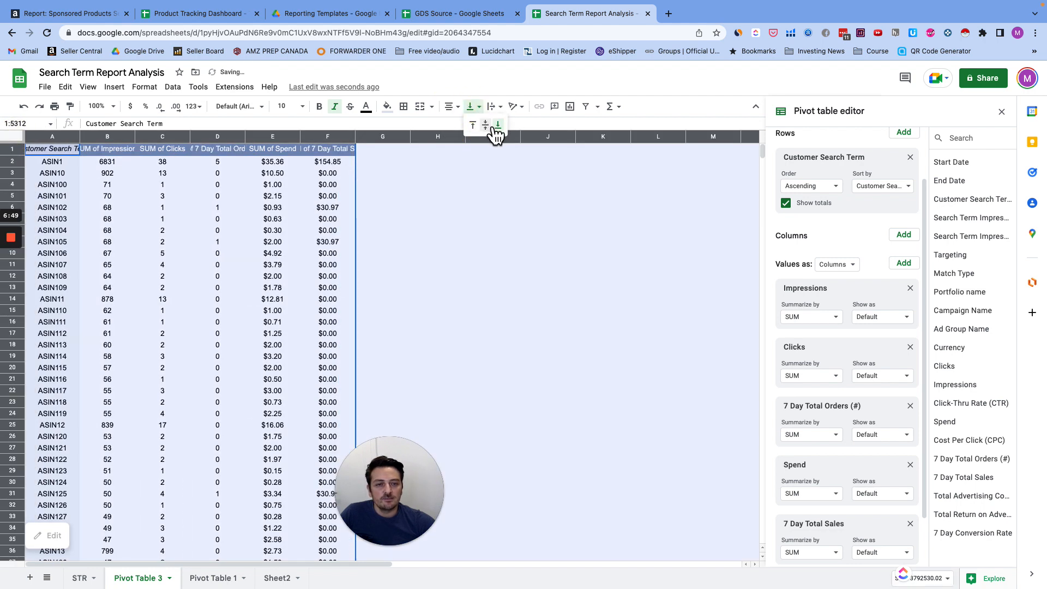
{"action": "left_click", "coordinate": [486, 125]}
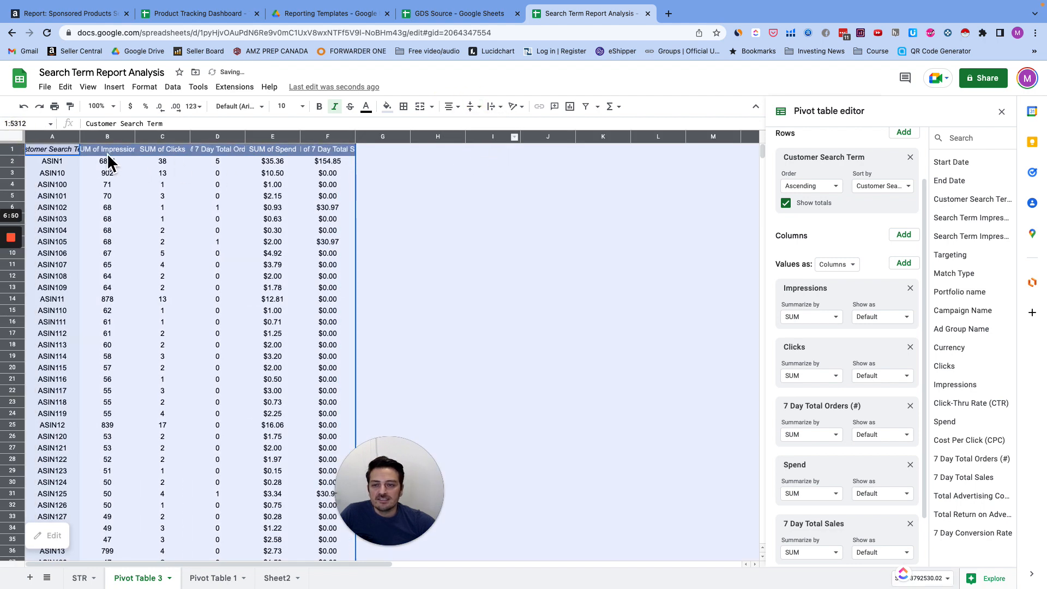
Wrap the text in the pivot table's header row.
{"action": "left_click", "coordinate": [19, 149]}
{"action": "left_click", "coordinate": [501, 107]}
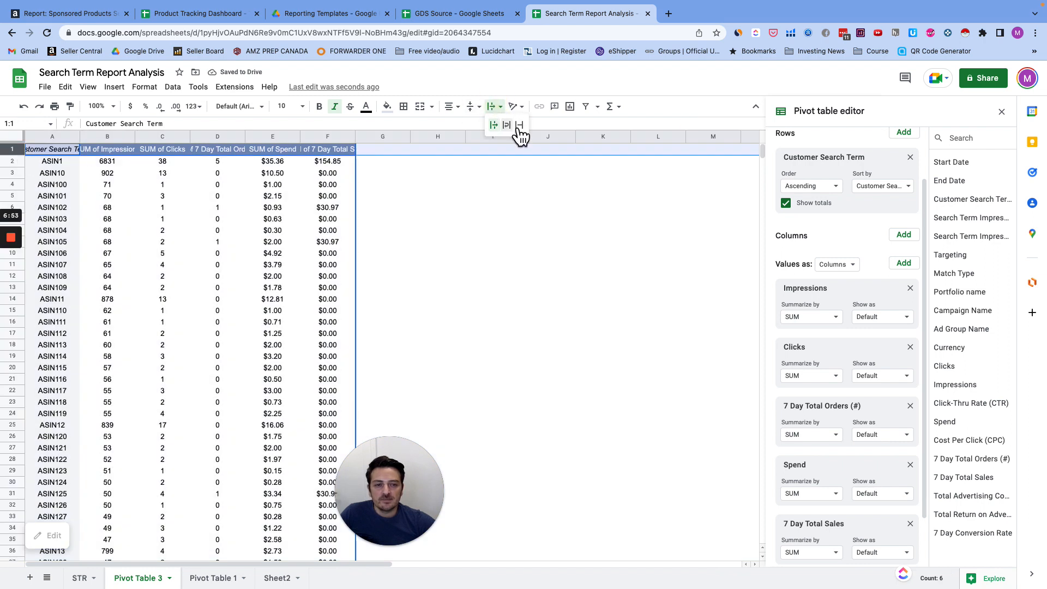
{"action": "left_click", "coordinate": [510, 131]}
Rename the headers of the summed impressions and clicks columns to Impressions and Clicks.
{"action": "left_click", "coordinate": [116, 148]}
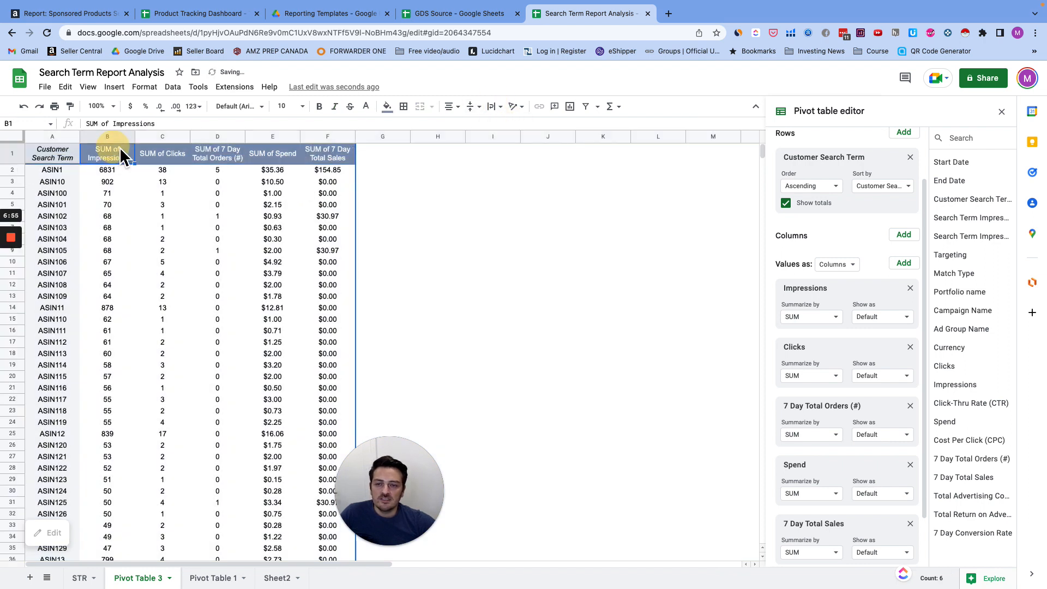
{"action": "left_click", "coordinate": [103, 124]}
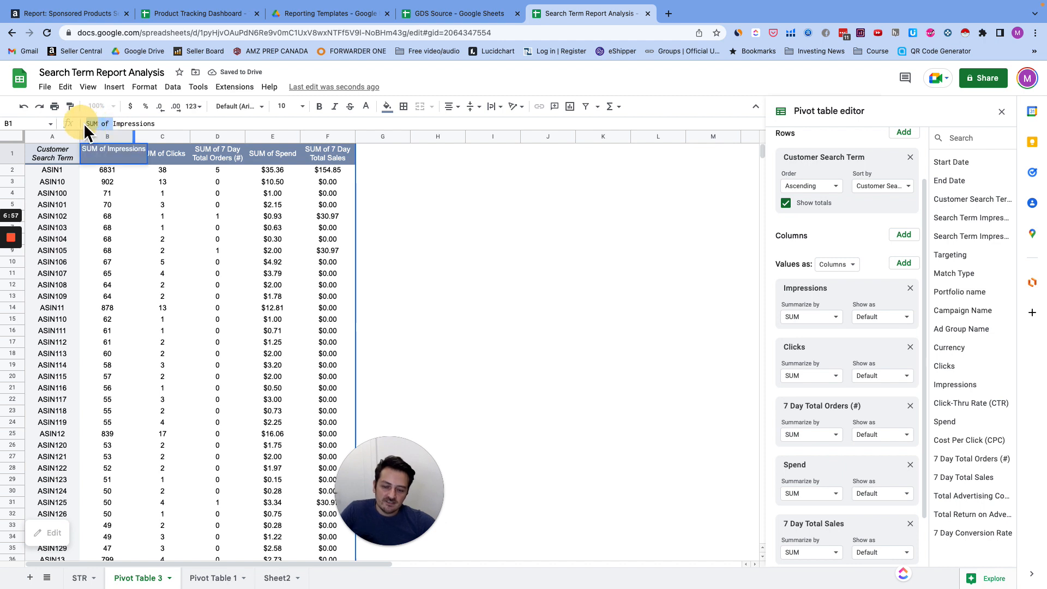
{"action": "left_click", "coordinate": [146, 162]}
{"action": "left_click", "coordinate": [89, 125]}
{"action": "key", "text": "BackSpace"}
{"action": "key", "text": "BackSpace"}
{"action": "key", "text": "BackSpace"}
{"action": "key", "text": "BackSpace"}
{"action": "key", "text": "BackSpace"}
{"action": "key", "text": "BackSpace"}
{"action": "key", "text": "BackSpace"}
Rename the remaining value headers to Total Orders (#), Spend and Total Sales.
{"action": "left_click", "coordinate": [233, 149]}
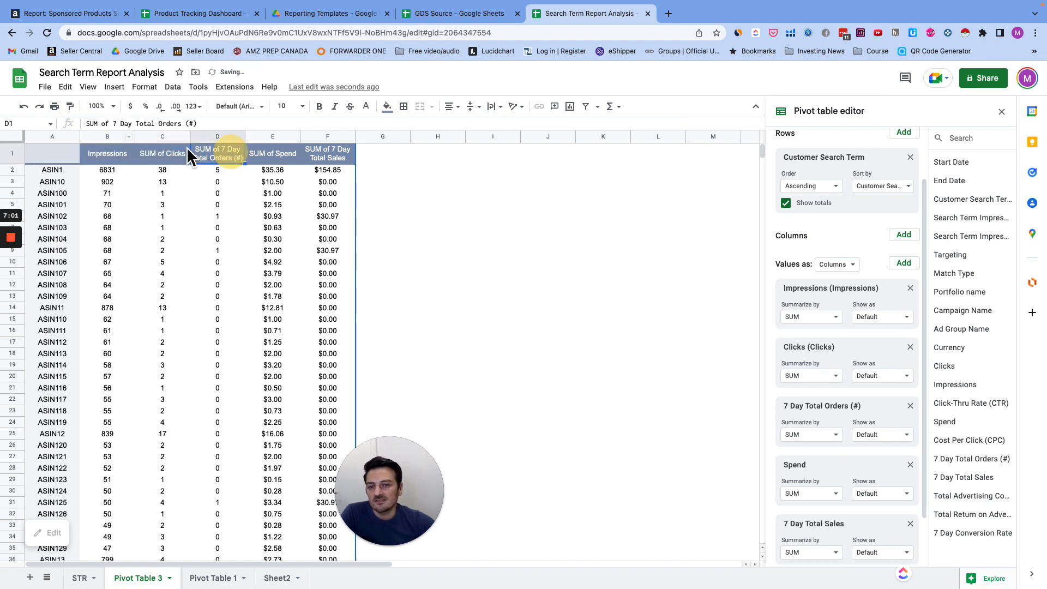
{"action": "left_click_drag", "start_coordinate": [137, 125], "coordinate": [81, 125]}
{"action": "key", "text": "BackSpace"}
{"action": "left_click", "coordinate": [289, 153]}
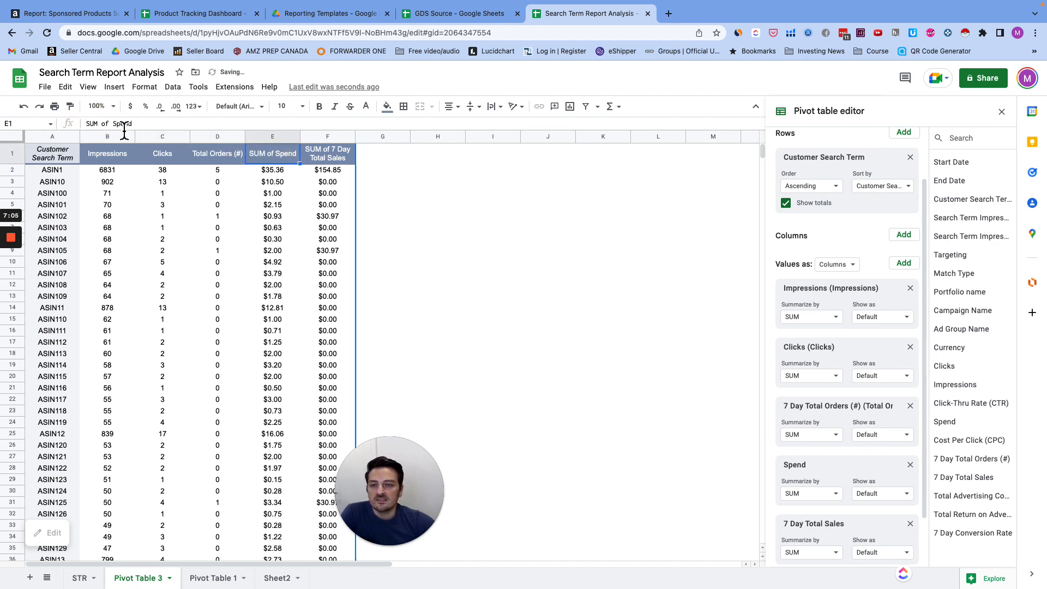
{"action": "left_click_drag", "start_coordinate": [114, 124], "coordinate": [74, 125]}
{"action": "key", "text": "BackSpace"}
{"action": "left_click", "coordinate": [325, 155]}
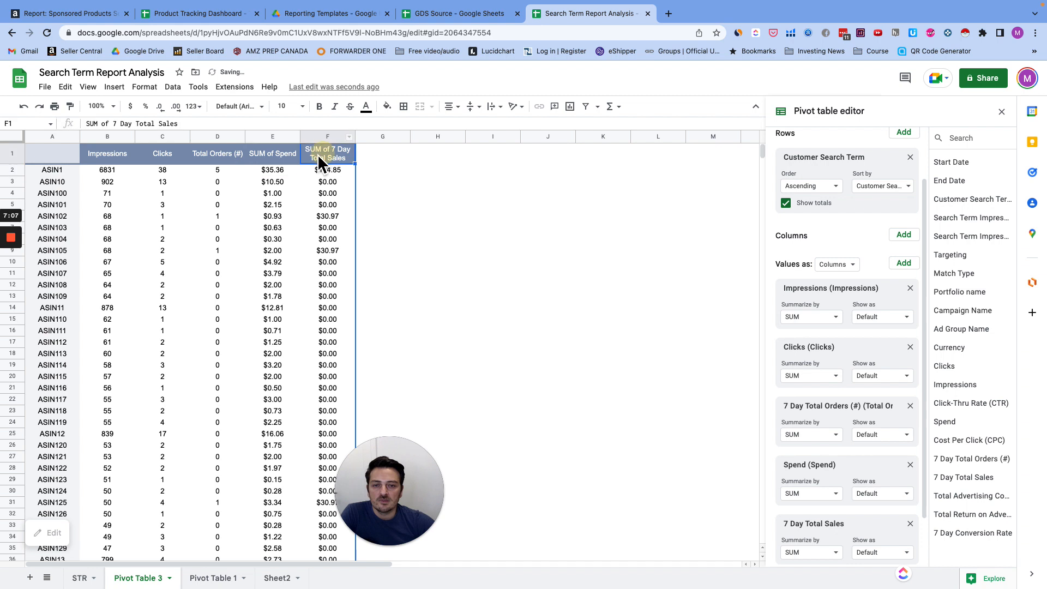
{"action": "left_click", "coordinate": [119, 125]}
{"action": "left_click_drag", "start_coordinate": [136, 124], "coordinate": [68, 125]}
{"action": "key", "text": "BackSpace"}
{"action": "key", "text": "Return"}
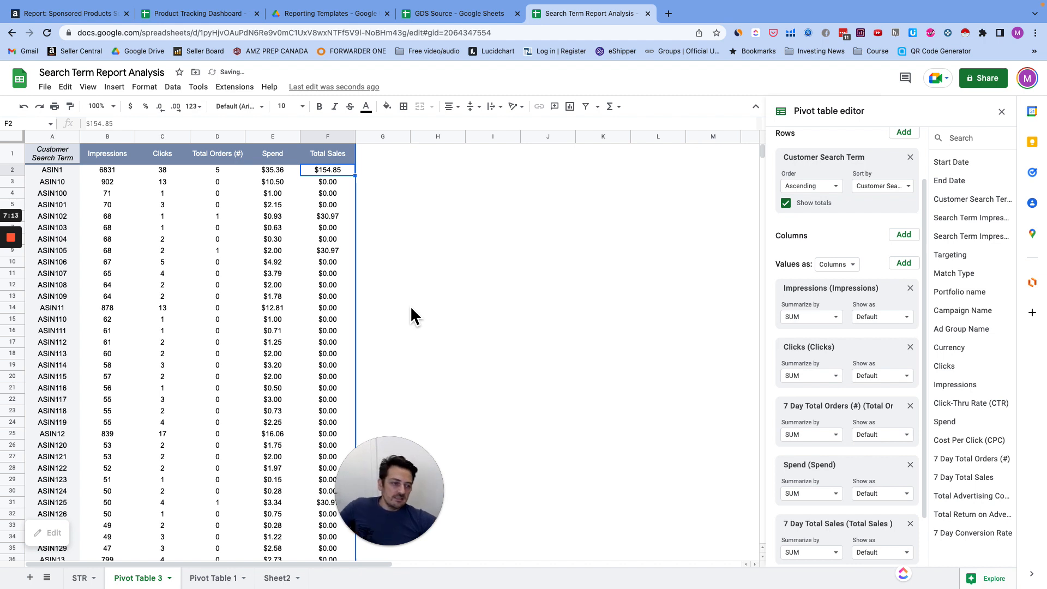
Try Search Term Impression Rank as a summed value in the pivot table, and remove it.
{"action": "scroll", "coordinate": [857, 316], "scroll_direction": "down", "scroll_amount": 1}
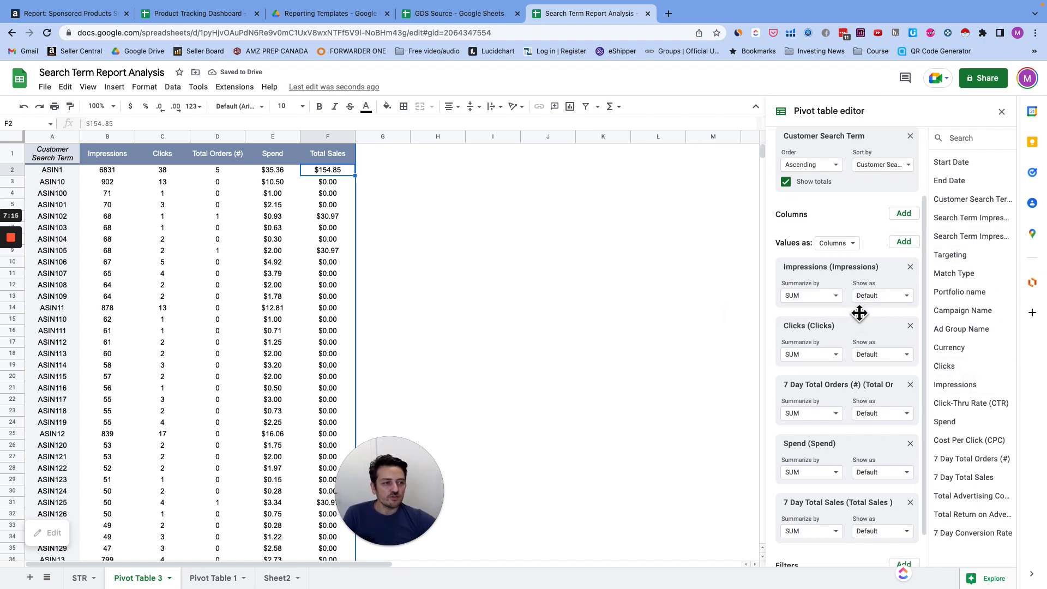
{"action": "left_click_drag", "start_coordinate": [1003, 235], "coordinate": [999, 265]}
{"action": "scroll", "coordinate": [858, 384], "scroll_direction": "down", "scroll_amount": 1}
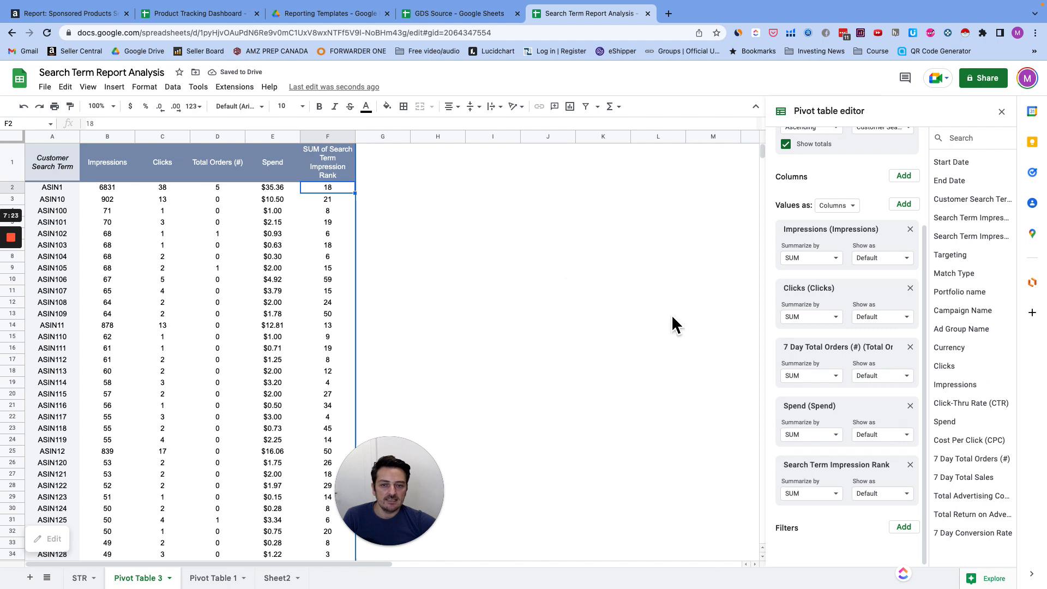
{"action": "left_click", "coordinate": [910, 465]}
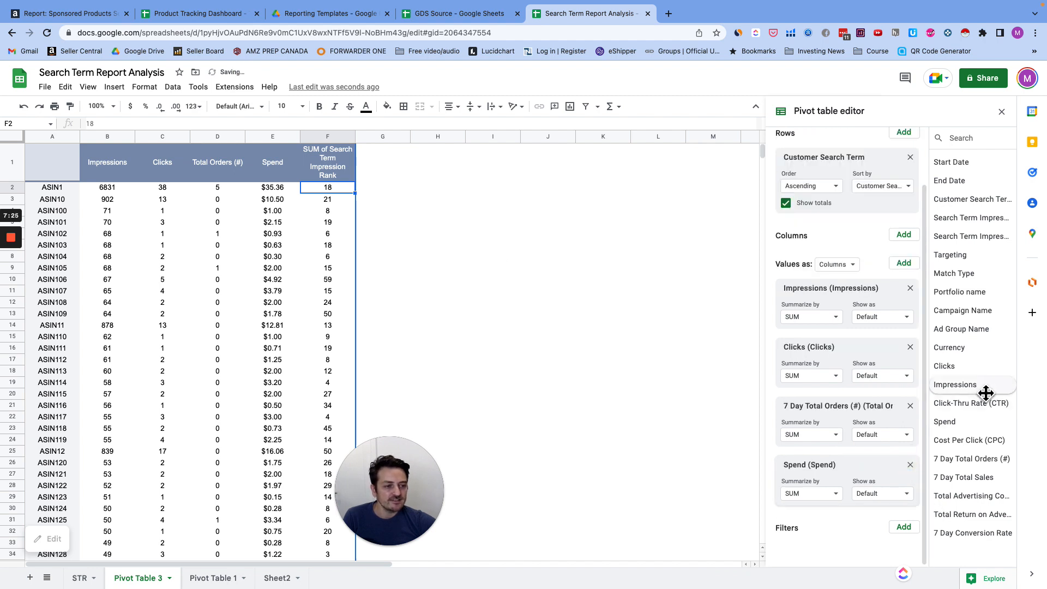
Add Spend and 7 Day Total Sales back as summed values, ordering the values as Impressions, Total Orders (#), Spend and 7 Day Total Sales without Clicks.
{"action": "left_click_drag", "start_coordinate": [974, 422], "coordinate": [988, 381]}
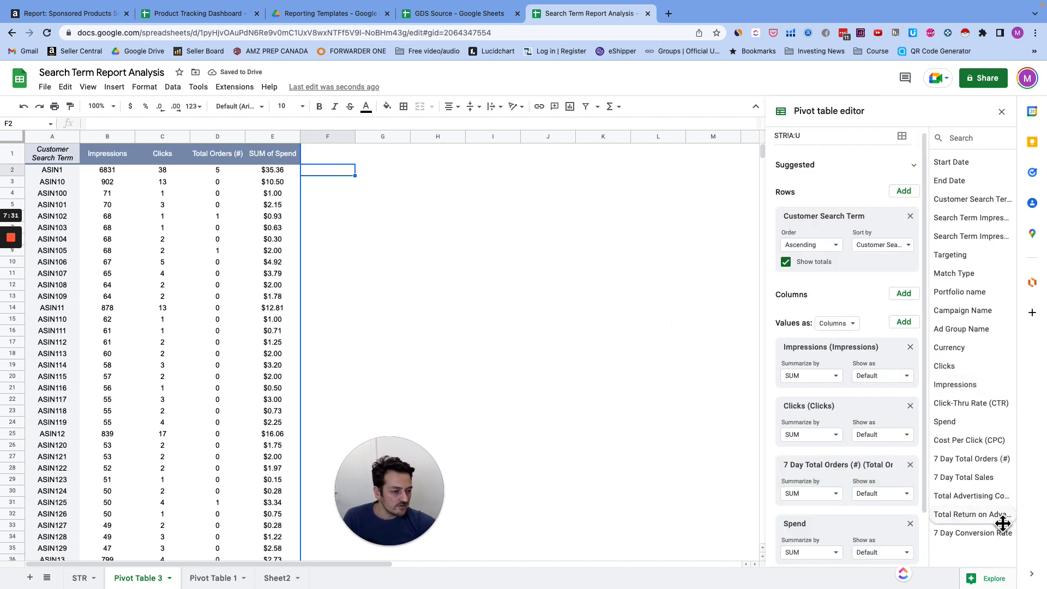
{"action": "left_click_drag", "start_coordinate": [996, 482], "coordinate": [820, 526]}
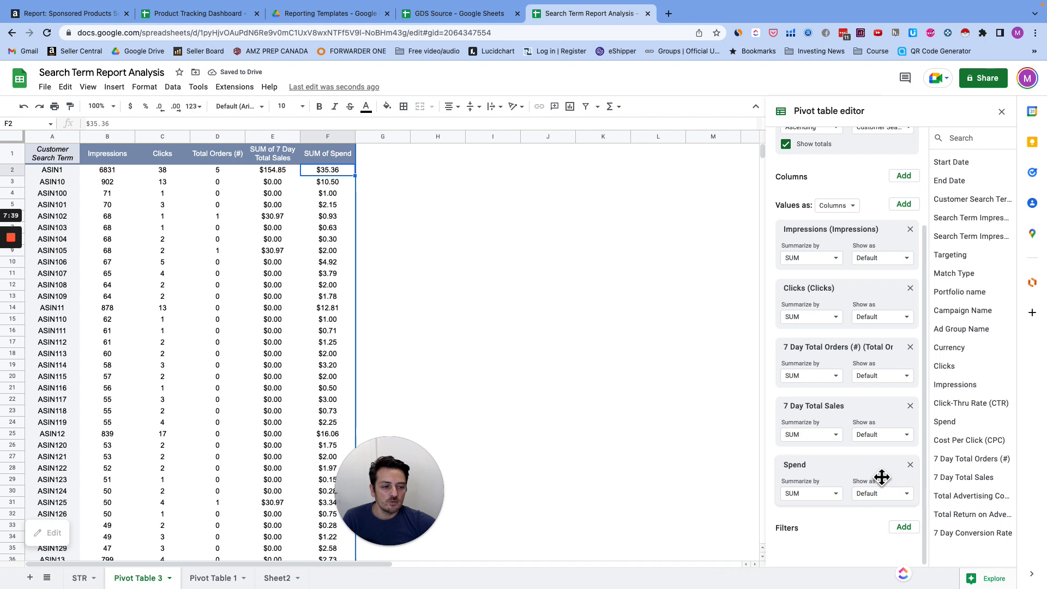
{"action": "left_click_drag", "start_coordinate": [848, 470], "coordinate": [851, 379]}
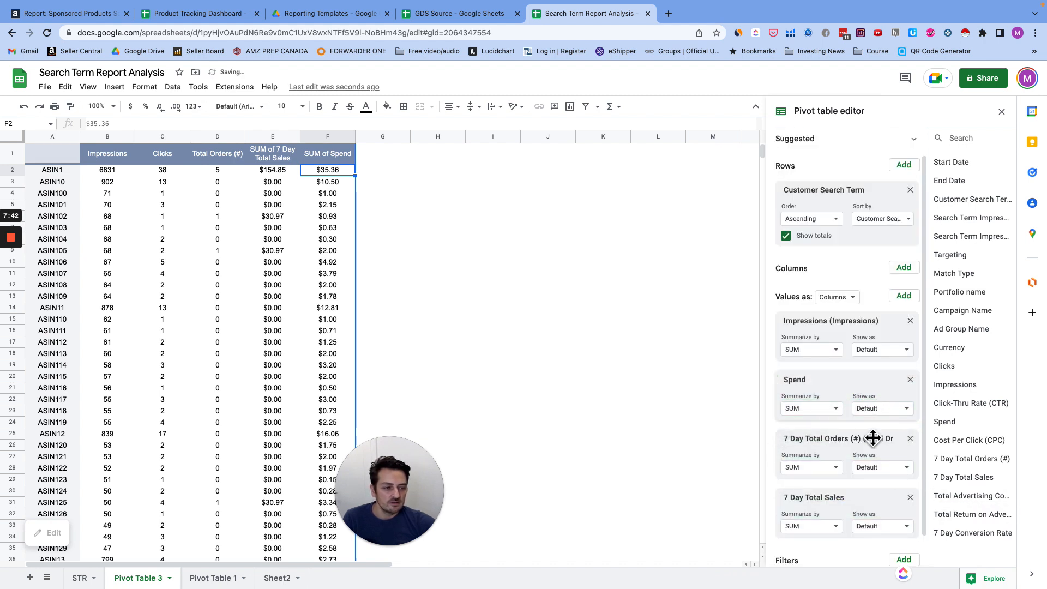
{"action": "scroll", "coordinate": [845, 428], "scroll_direction": "down", "scroll_amount": 1}
{"action": "left_click_drag", "start_coordinate": [840, 355], "coordinate": [837, 464]}
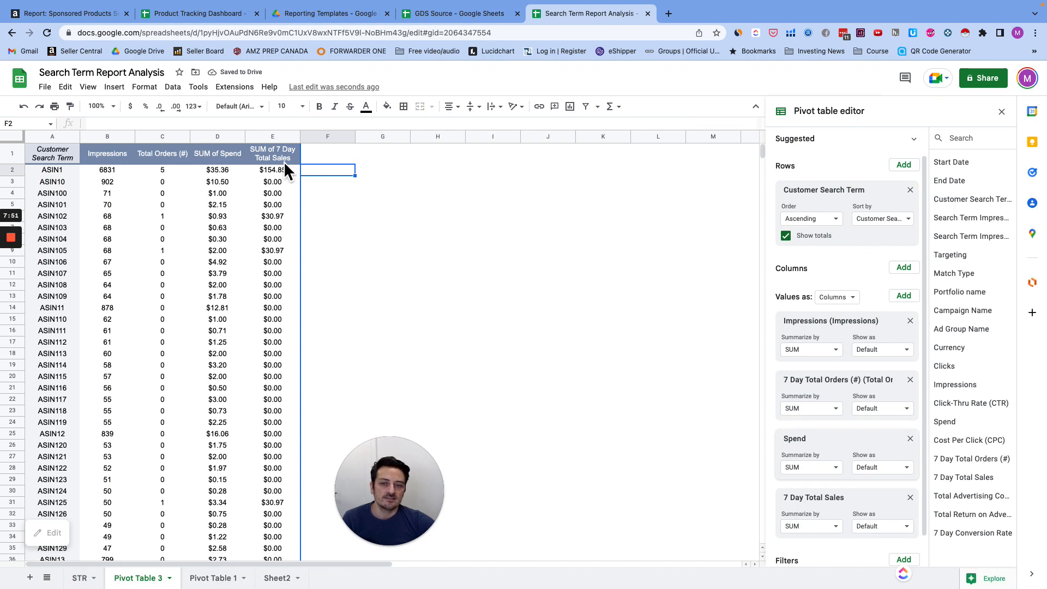
Add Spend a second time as the last summed value of the pivot table.
{"action": "scroll", "coordinate": [867, 400], "scroll_direction": "down", "scroll_amount": 2}
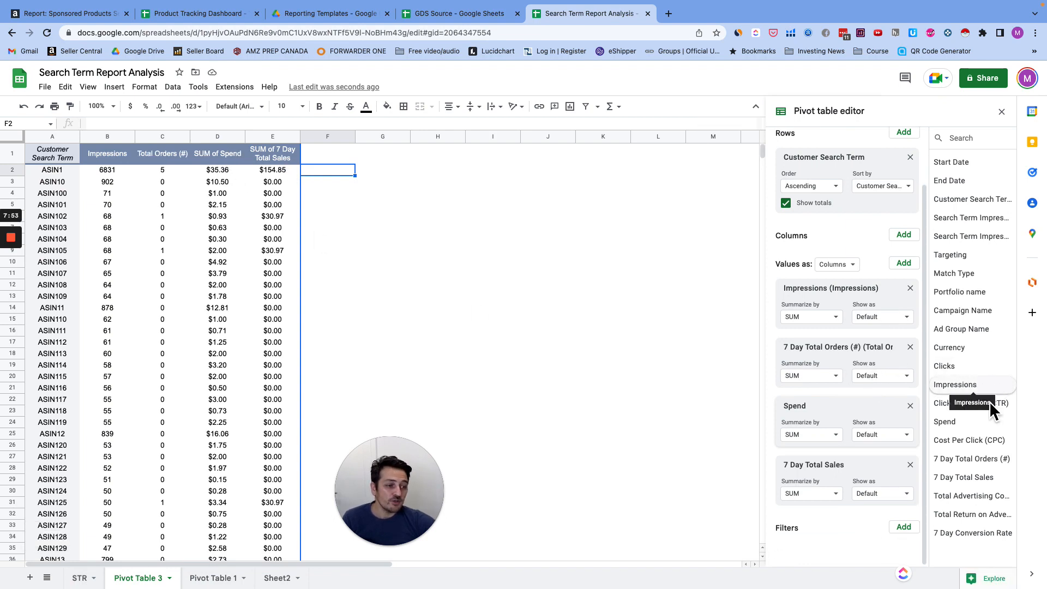
{"action": "left_click_drag", "start_coordinate": [974, 426], "coordinate": [817, 532]}
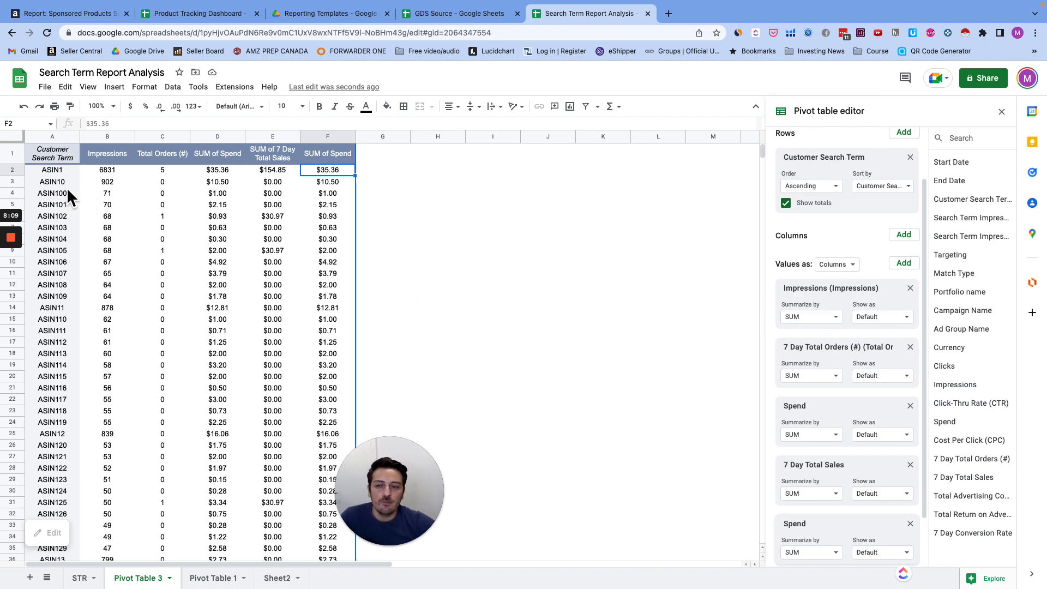
Sort the Customer Search Term rows by Impressions in descending order, and widen that column until its header fits on one line.
{"action": "scroll", "coordinate": [872, 251], "scroll_direction": "up", "scroll_amount": 2}
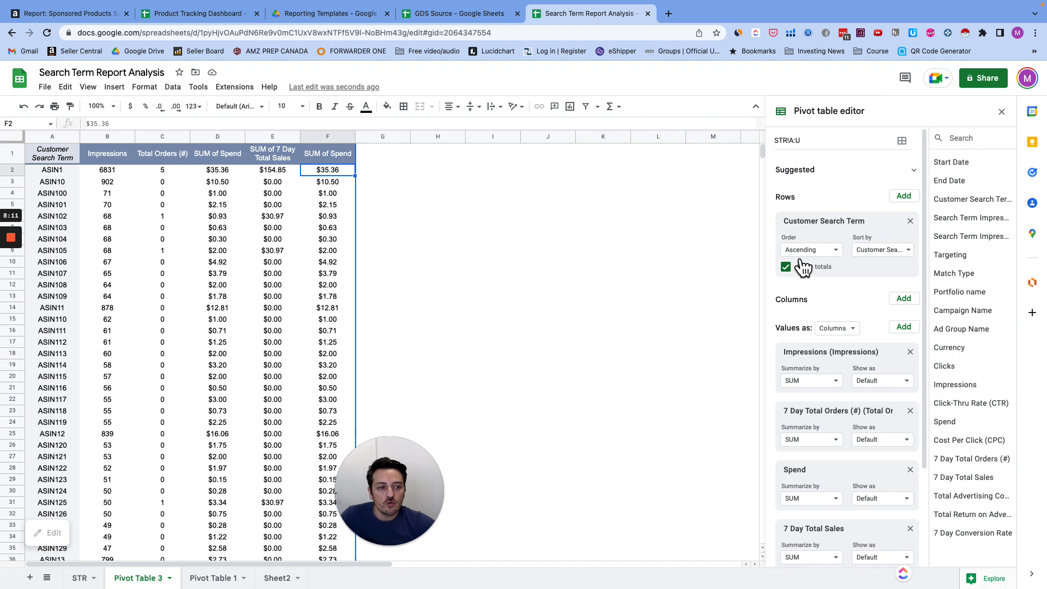
{"action": "left_click", "coordinate": [899, 250]}
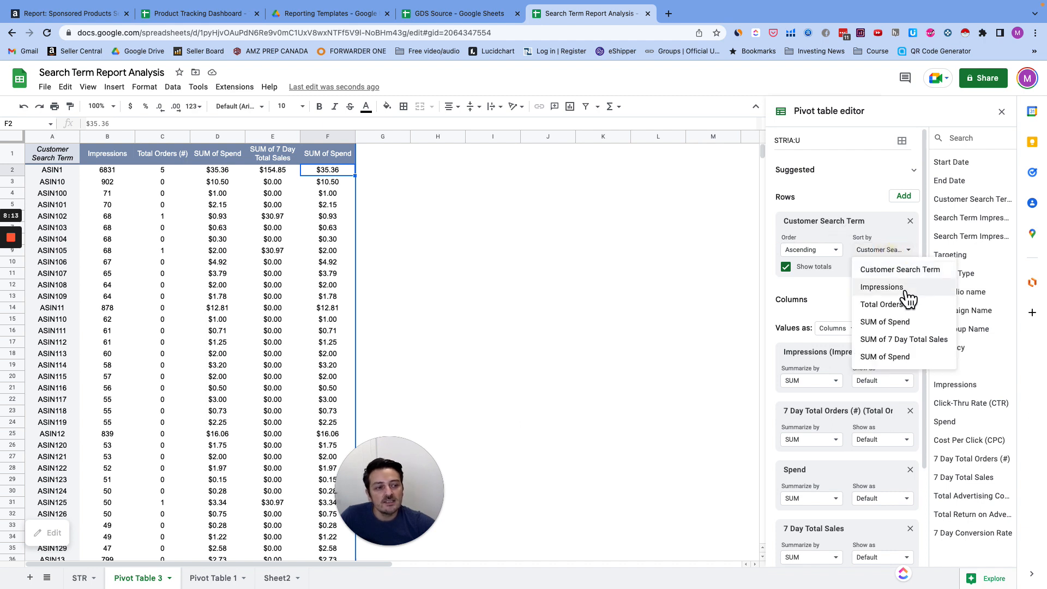
{"action": "left_click", "coordinate": [900, 287]}
{"action": "left_click", "coordinate": [828, 251]}
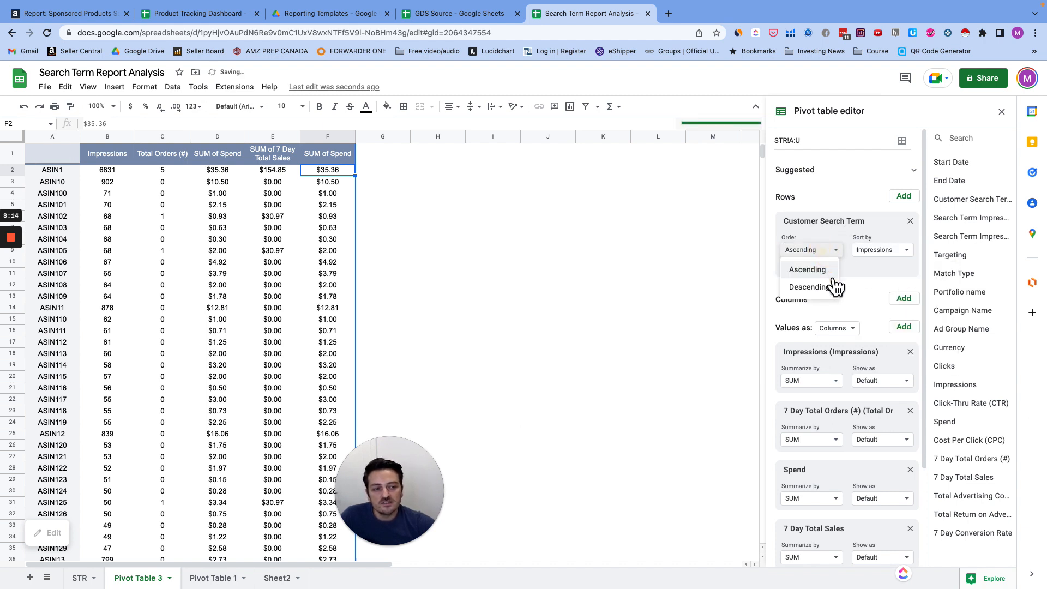
{"action": "left_click", "coordinate": [822, 290]}
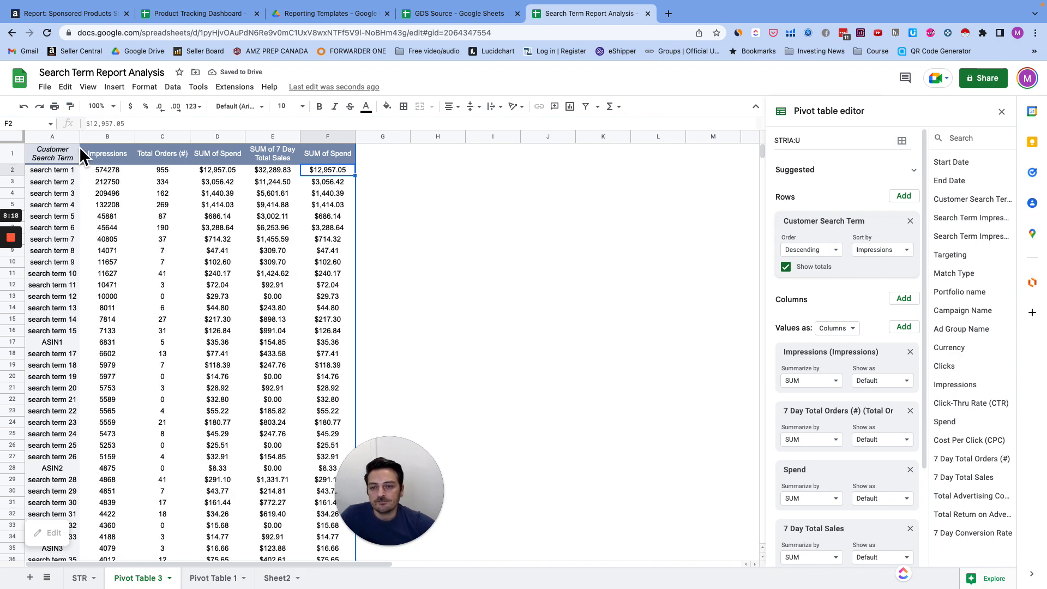
{"action": "left_click_drag", "start_coordinate": [82, 141], "coordinate": [113, 140]}
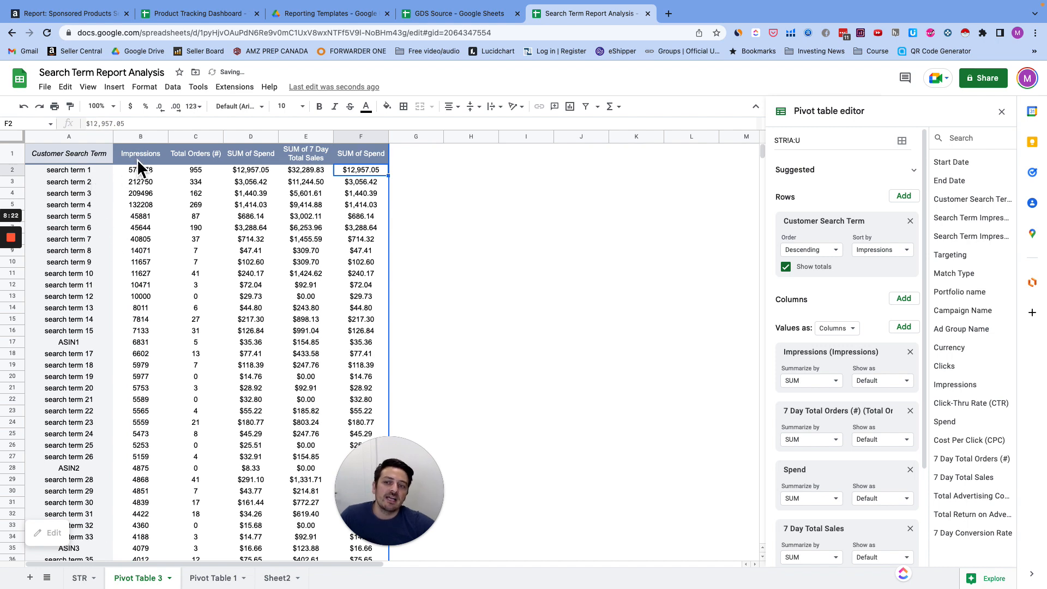
Show the second Spend value as % of column, and check the Grand Total row at the end of the pivot table.
{"action": "scroll", "coordinate": [856, 413], "scroll_direction": "down", "scroll_amount": 2}
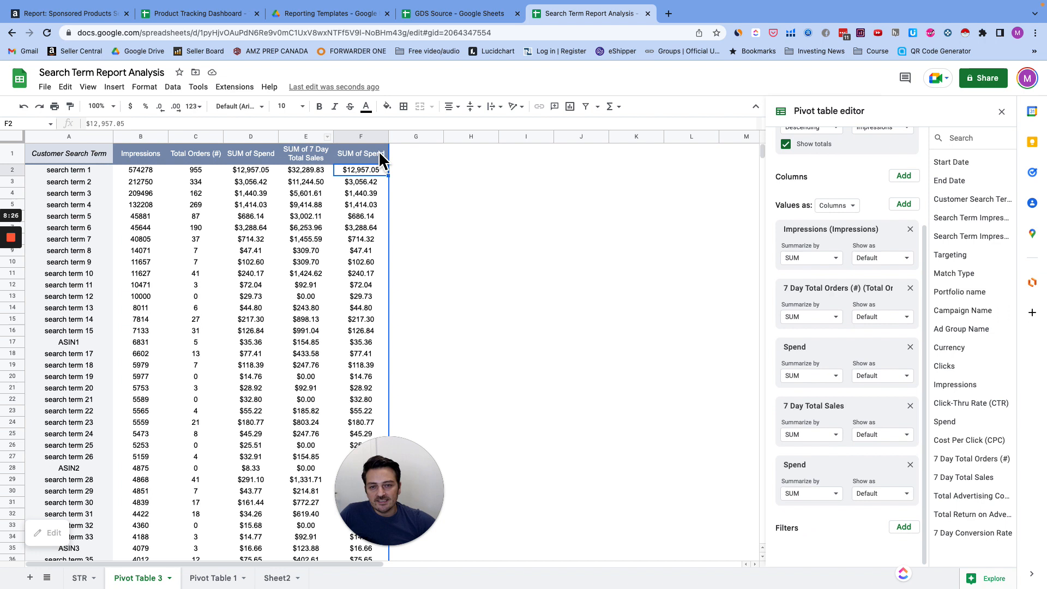
{"action": "left_click", "coordinate": [889, 509]}
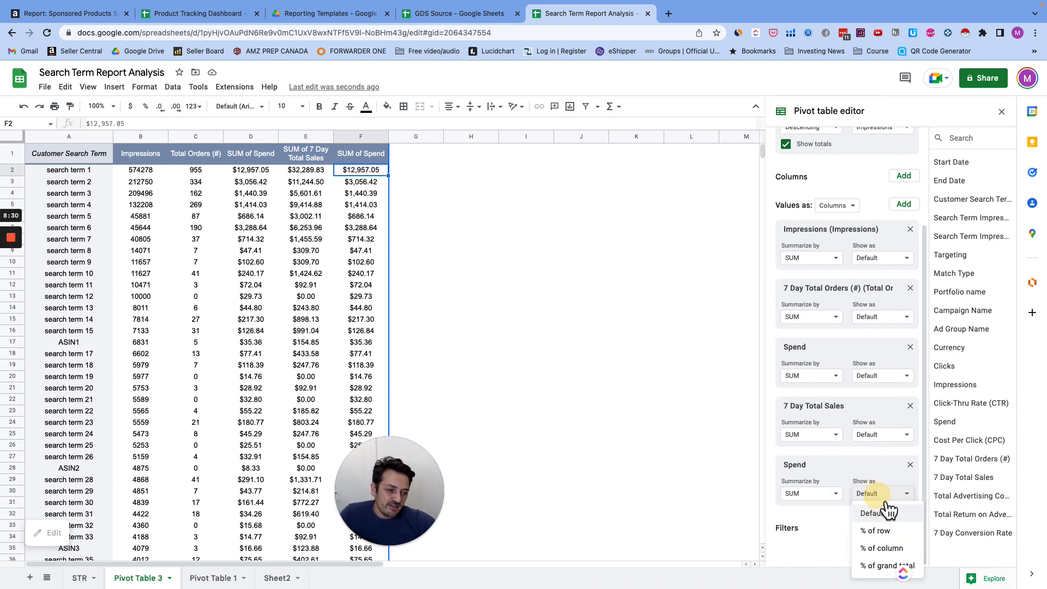
{"action": "left_click", "coordinate": [889, 548]}
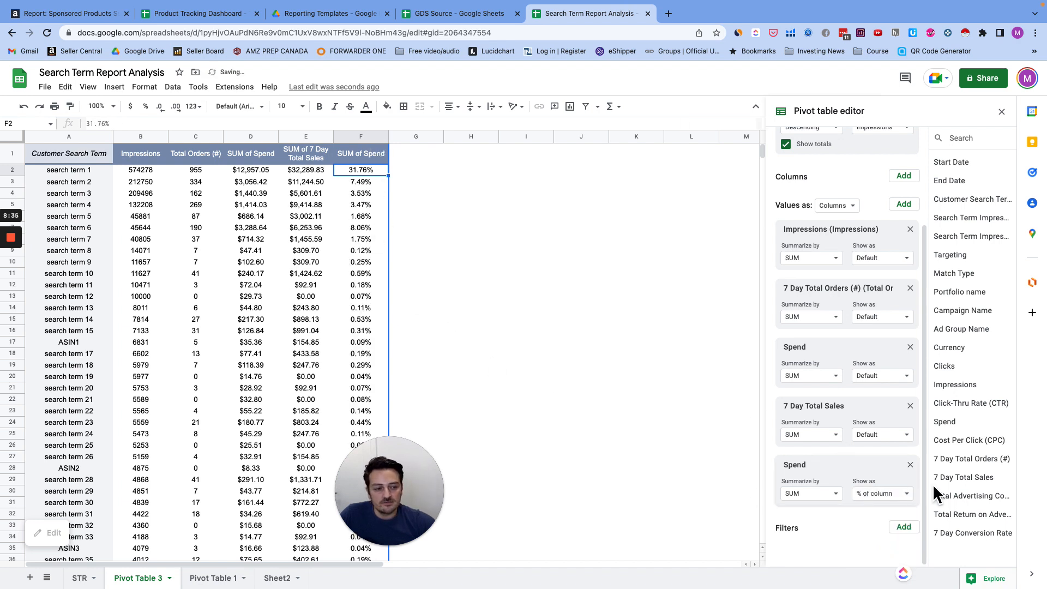
{"action": "left_click", "coordinate": [886, 493]}
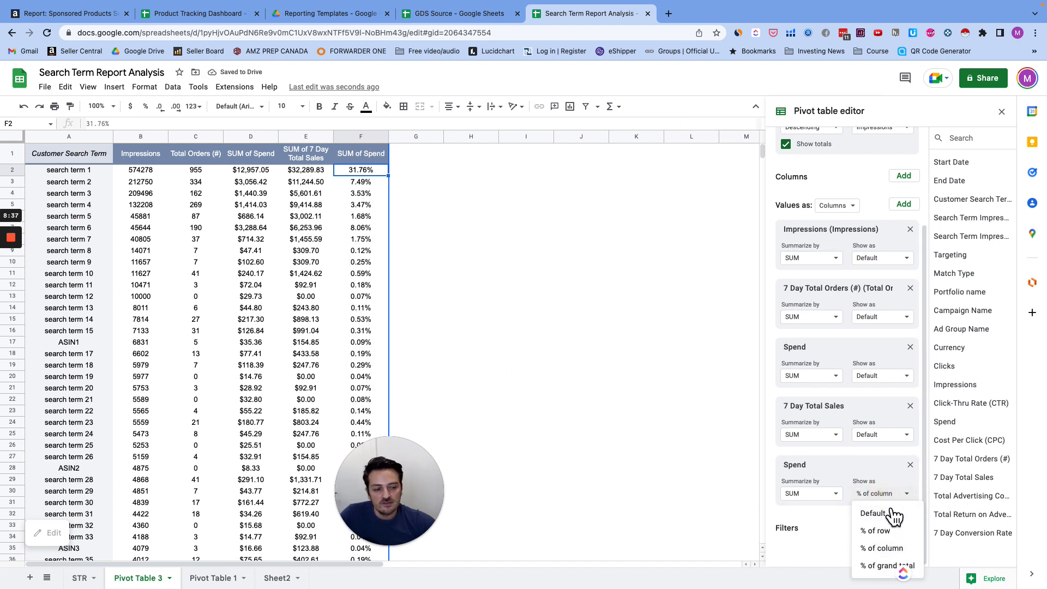
{"action": "left_click", "coordinate": [890, 554]}
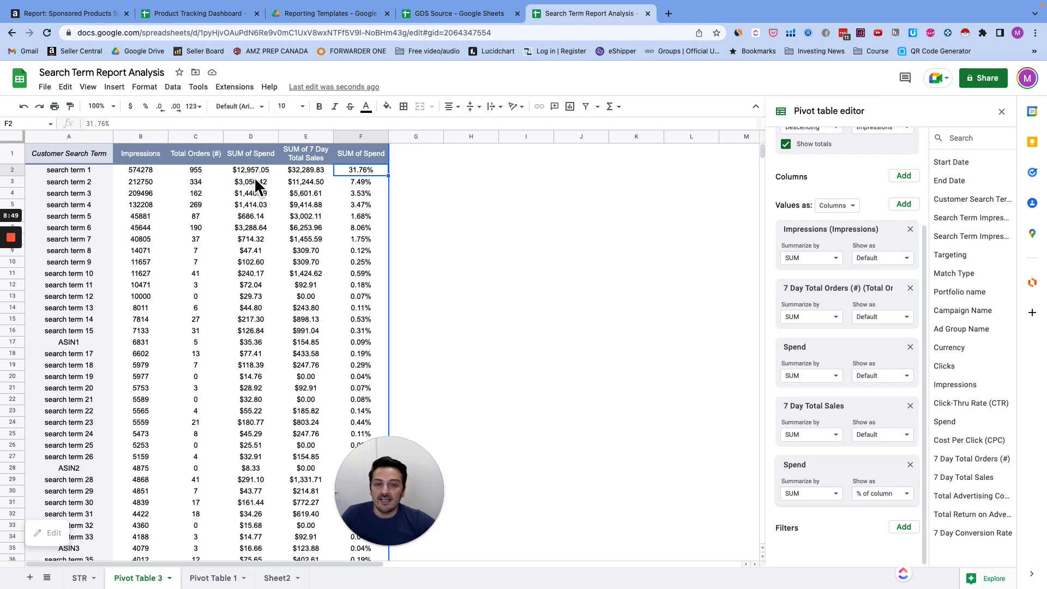
{"action": "left_click_drag", "start_coordinate": [765, 152], "coordinate": [787, 502]}
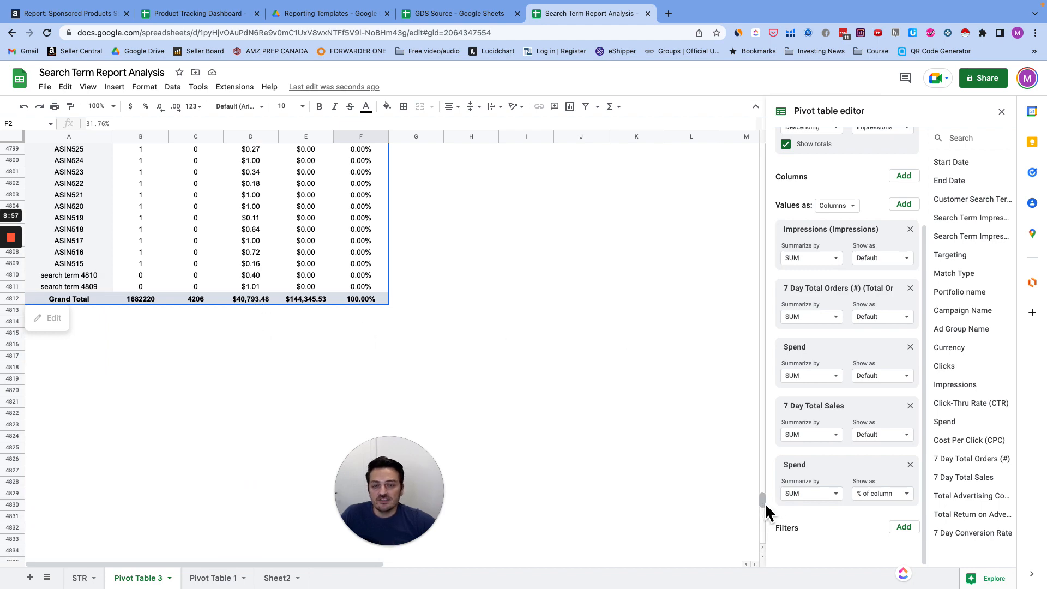
{"action": "left_click_drag", "start_coordinate": [764, 502], "coordinate": [758, 148]}
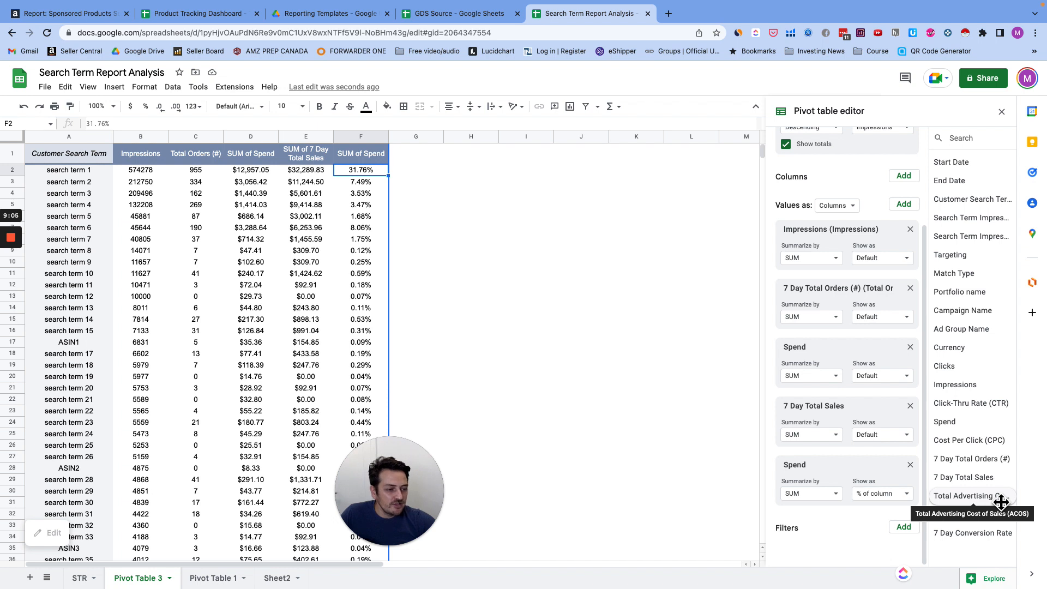
Add 7 Day Total Sales a second time as the last summed value and show it as % of column.
{"action": "left_click_drag", "start_coordinate": [1001, 482], "coordinate": [833, 526]}
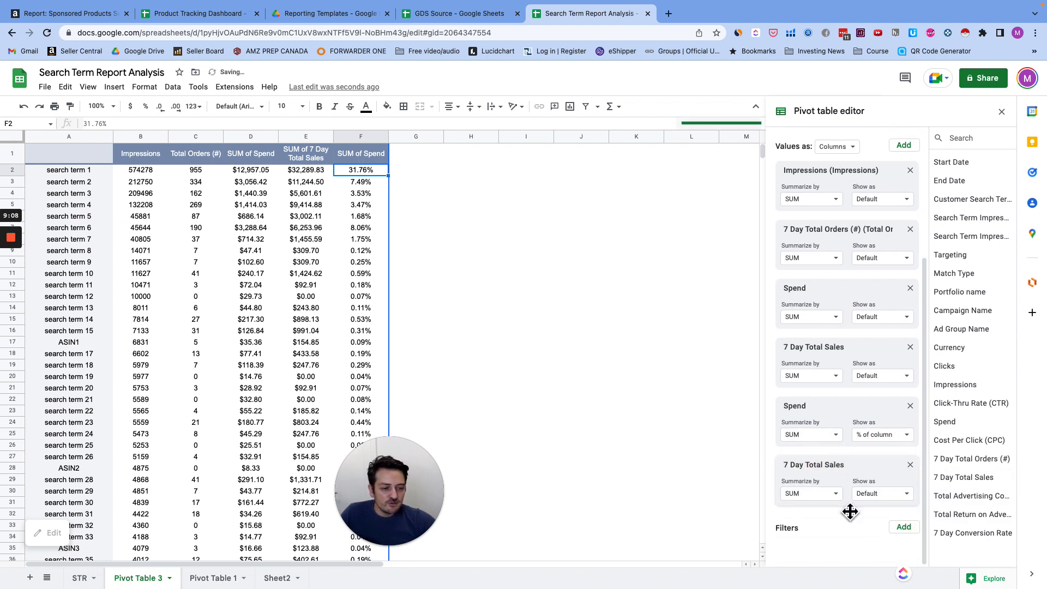
{"action": "left_click", "coordinate": [883, 500]}
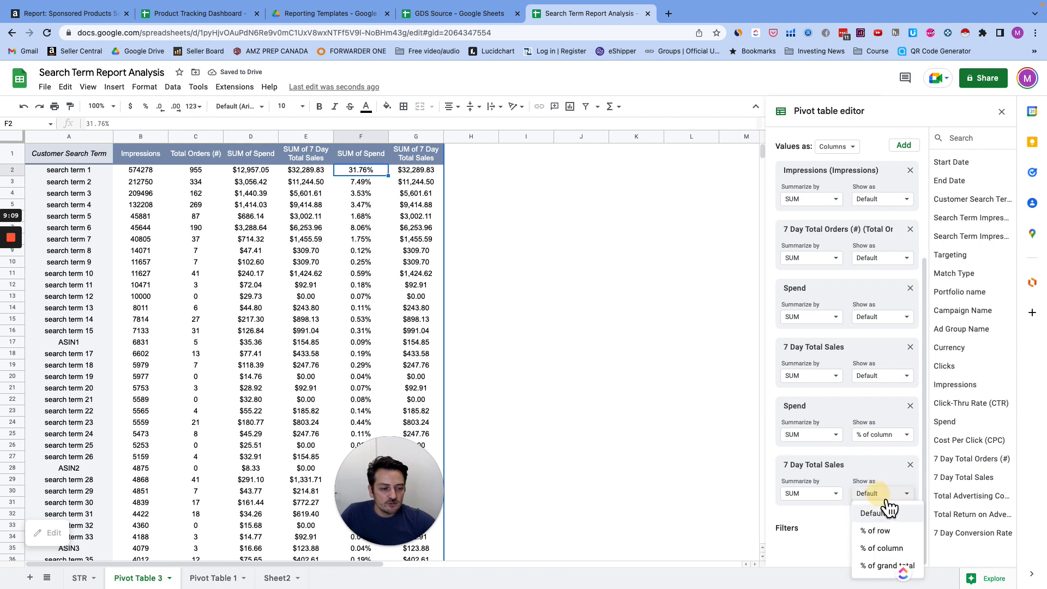
{"action": "left_click", "coordinate": [893, 547]}
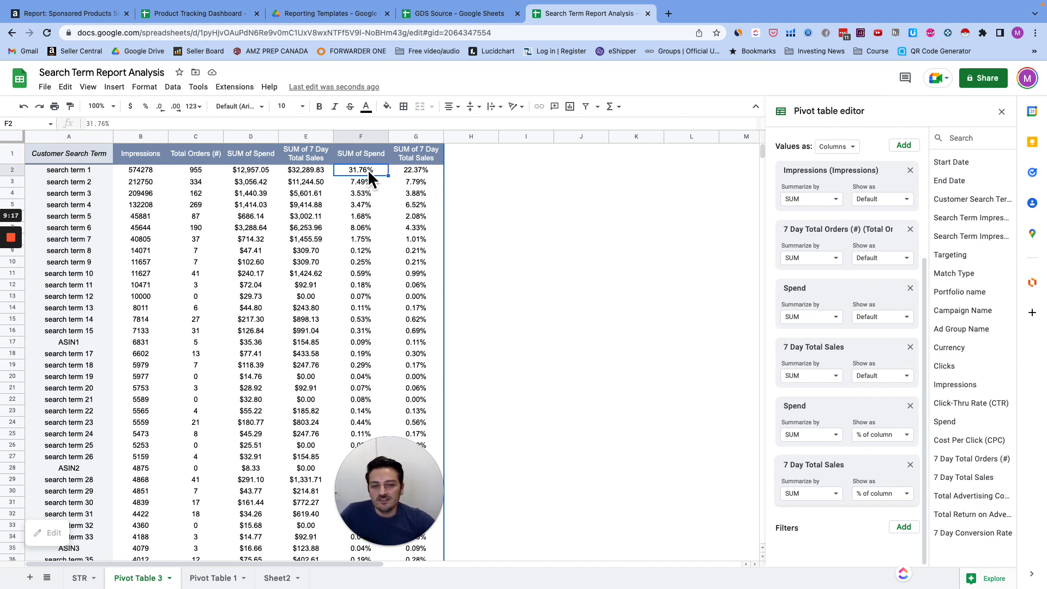
Sort the Customer Search Term rows by SUM of 7 Day Total Sales in descending order.
{"action": "left_click_drag", "start_coordinate": [405, 169], "coordinate": [414, 221]}
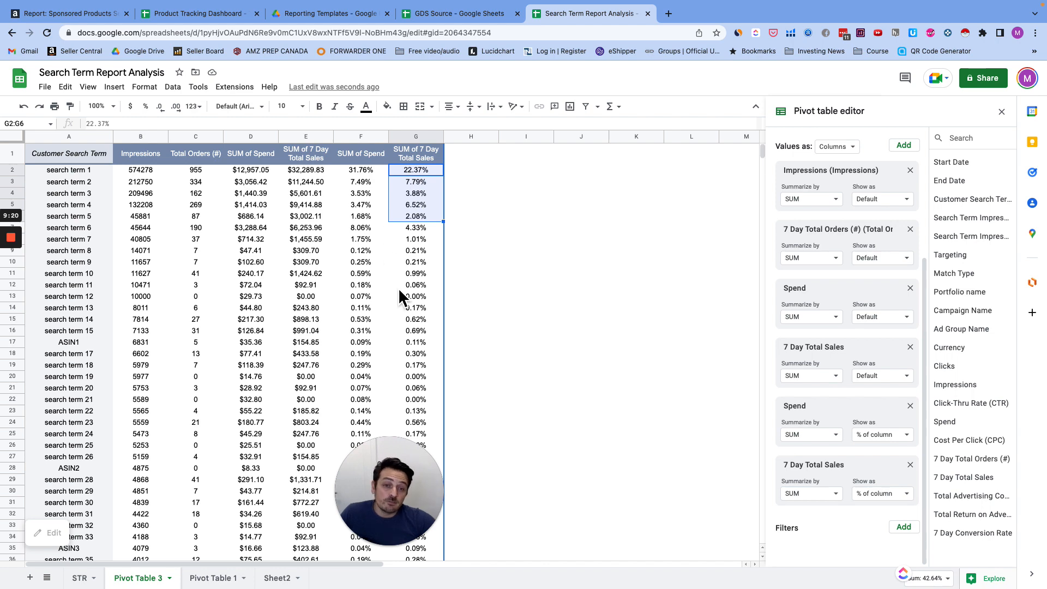
{"action": "scroll", "coordinate": [868, 216], "scroll_direction": "up", "scroll_amount": 4}
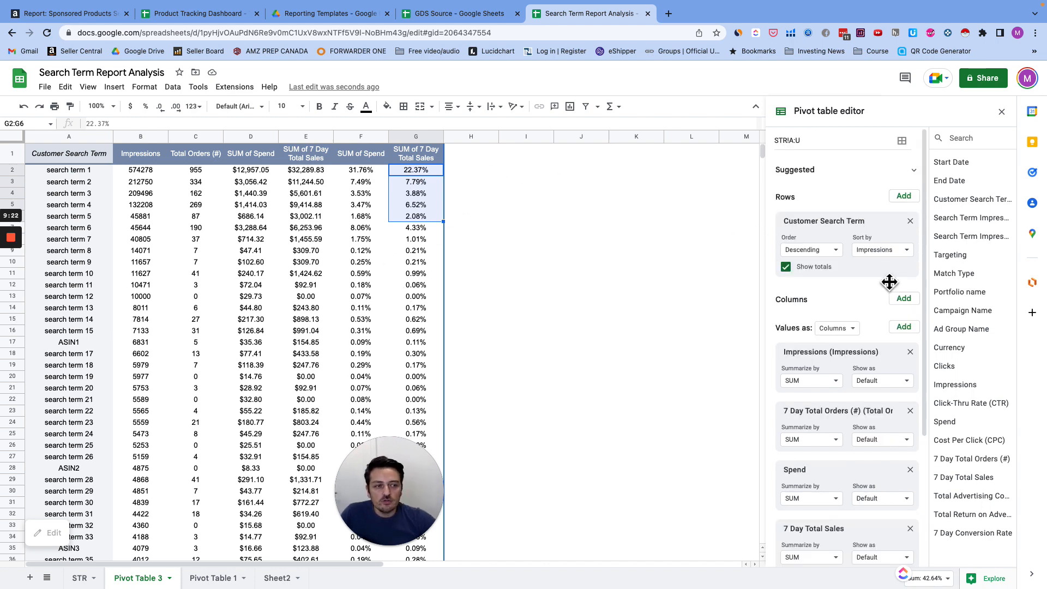
{"action": "left_click", "coordinate": [906, 250]}
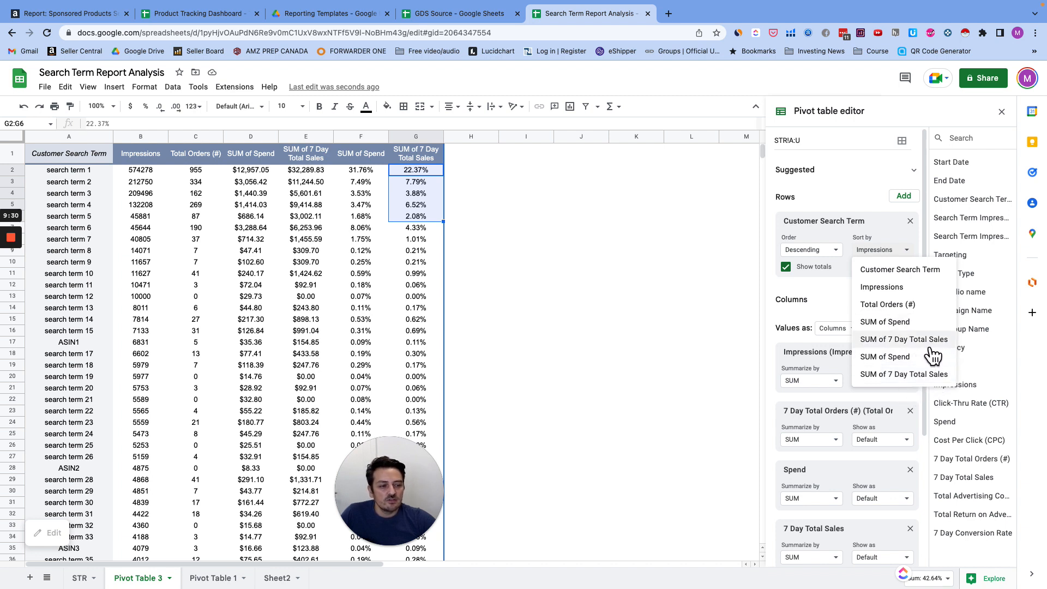
{"action": "left_click", "coordinate": [903, 339]}
{"action": "left_click", "coordinate": [836, 250]}
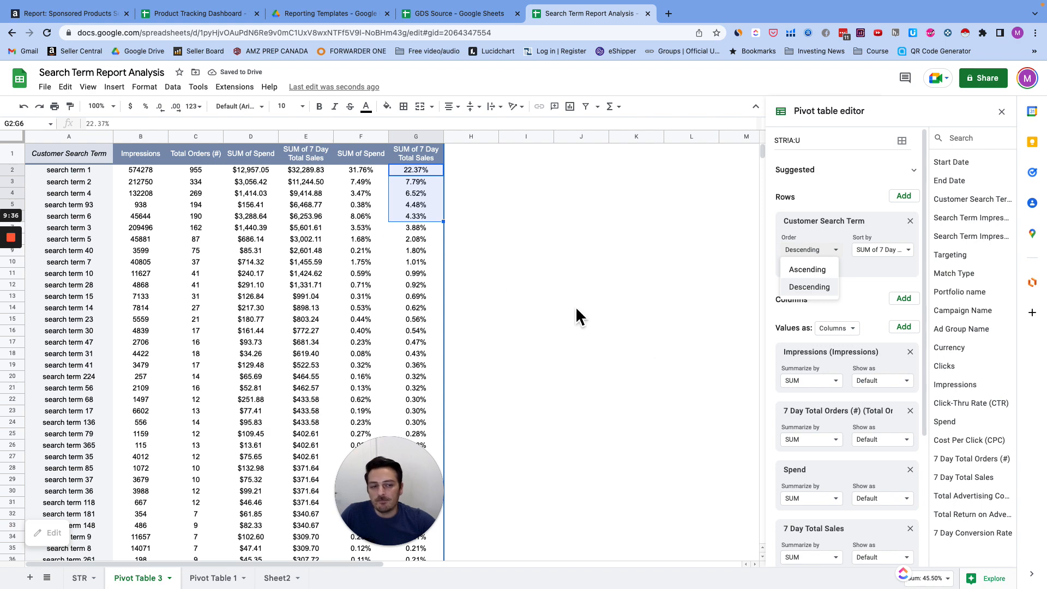
Add Search Term Impression Rank as the last summed value, and check the source ranks of search term 1 in the STR sheet.
{"action": "scroll", "coordinate": [872, 436], "scroll_direction": "down", "scroll_amount": 3}
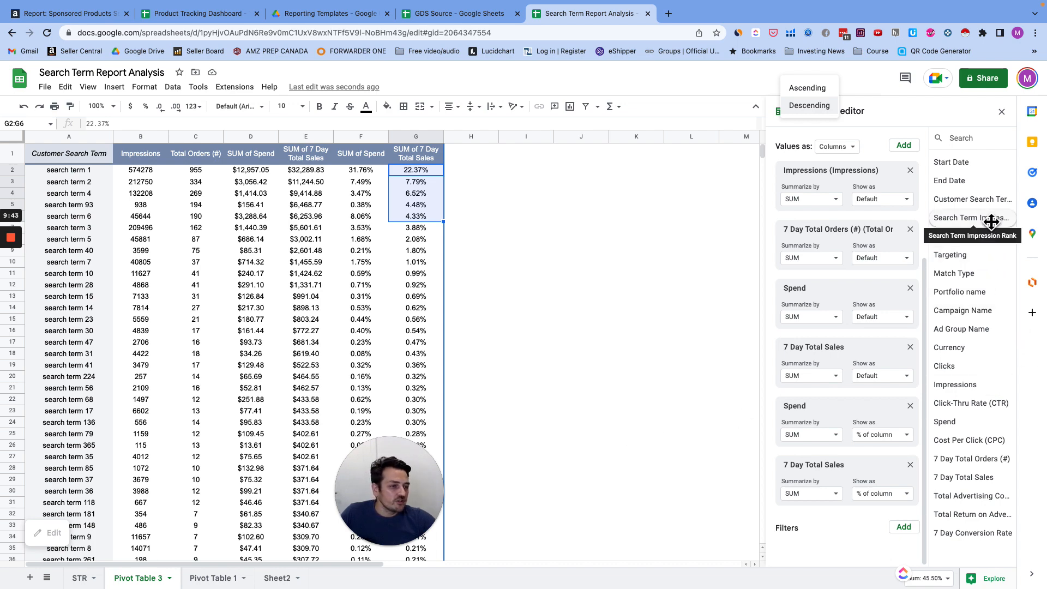
{"action": "left_click_drag", "start_coordinate": [991, 220], "coordinate": [844, 528]}
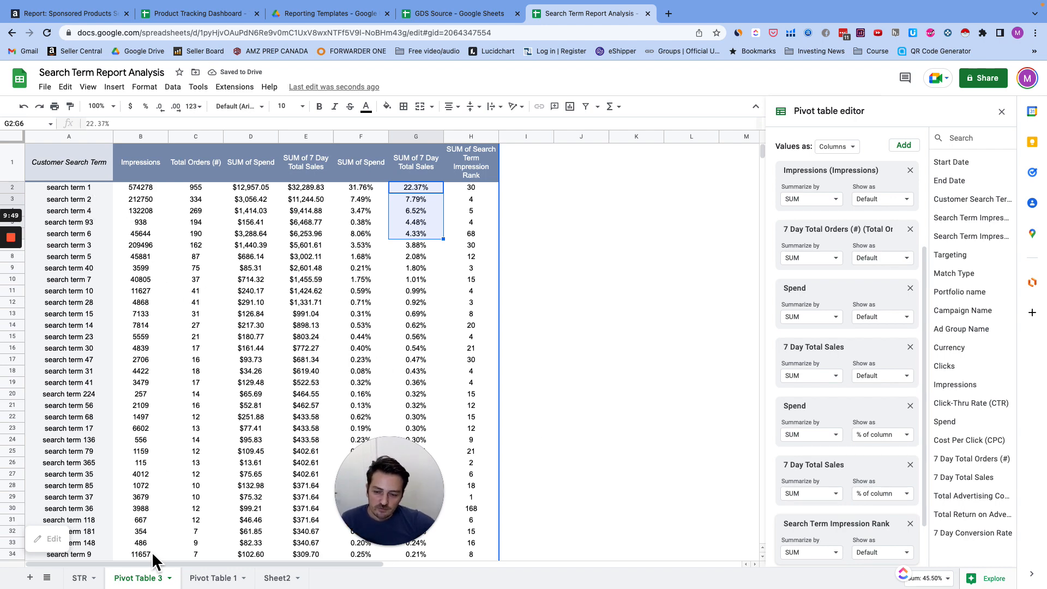
{"action": "left_click", "coordinate": [81, 578]}
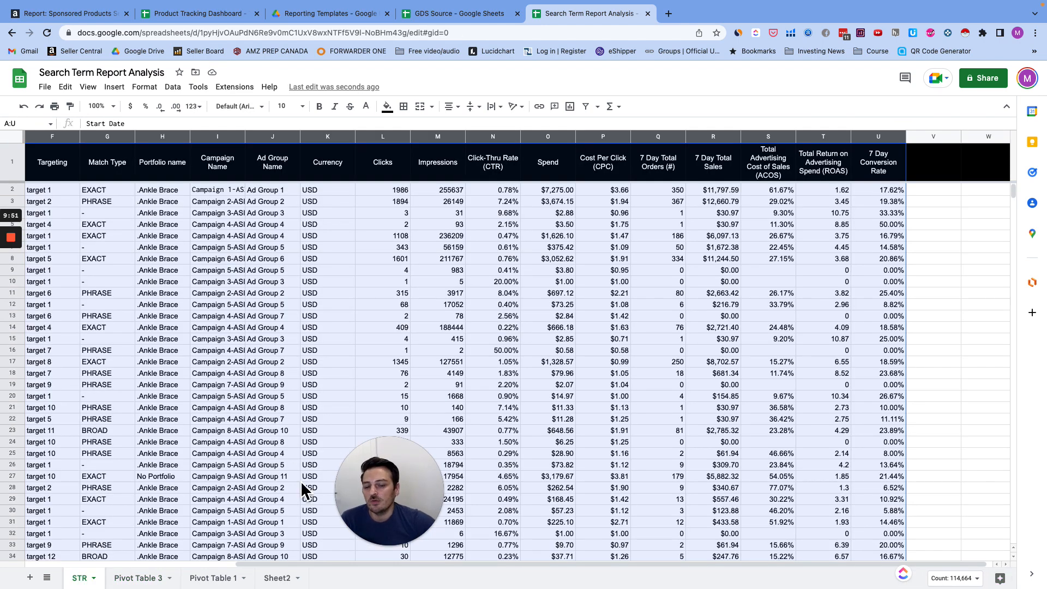
{"action": "left_click_drag", "start_coordinate": [290, 565], "coordinate": [80, 561]}
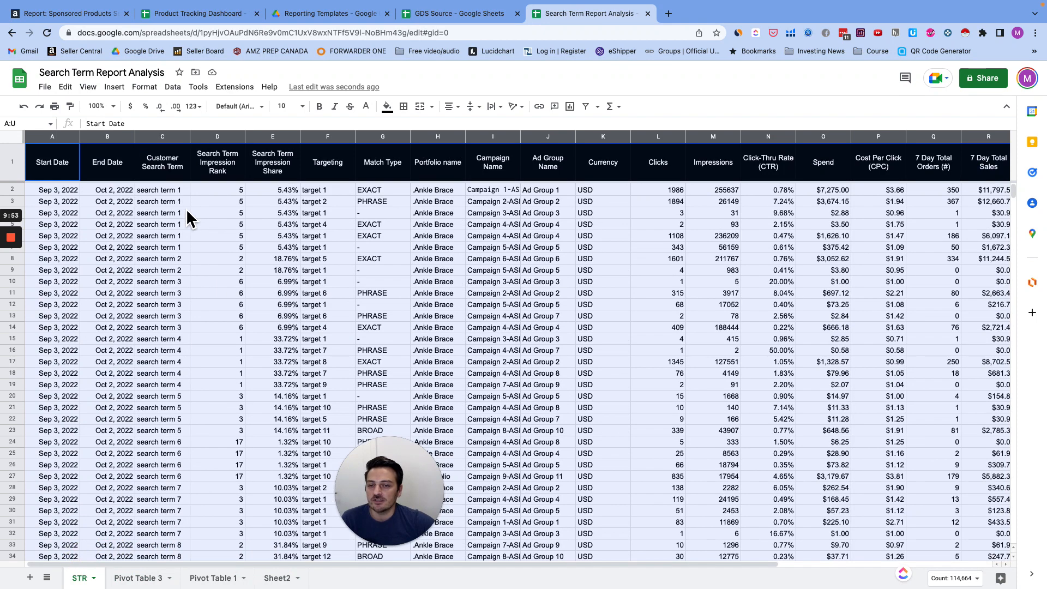
{"action": "left_click", "coordinate": [66, 191]}
{"action": "left_click", "coordinate": [145, 192]}
{"action": "left_click_drag", "start_coordinate": [227, 192], "coordinate": [236, 250]}
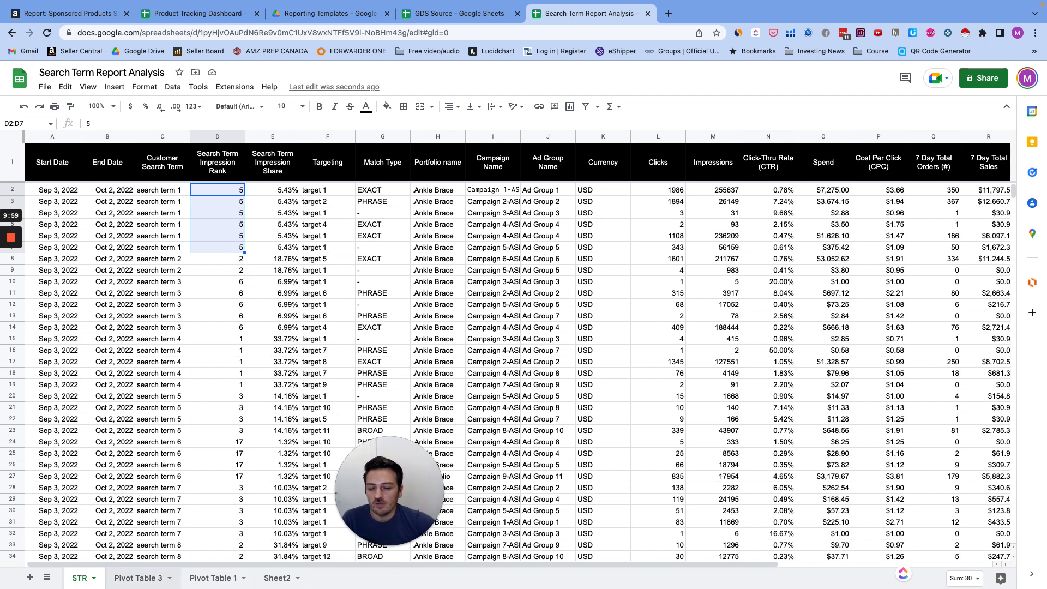
{"action": "left_click", "coordinate": [138, 577]}
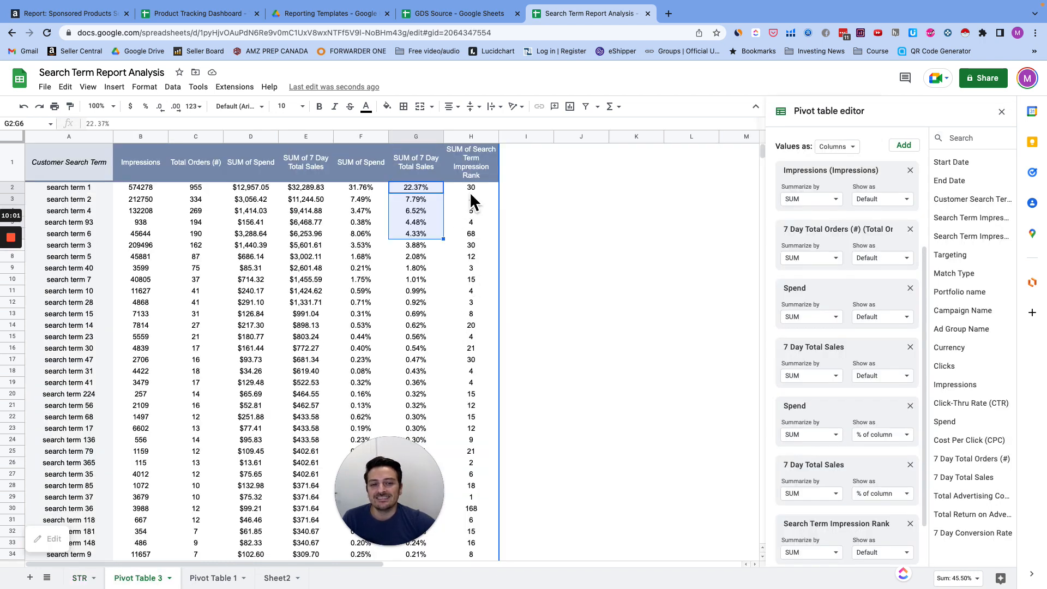
Summarize Search Term Impression Rank by MAX and compare search term 1 with its source rows in the STR sheet.
{"action": "left_click", "coordinate": [470, 190]}
{"action": "scroll", "coordinate": [851, 464], "scroll_direction": "down", "scroll_amount": 2}
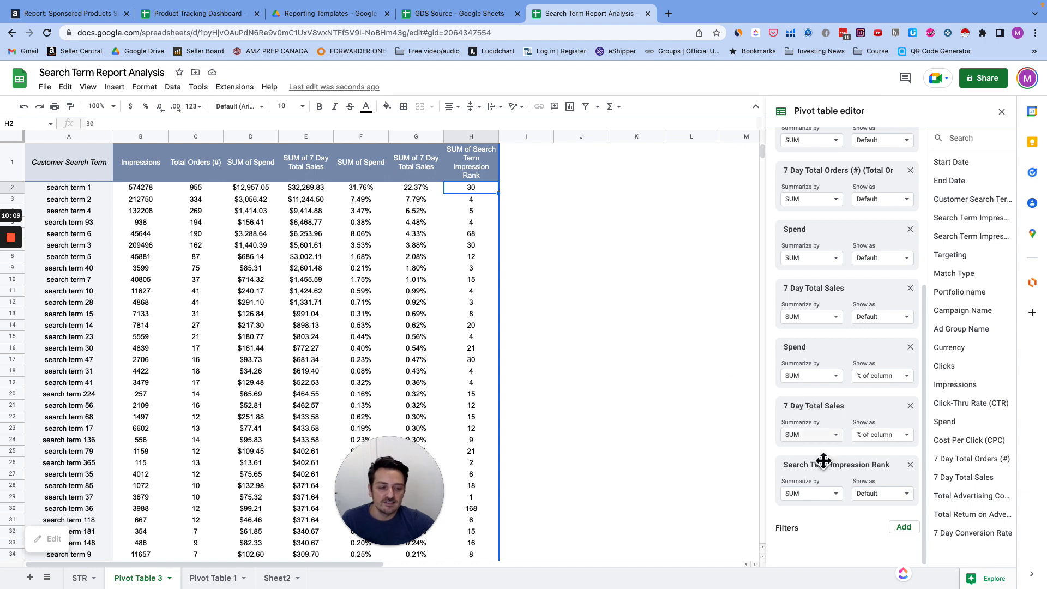
{"action": "left_click", "coordinate": [825, 497]}
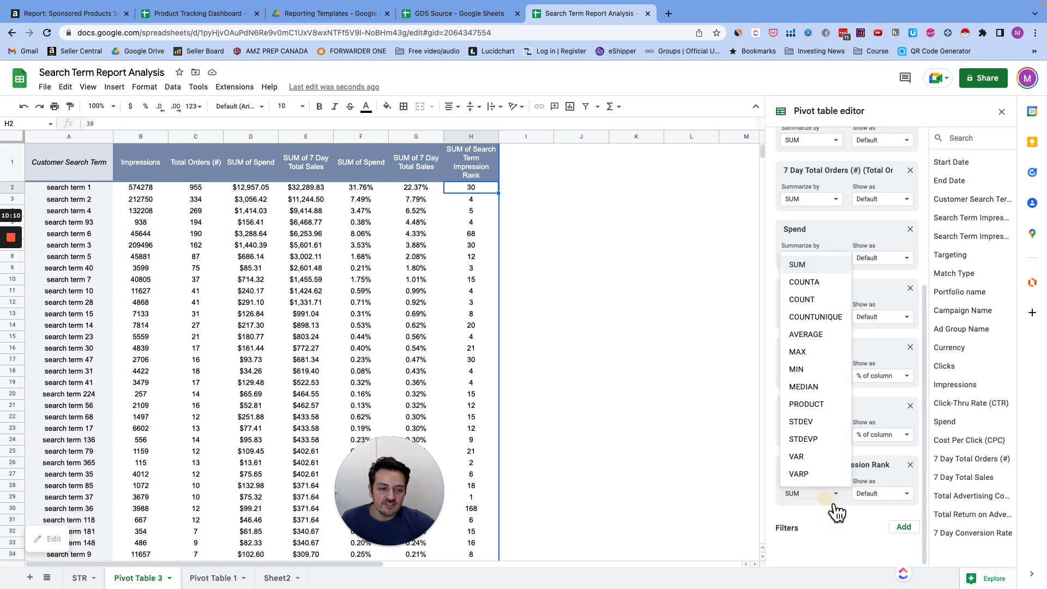
{"action": "left_click", "coordinate": [818, 353]}
{"action": "left_click", "coordinate": [80, 577]}
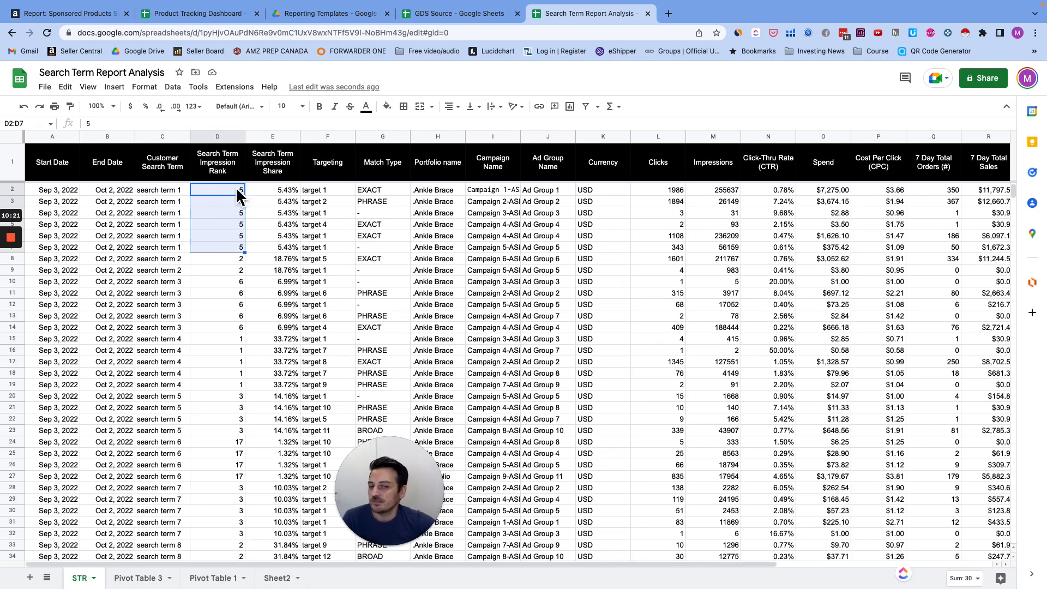
{"action": "left_click", "coordinate": [136, 578]}
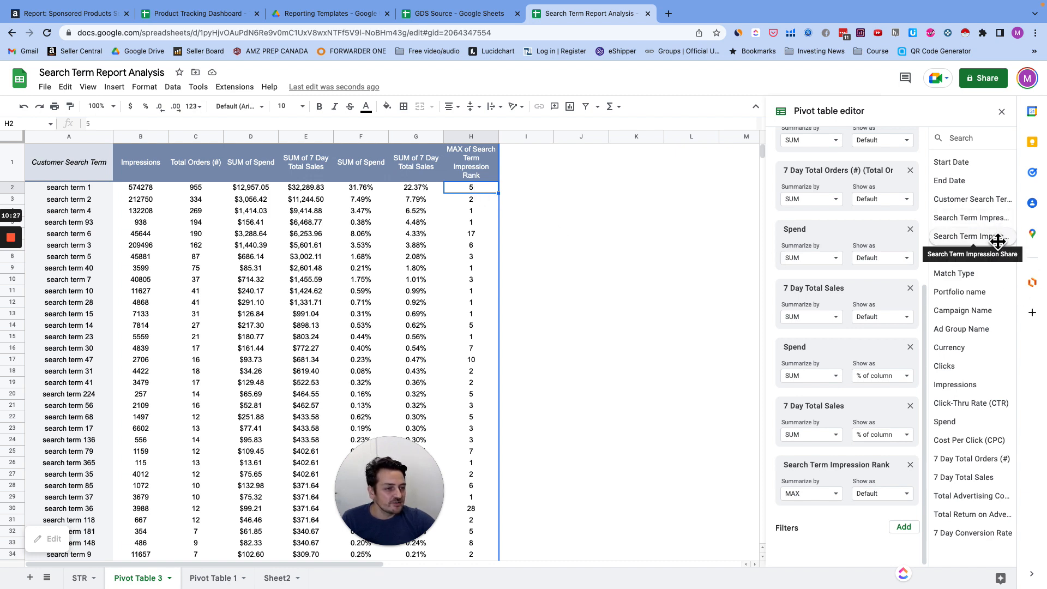
Add Search Term Impression Share as the last value summarized by AVERAGE, and check search term 1's share in the STR sheet.
{"action": "left_click_drag", "start_coordinate": [998, 242], "coordinate": [835, 524]}
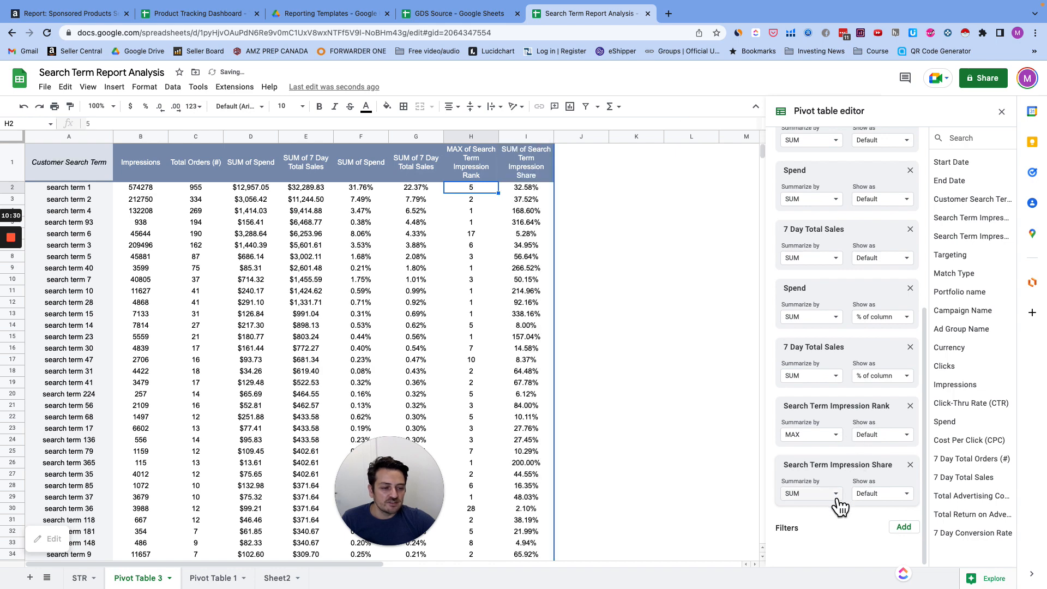
{"action": "left_click", "coordinate": [836, 497]}
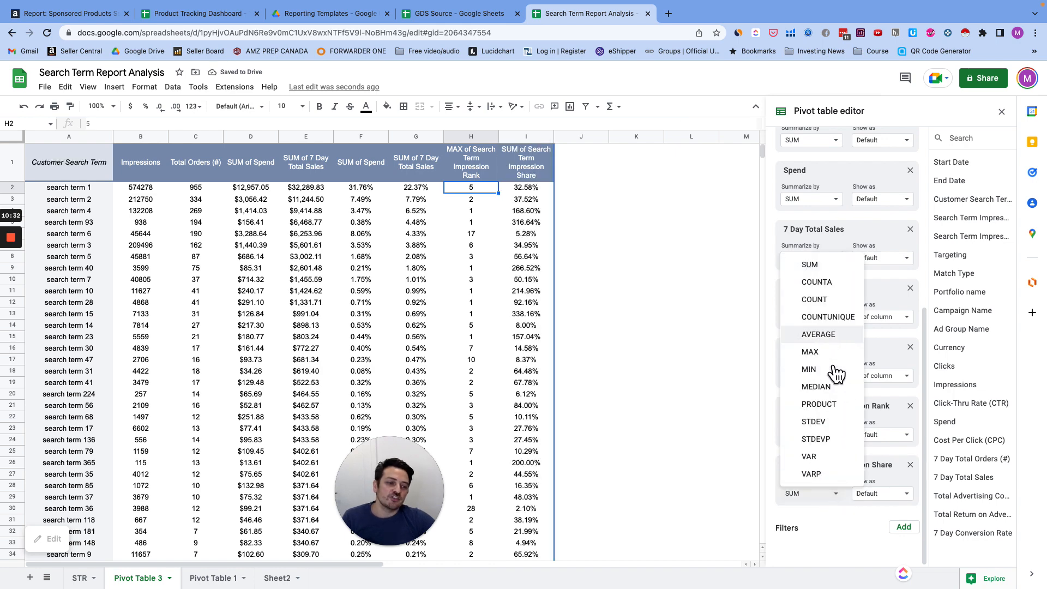
{"action": "left_click", "coordinate": [824, 335]}
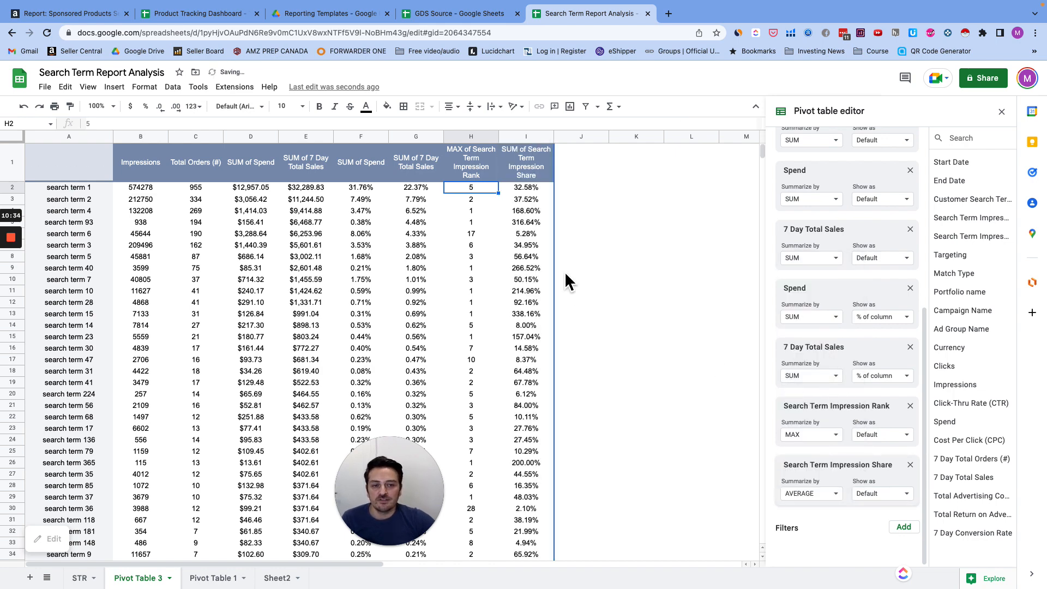
{"action": "left_click", "coordinate": [79, 577]}
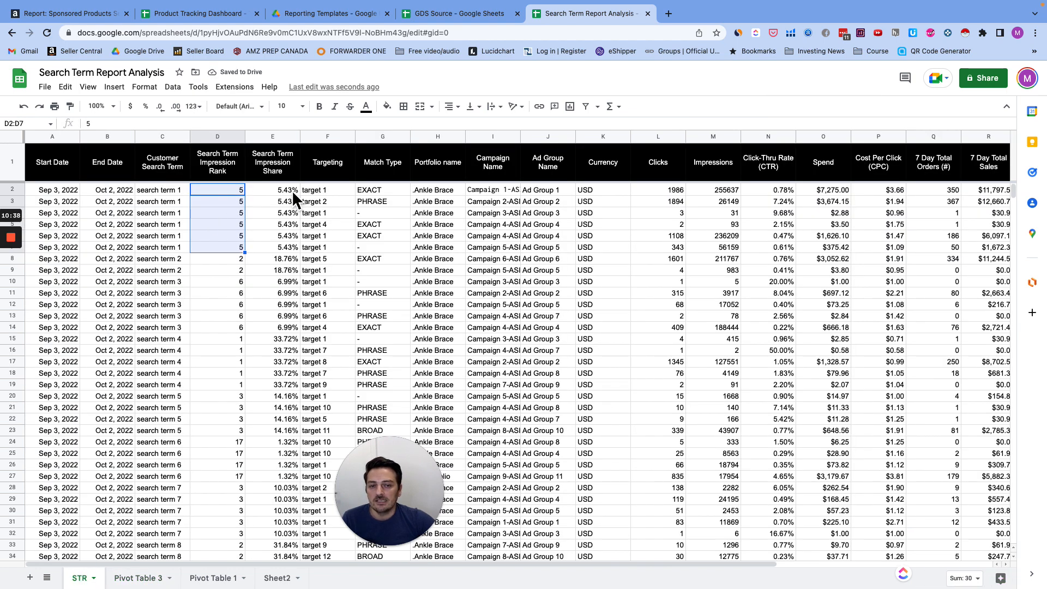
{"action": "left_click", "coordinate": [283, 191]}
{"action": "left_click", "coordinate": [141, 578]}
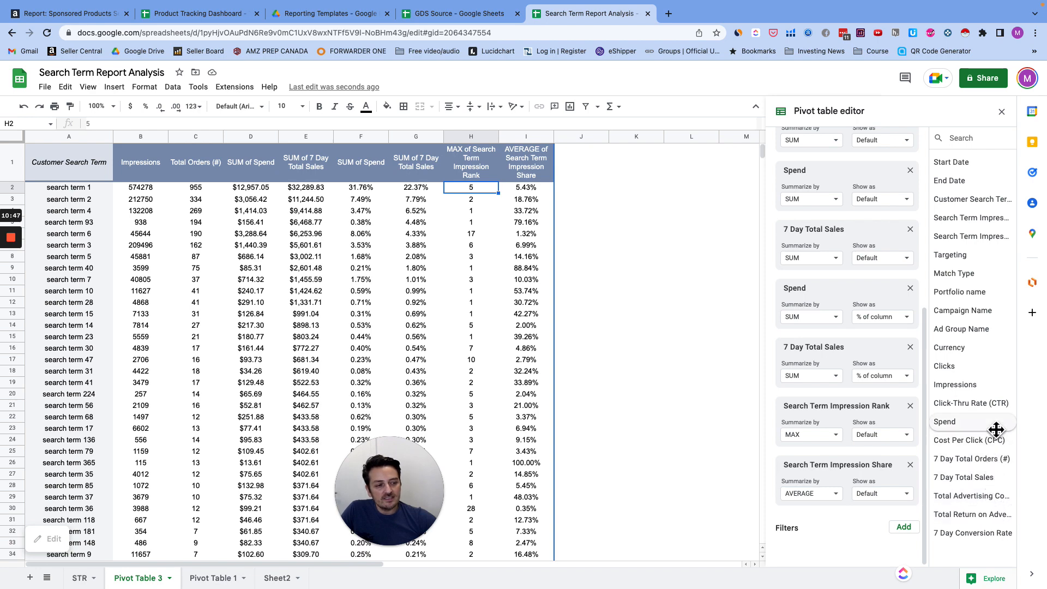
Add Click-Thru Rate (CTR) as the last summed value, and add Clicks as a summed value directly after Impressions.
{"action": "left_click_drag", "start_coordinate": [949, 404], "coordinate": [848, 529]}
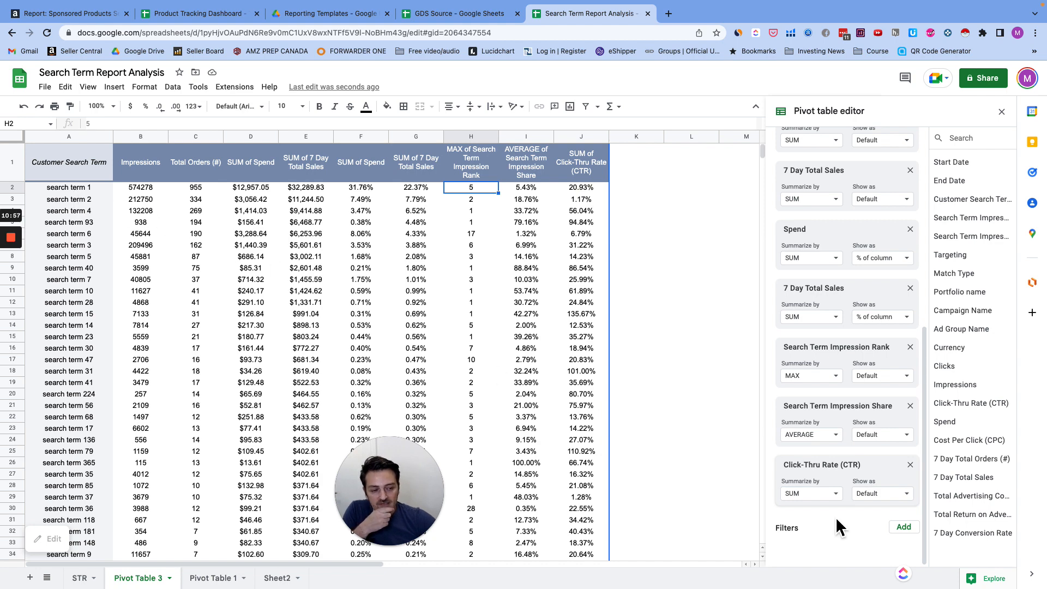
{"action": "left_click", "coordinate": [828, 494]}
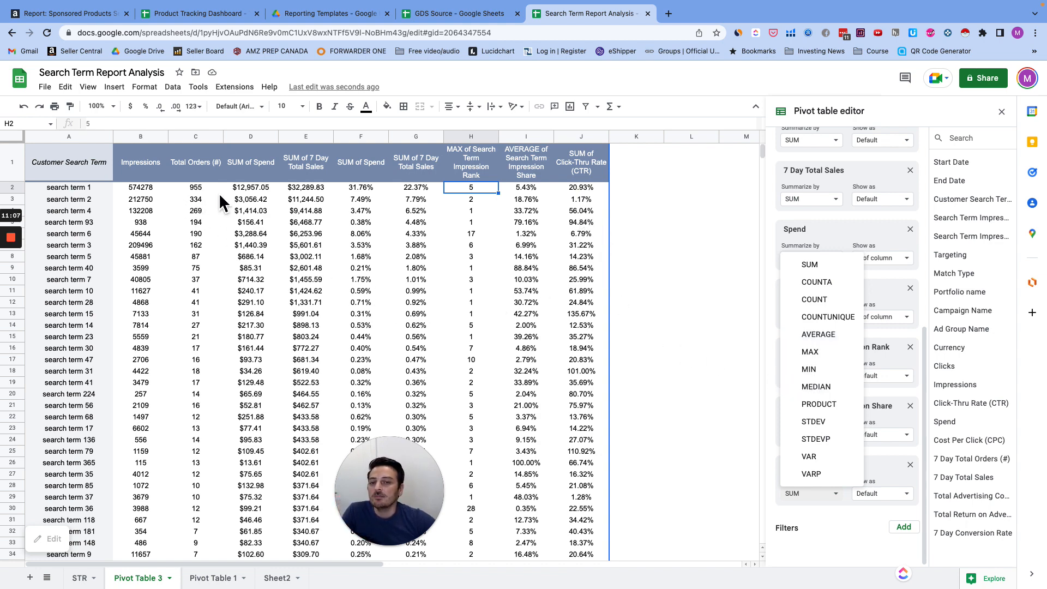
{"action": "left_click", "coordinate": [195, 190]}
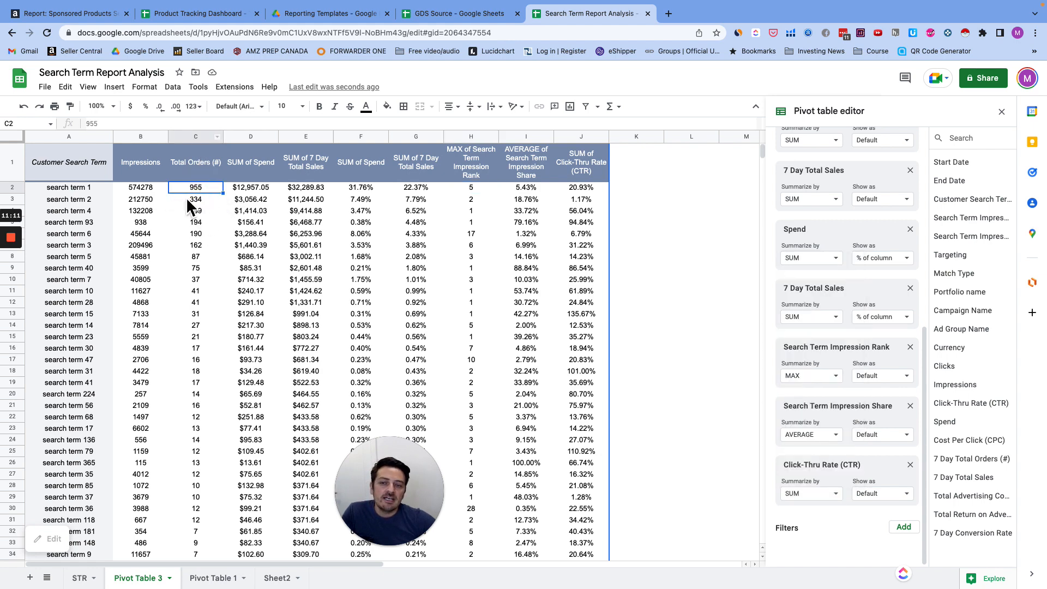
{"action": "left_click_drag", "start_coordinate": [978, 376], "coordinate": [844, 385]}
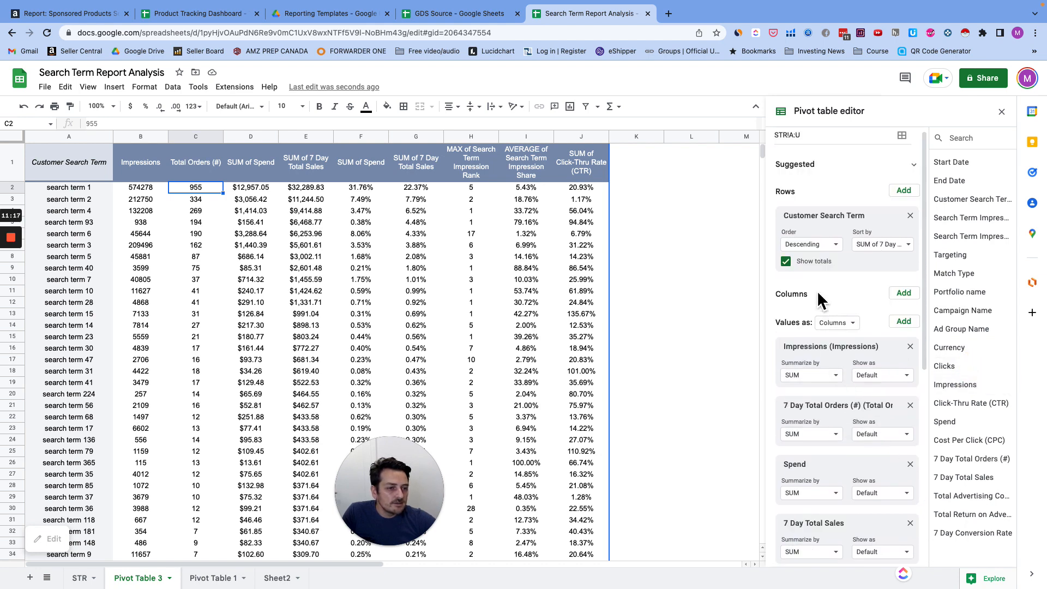
{"action": "left_click_drag", "start_coordinate": [940, 406], "coordinate": [843, 463]}
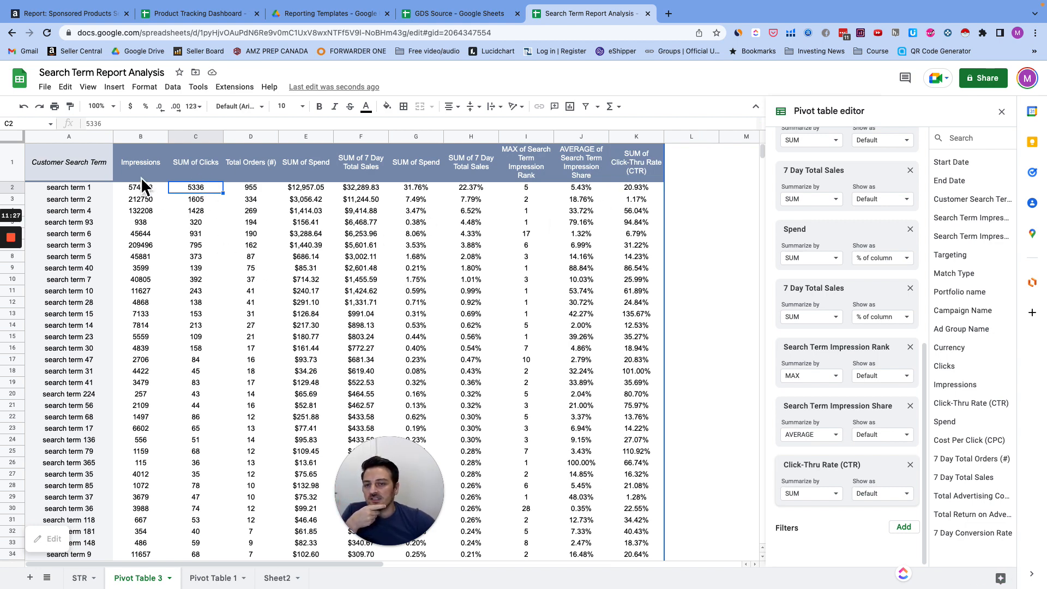
Add a calculated field to the pivot table values with the formula =Clicks/Impressions.
{"action": "scroll", "coordinate": [867, 295], "scroll_direction": "up", "scroll_amount": 5}
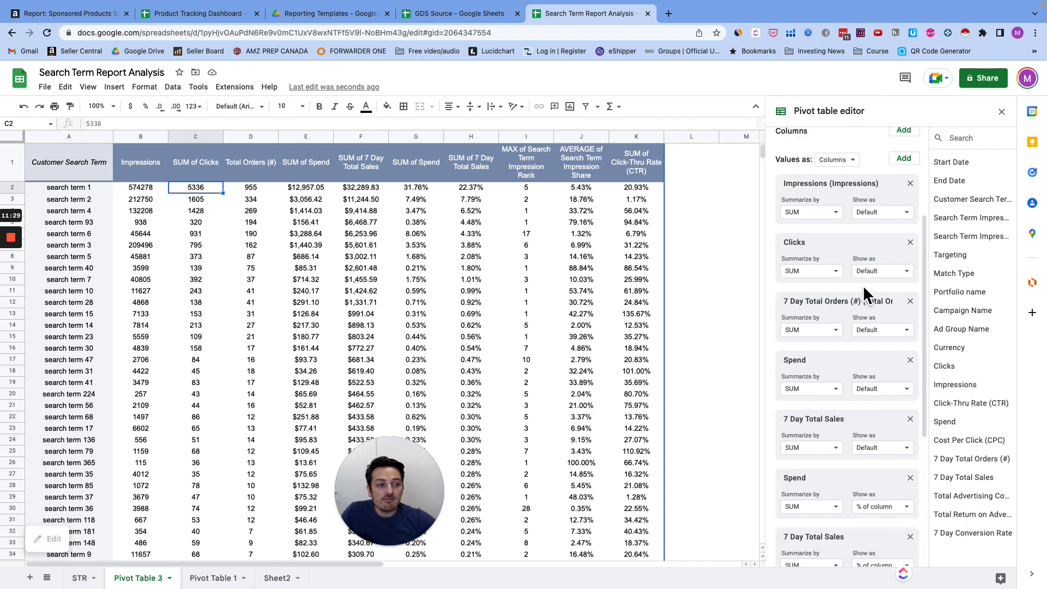
{"action": "scroll", "coordinate": [867, 297], "scroll_direction": "up", "scroll_amount": 1}
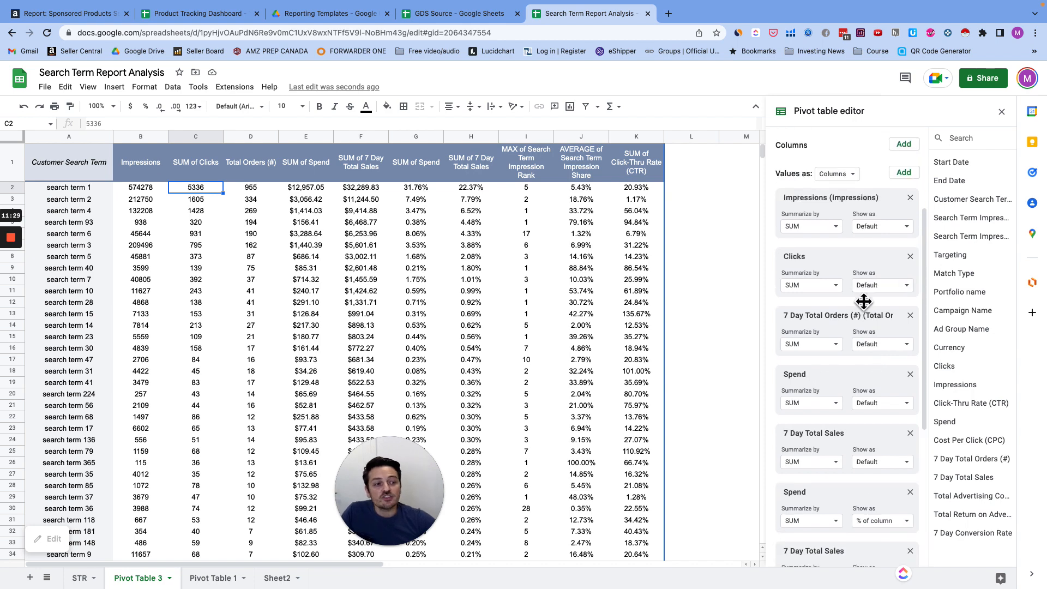
{"action": "left_click", "coordinate": [906, 173]}
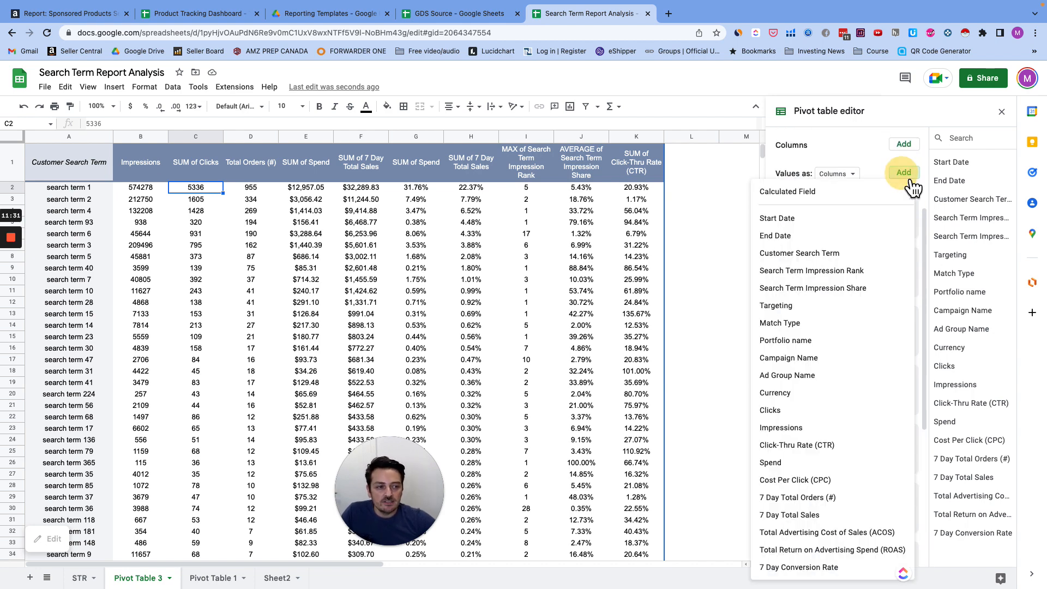
{"action": "left_click", "coordinate": [829, 196]}
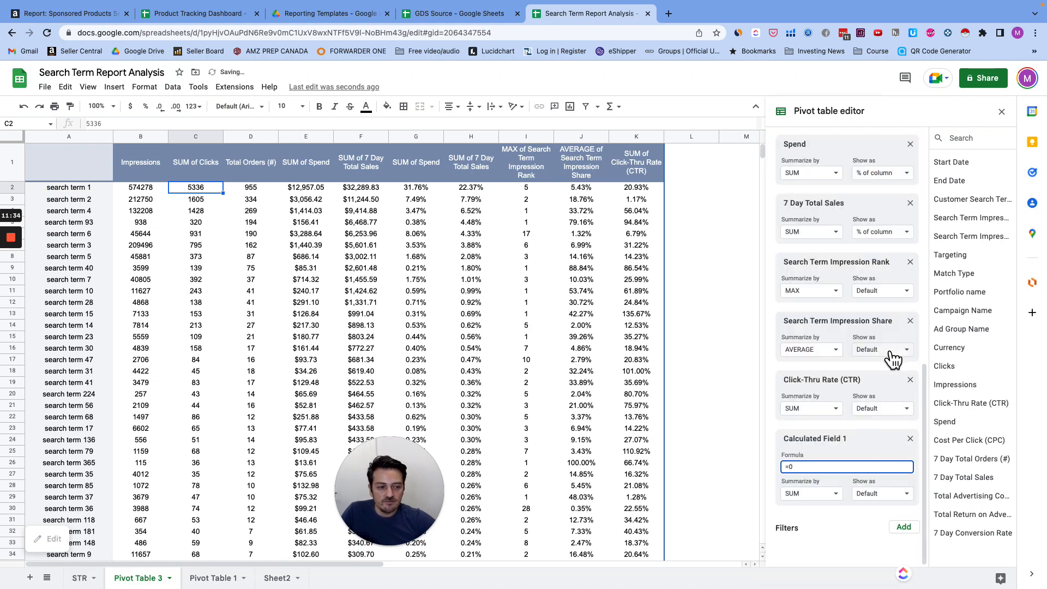
{"action": "key", "text": "BackSpace"}
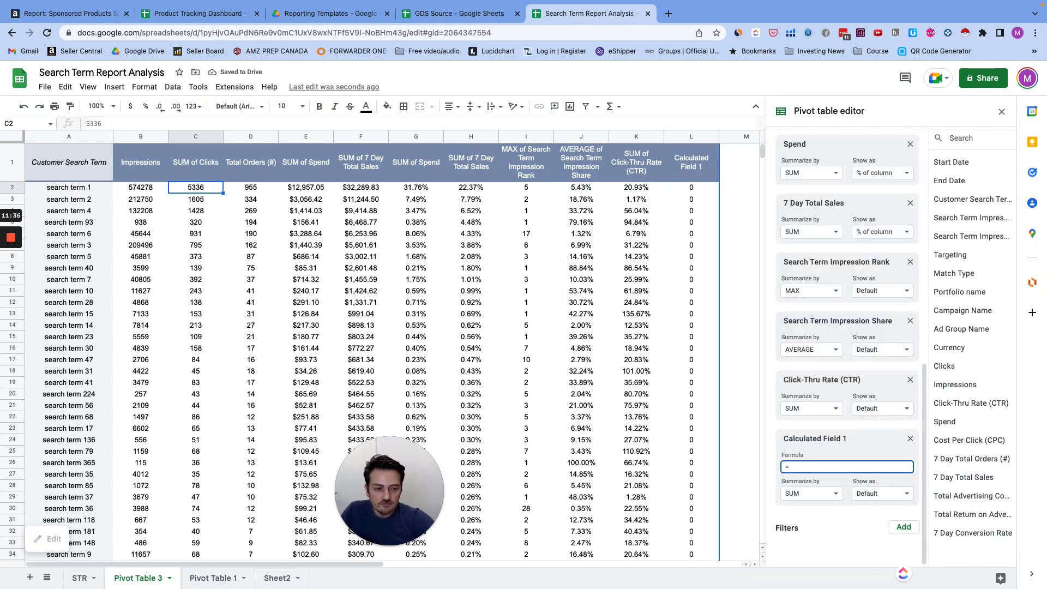
{"action": "type", "text": "Clicks/Impressions"}
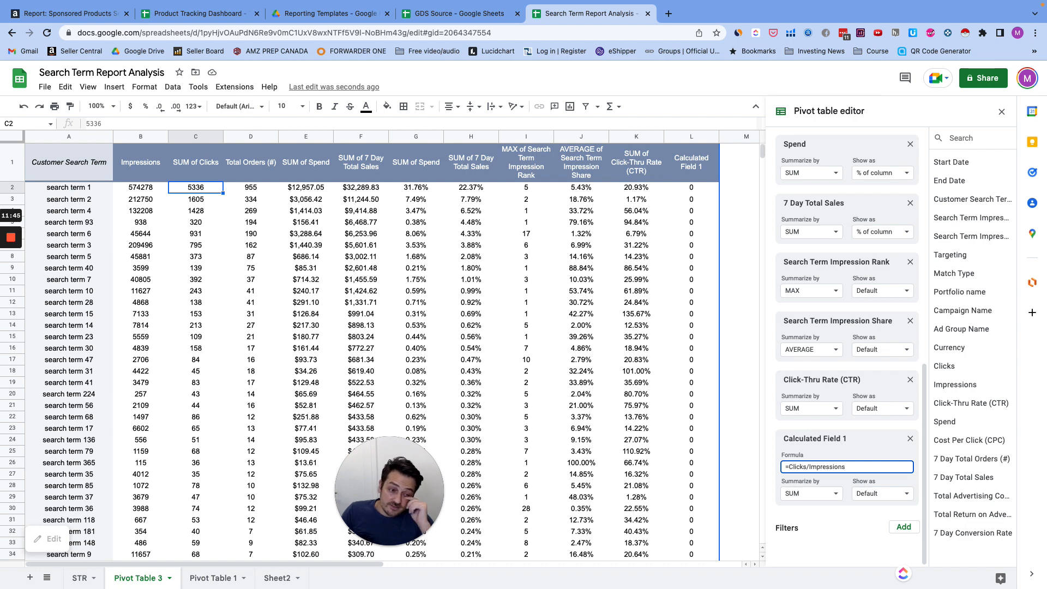
{"action": "left_click", "coordinate": [857, 478]}
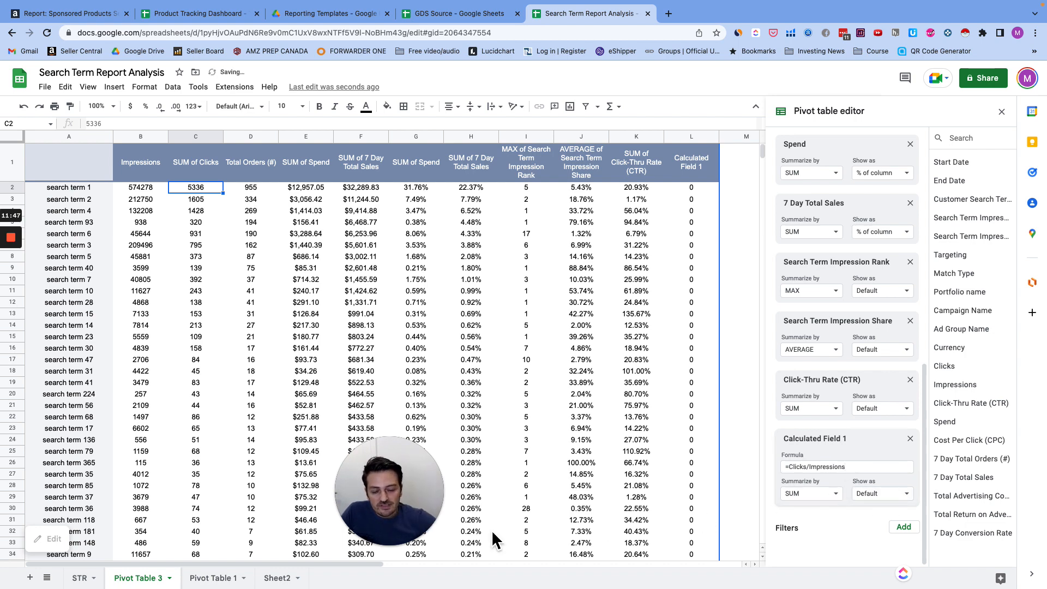
Check the exact Clicks and Impressions header names in the STR sheet against the calculated field's formula.
{"action": "left_click", "coordinate": [80, 577]}
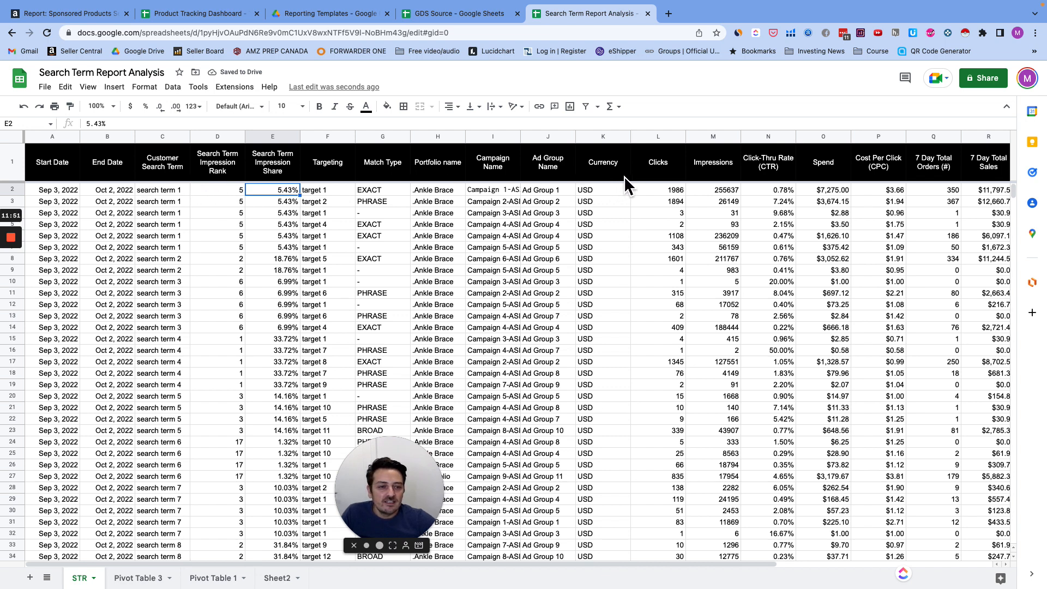
{"action": "left_click", "coordinate": [657, 167]}
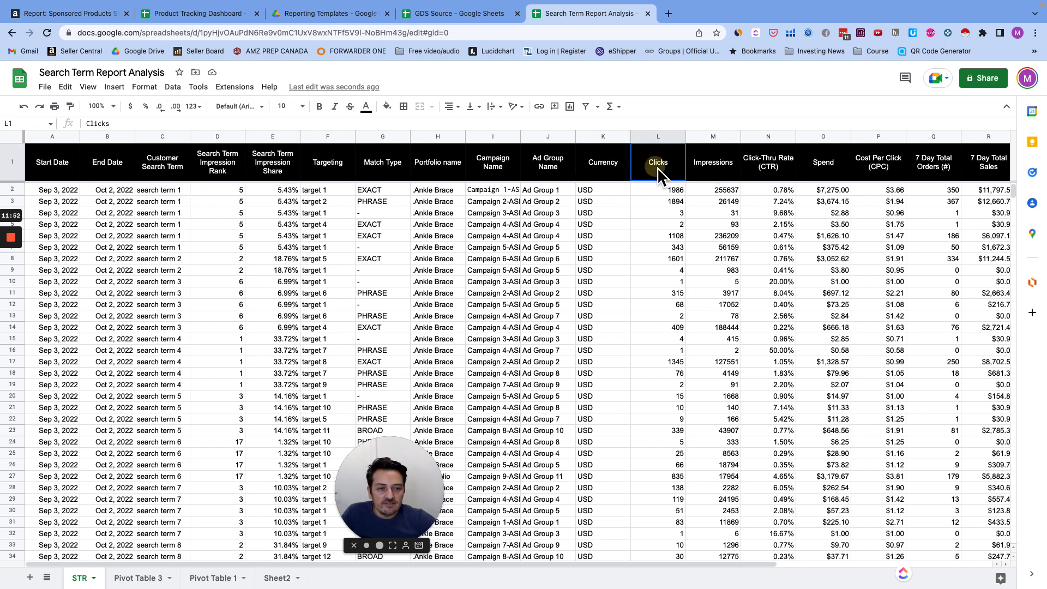
{"action": "left_click", "coordinate": [725, 168]}
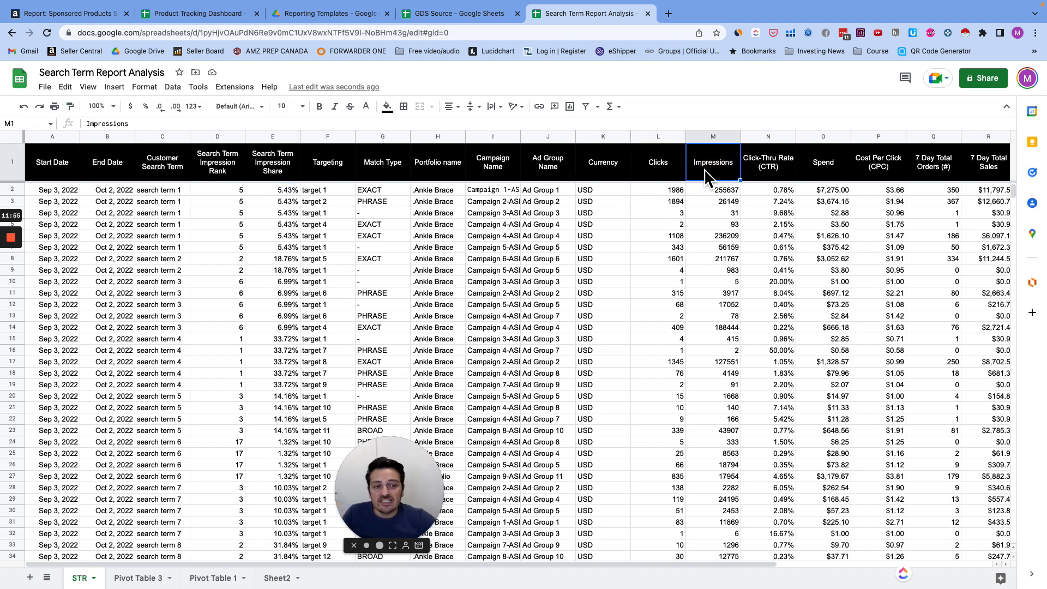
{"action": "left_click", "coordinate": [138, 577]}
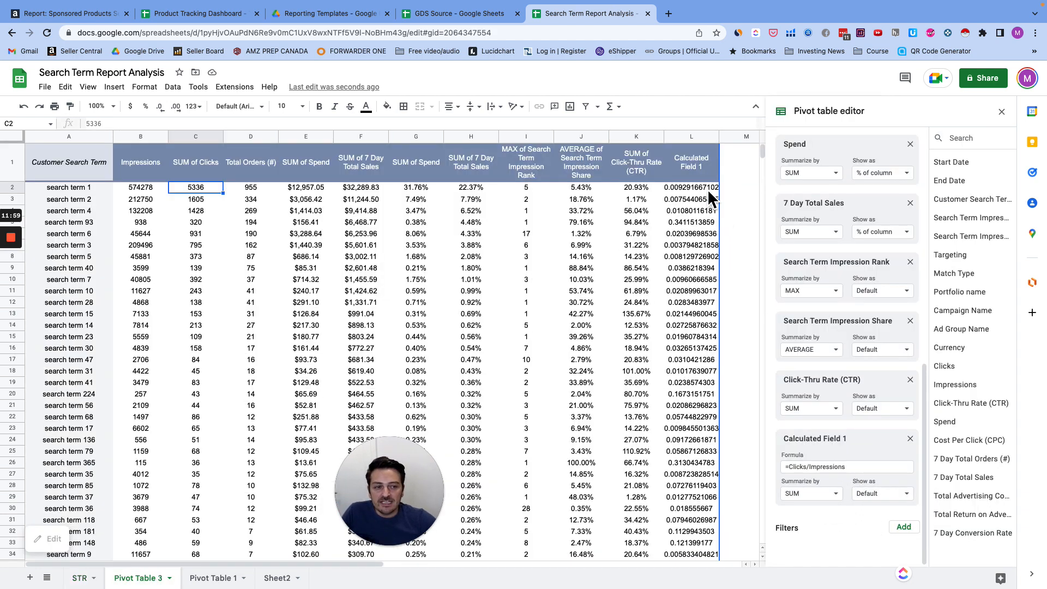
Format the calculated click-through column L as percentages and rename its header to CTR.
{"action": "left_click", "coordinate": [700, 137]}
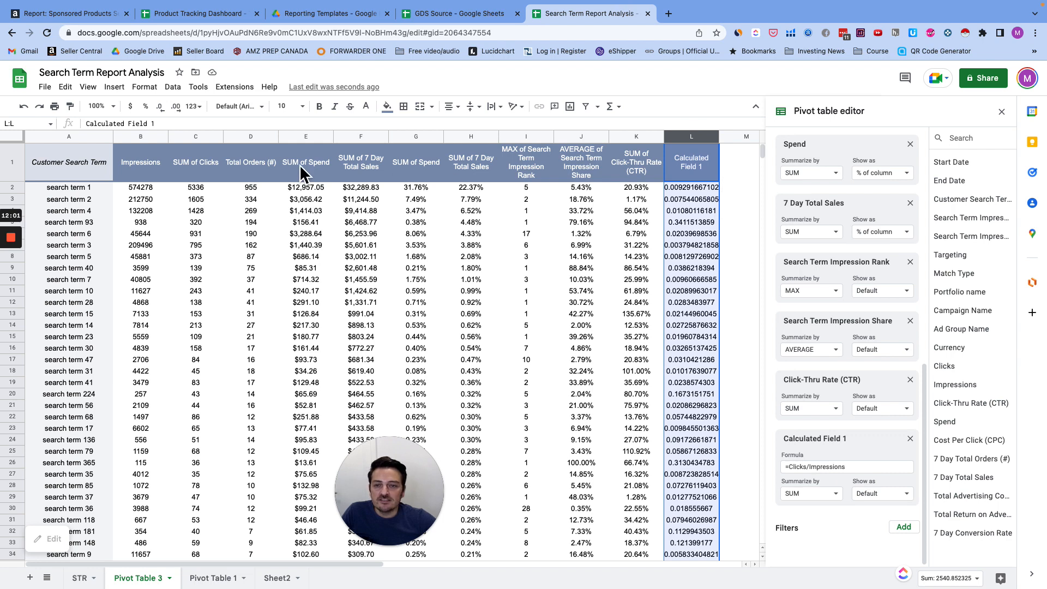
{"action": "left_click", "coordinate": [153, 111]}
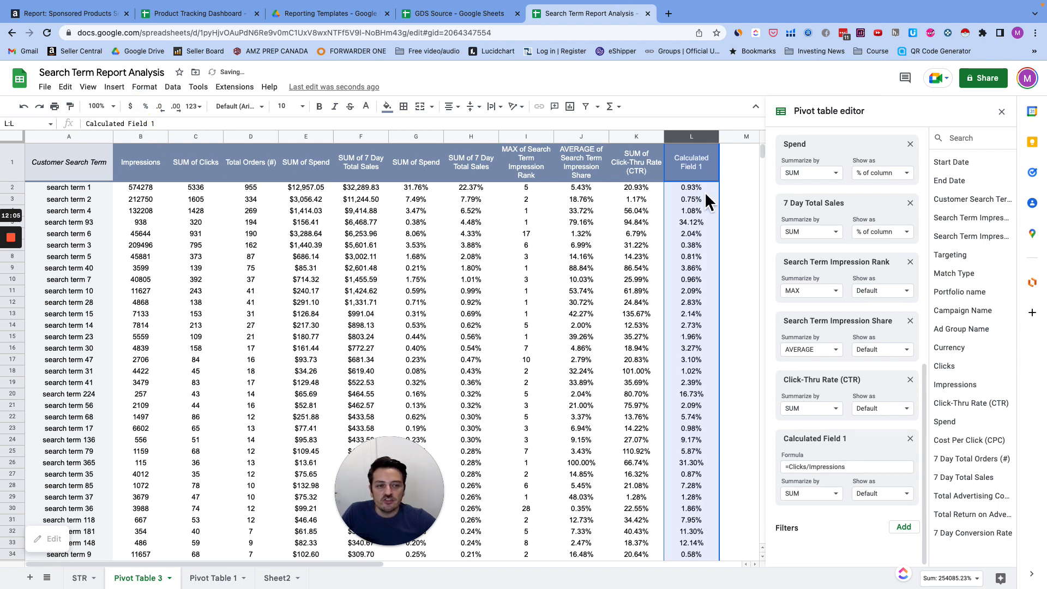
{"action": "left_click", "coordinate": [692, 168]}
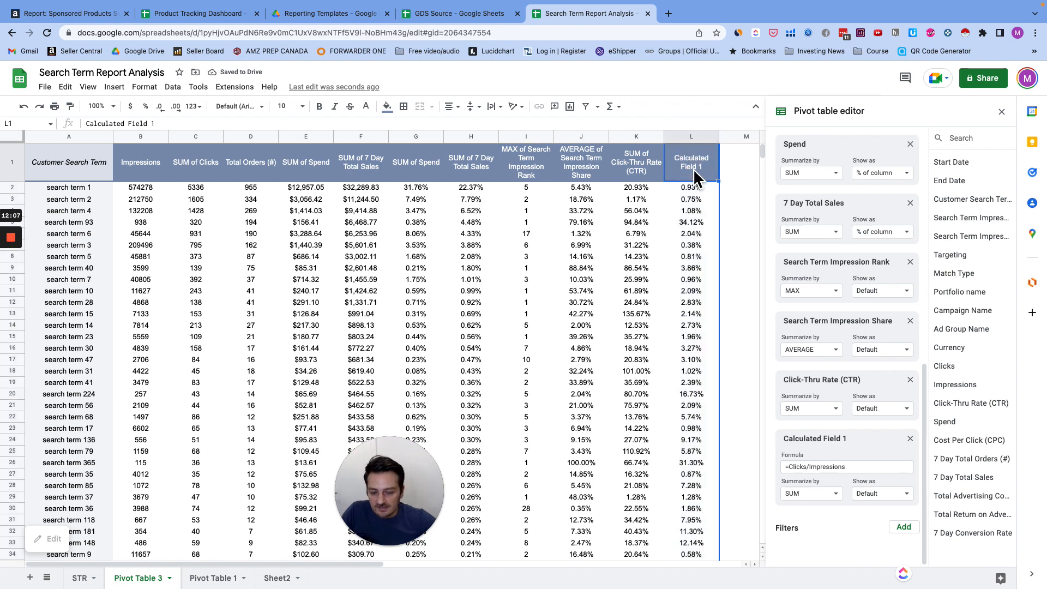
{"action": "type", "text": "CTR"}
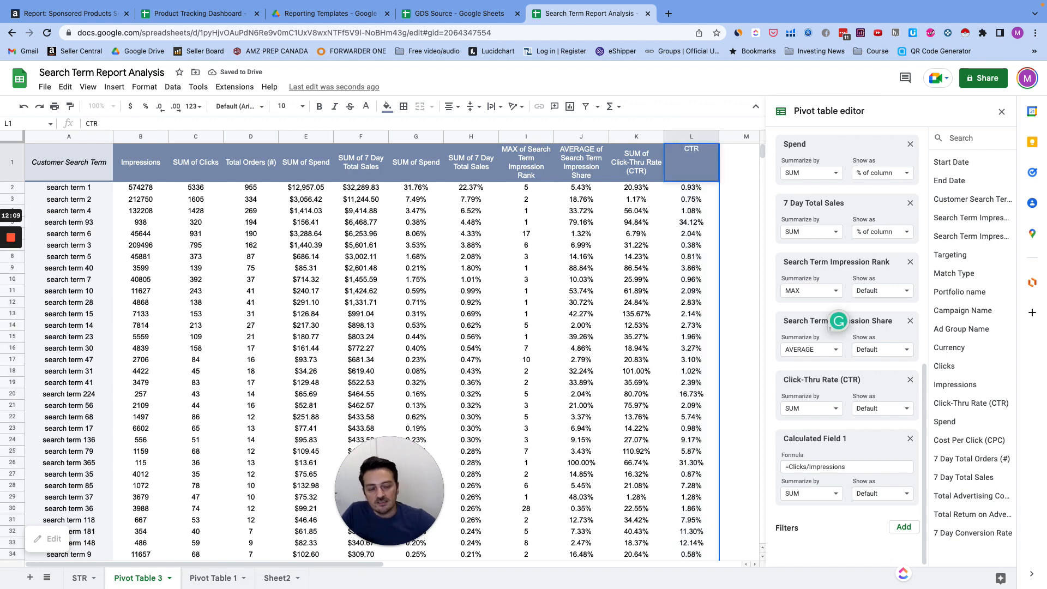
{"action": "key", "text": "Return"}
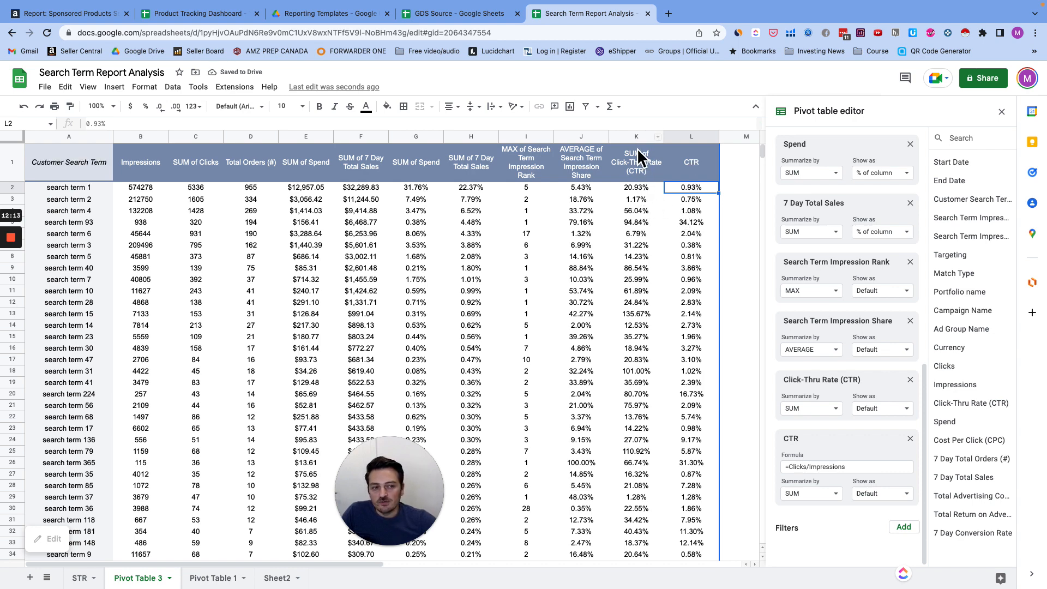
Try summarizing the Click-Thru Rate (CTR) value by AVERAGE and by MEDIAN.
{"action": "left_click", "coordinate": [826, 412]}
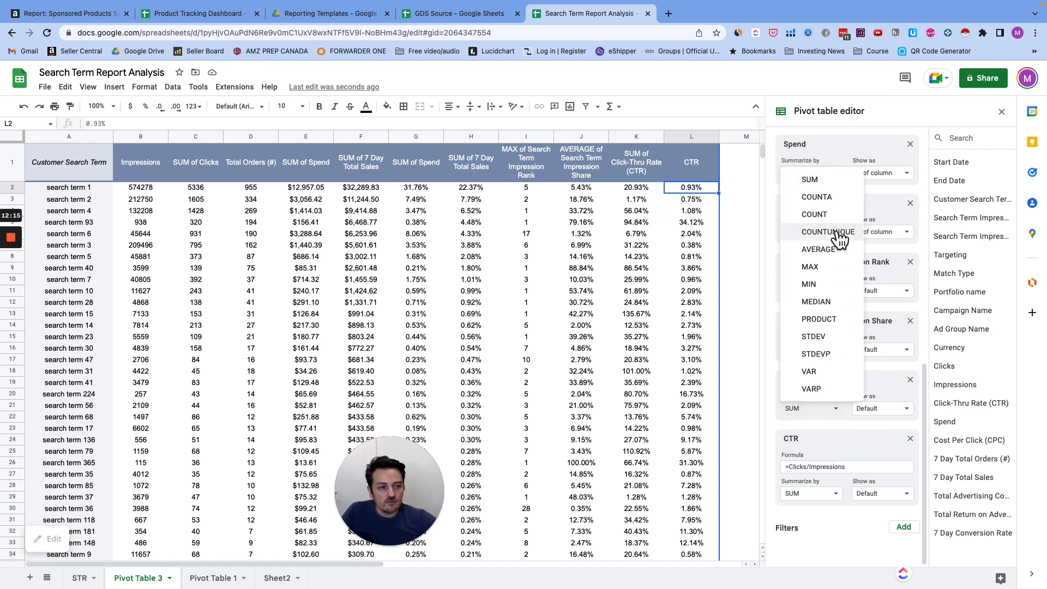
{"action": "left_click", "coordinate": [818, 249]}
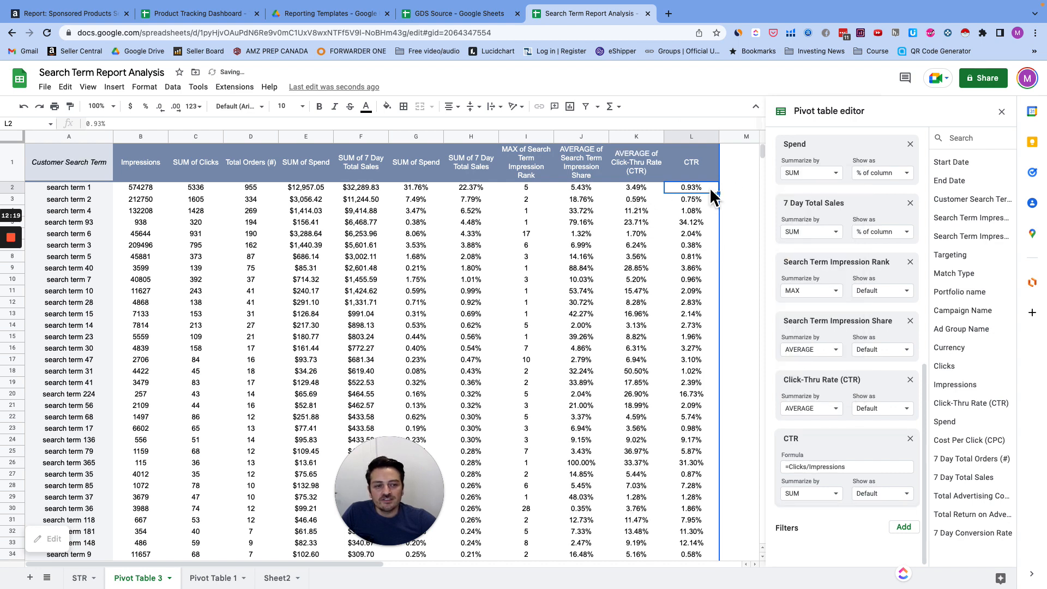
{"action": "left_click", "coordinate": [821, 412]}
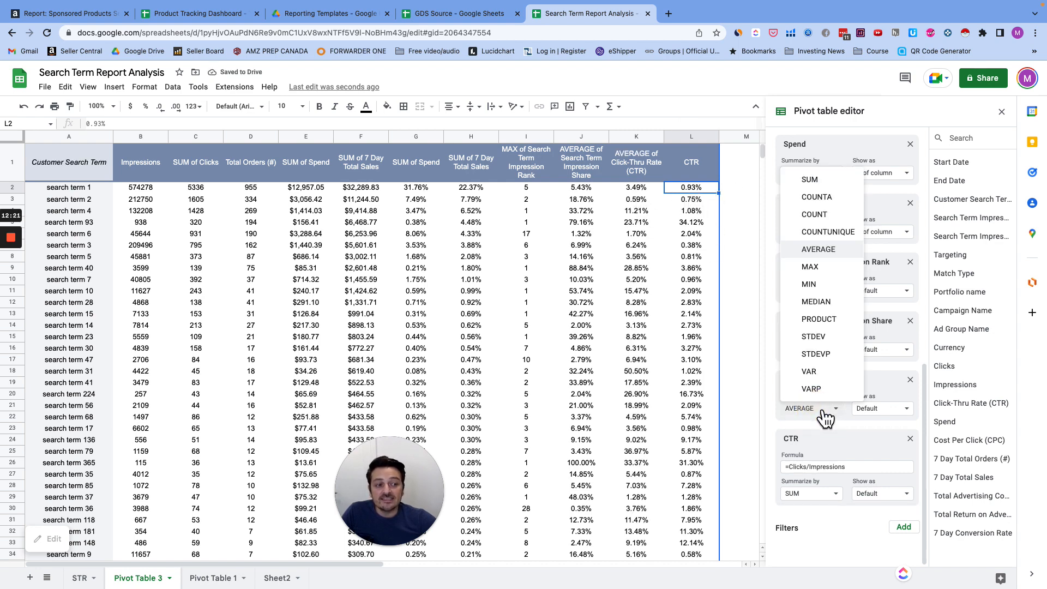
{"action": "left_click", "coordinate": [829, 301]}
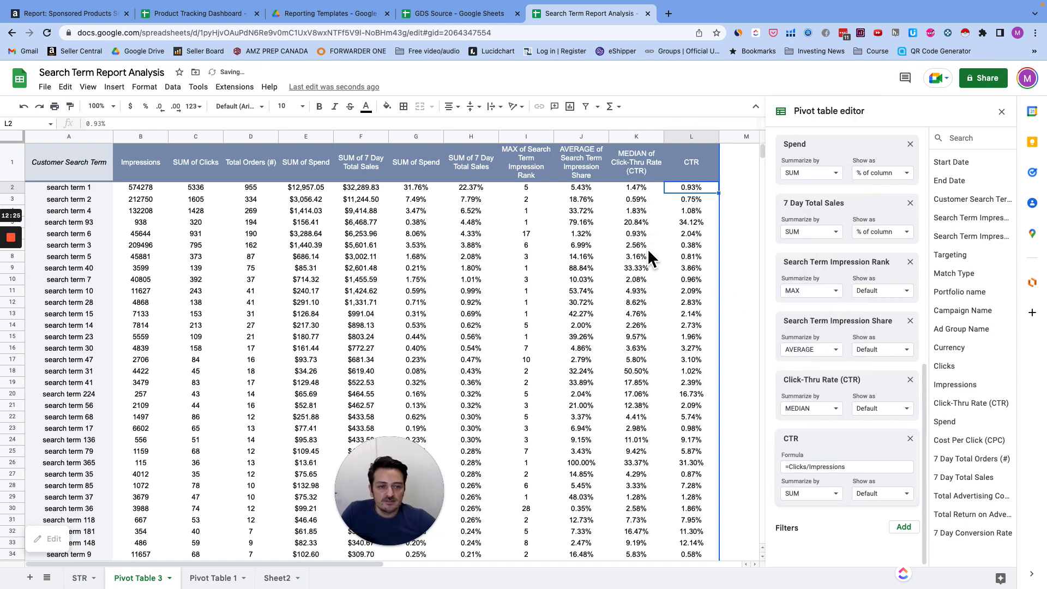
Remove the Click-Thru Rate (CTR) value from the pivot table and format the shifted calculated CTR column K as percentages.
{"action": "left_click", "coordinate": [910, 379]}
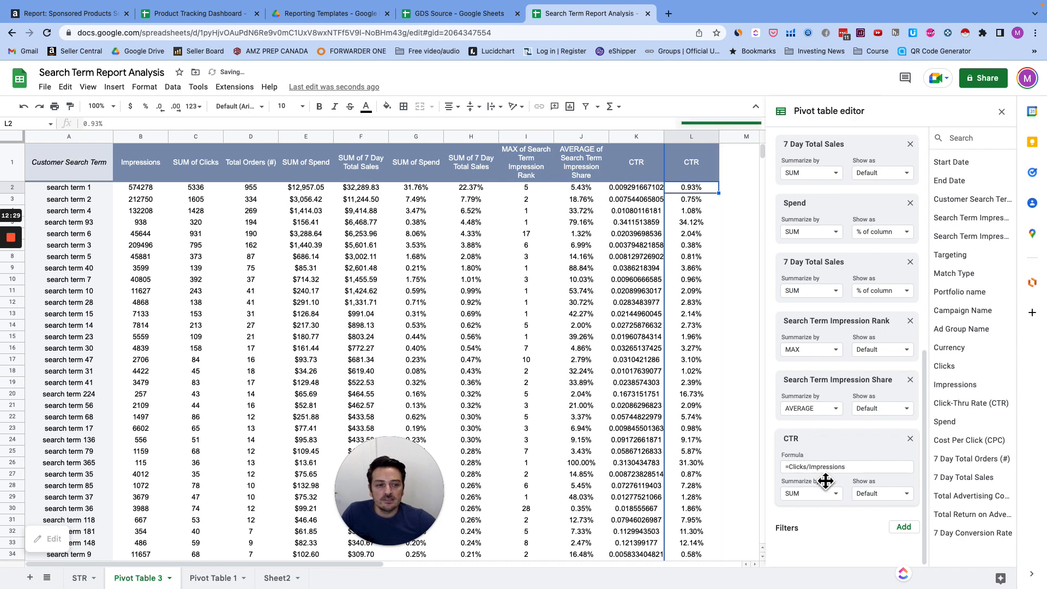
{"action": "left_click", "coordinate": [637, 137]}
{"action": "left_click", "coordinate": [145, 106]}
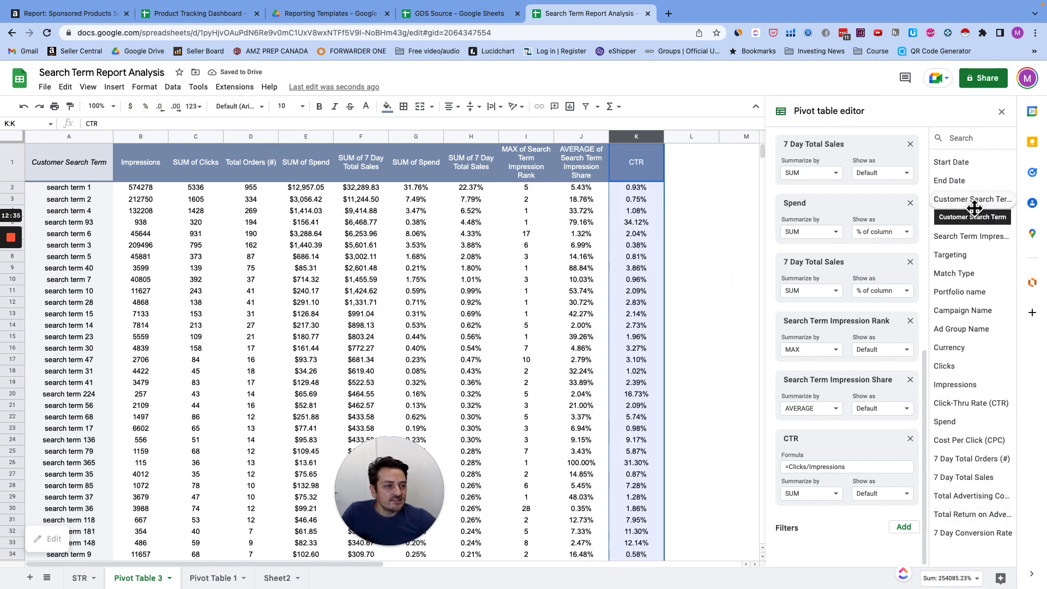
Add another calculated field to the pivot table values and reduce its default formula to the equals sign.
{"action": "scroll", "coordinate": [887, 239], "scroll_direction": "up", "scroll_amount": 5}
{"action": "scroll", "coordinate": [887, 239], "scroll_direction": "up", "scroll_amount": 2}
{"action": "left_click", "coordinate": [903, 172]}
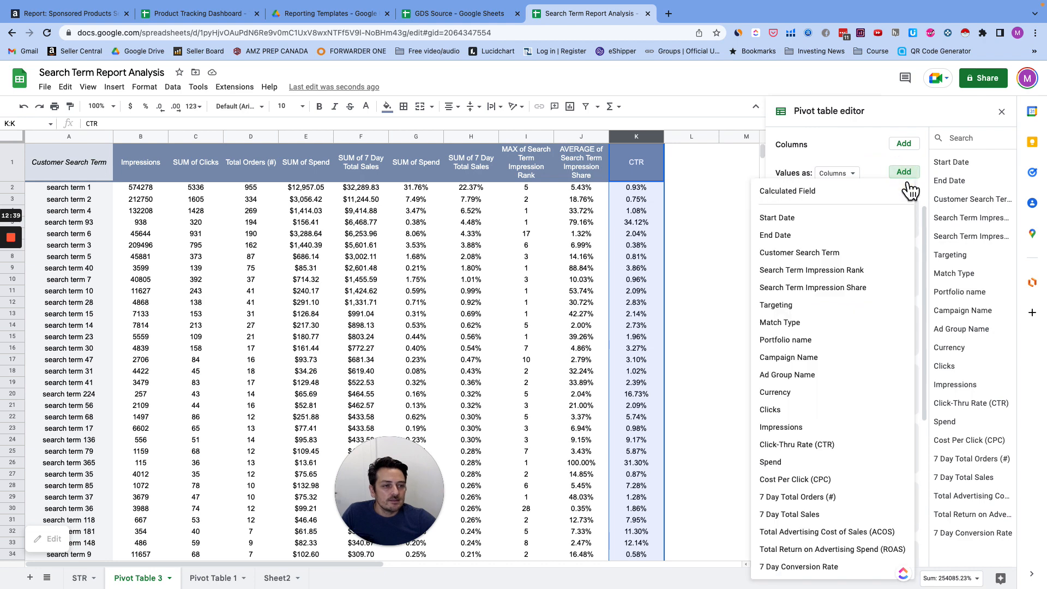
{"action": "left_click", "coordinate": [787, 195]}
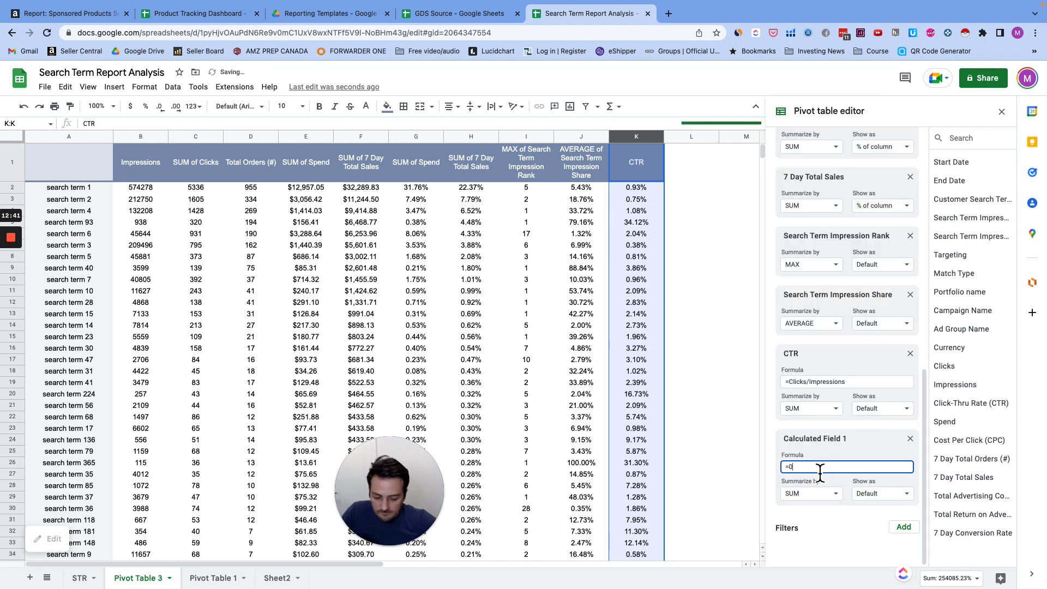
{"action": "key", "text": "BackSpace"}
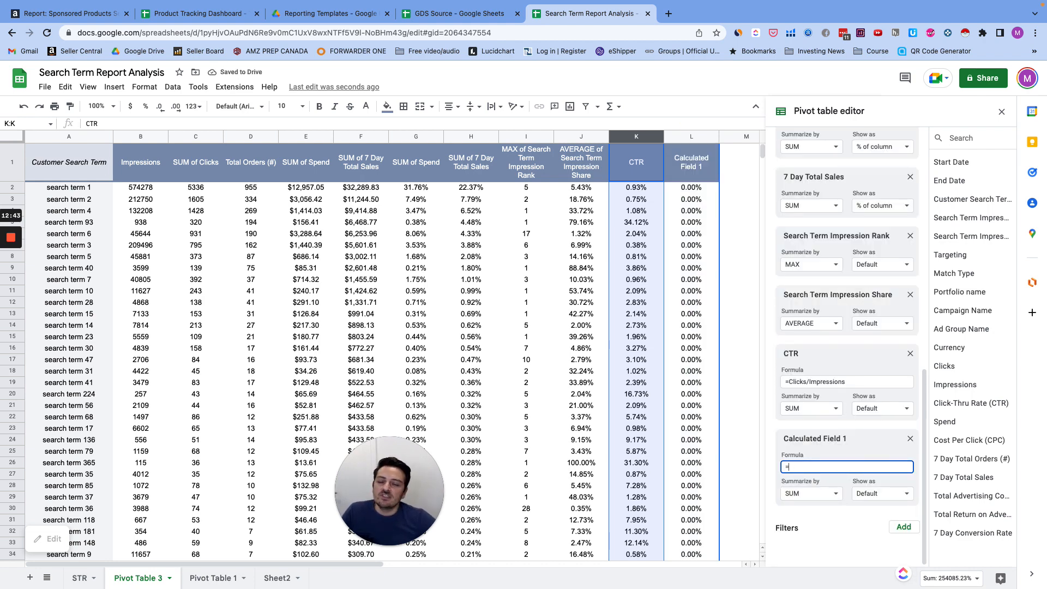
{"action": "key", "text": "Return"}
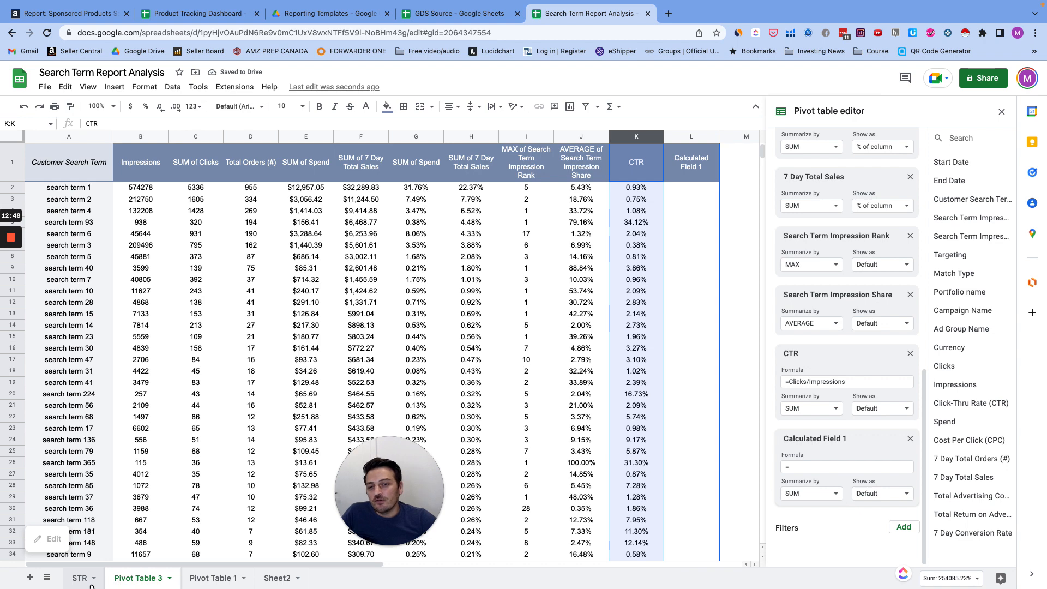
Copy the 7 Day Total Orders (#) header text from the STR sheet into the new calculated field's formula.
{"action": "left_click", "coordinate": [81, 579]}
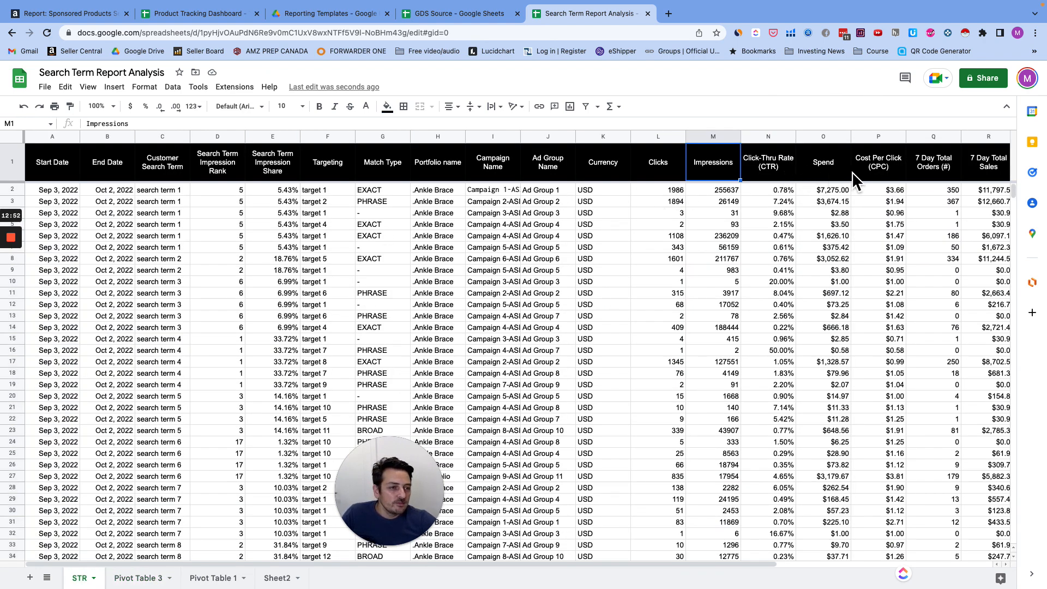
{"action": "left_click", "coordinate": [921, 170]}
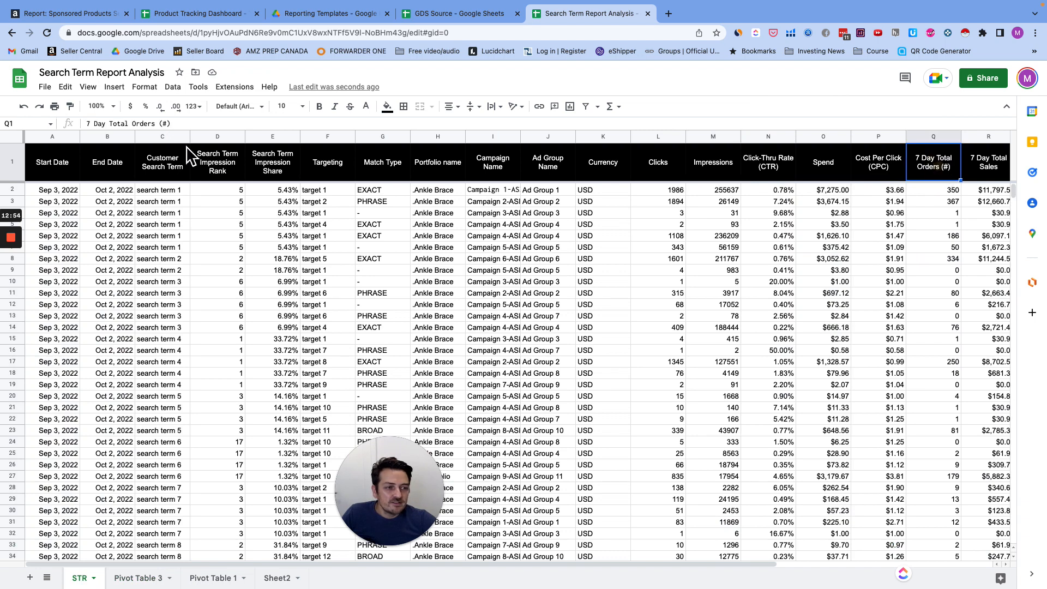
{"action": "left_click", "coordinate": [123, 125]}
{"action": "triple_click", "coordinate": [123, 125]}
{"action": "key", "text": "ctrl+c"}
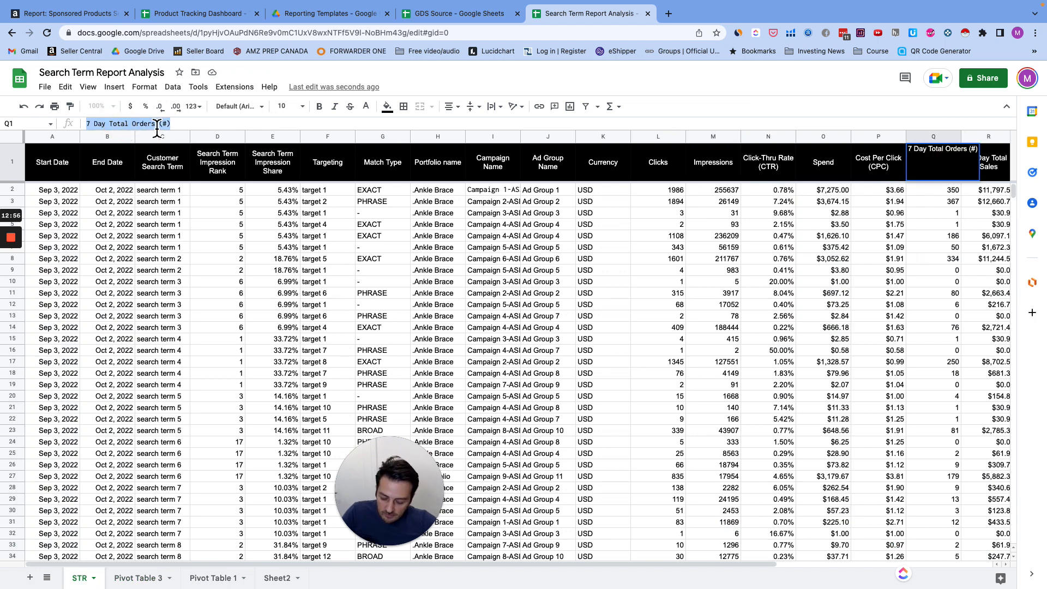
{"action": "left_click", "coordinate": [139, 578]}
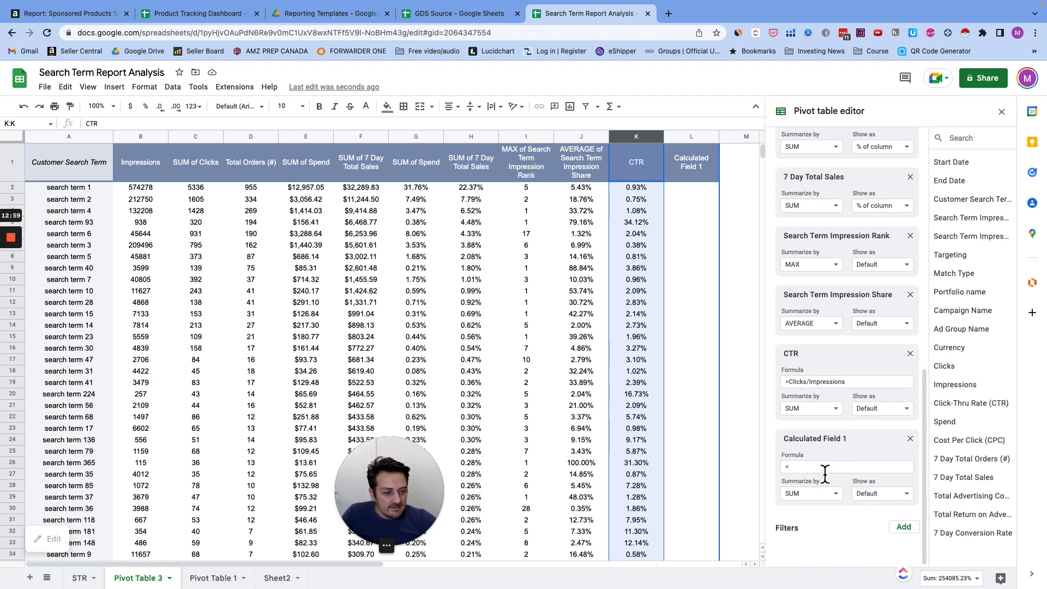
{"action": "left_click", "coordinate": [825, 468]}
{"action": "key", "text": "ctrl+v"}
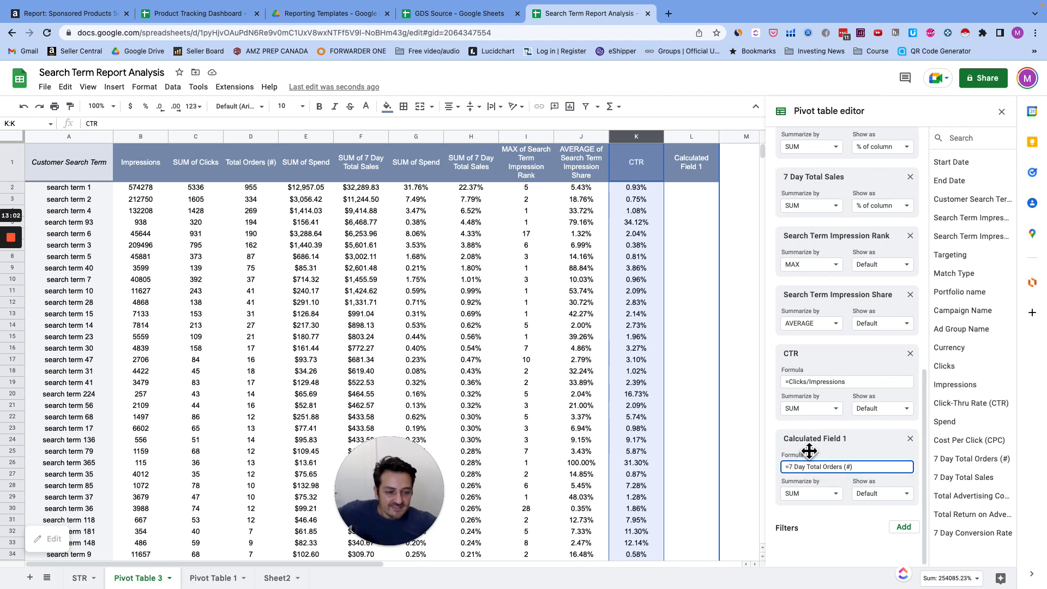
{"action": "left_click", "coordinate": [829, 417]}
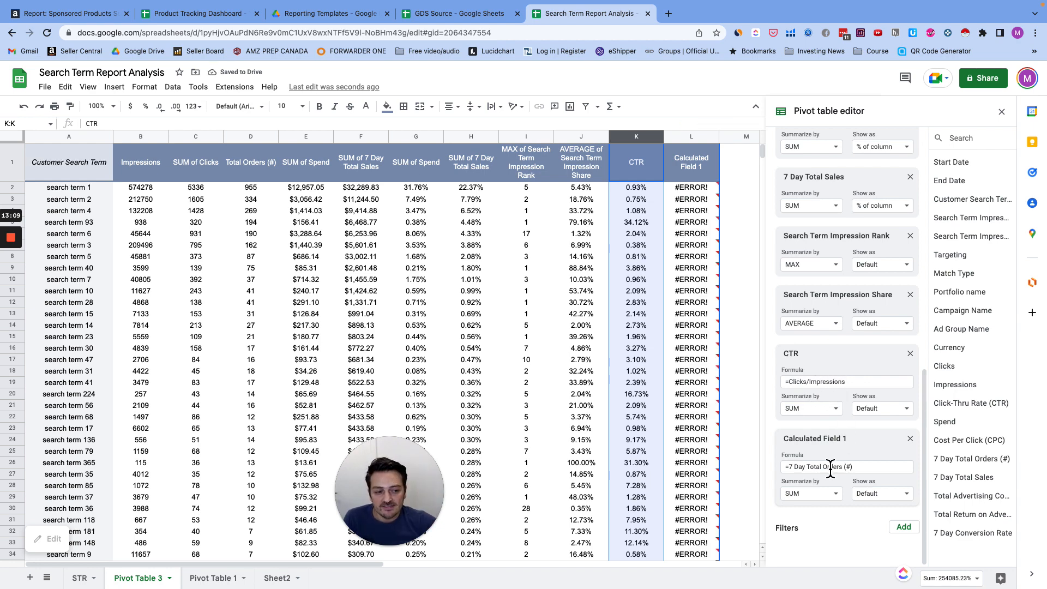
Enclose the header name in single quotes so the formula reads ='7 Day Total Orders (#)'.
{"action": "left_click", "coordinate": [791, 470]}
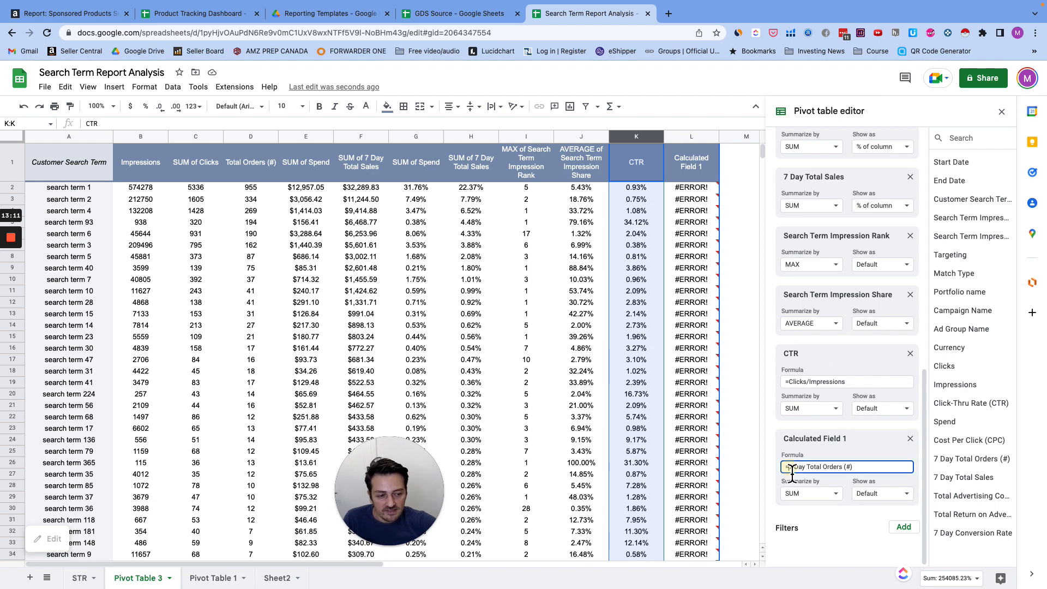
{"action": "type", "text": "'"}
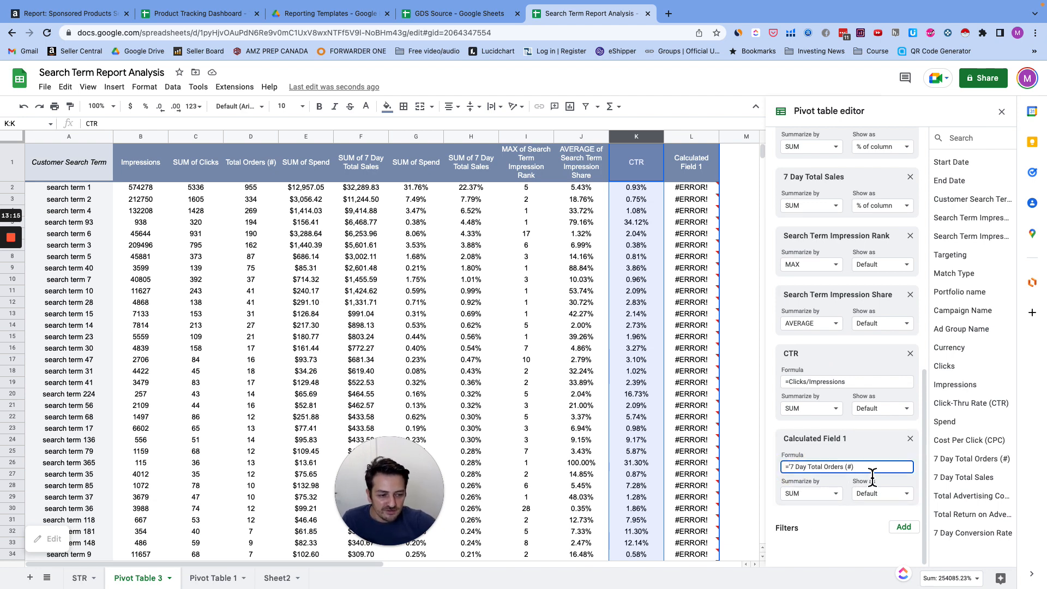
{"action": "key", "text": "Return"}
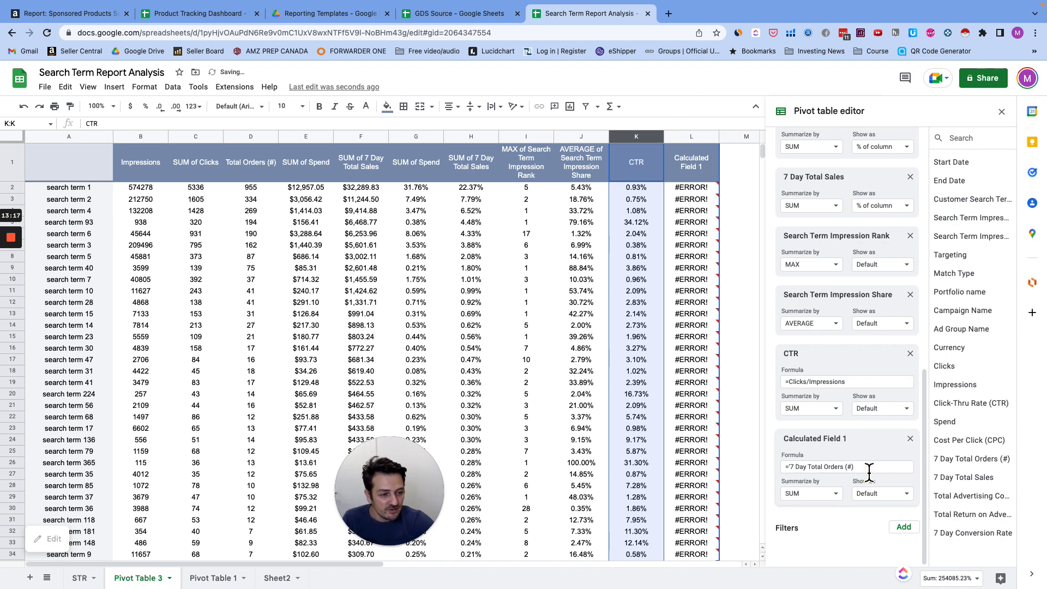
{"action": "left_click", "coordinate": [869, 468]}
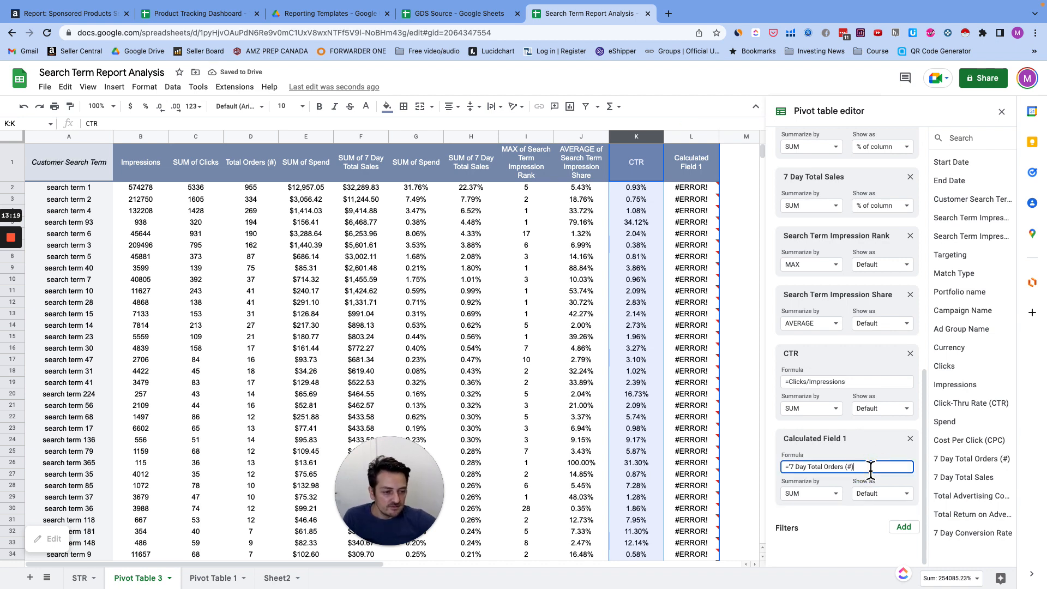
{"action": "type", "text": "'"}
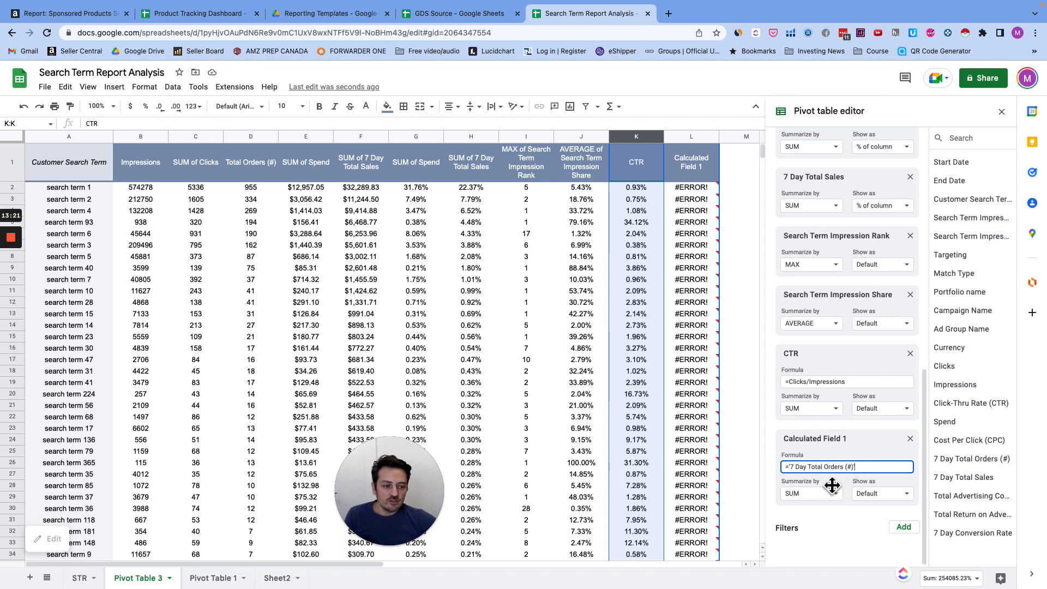
{"action": "left_click", "coordinate": [851, 516]}
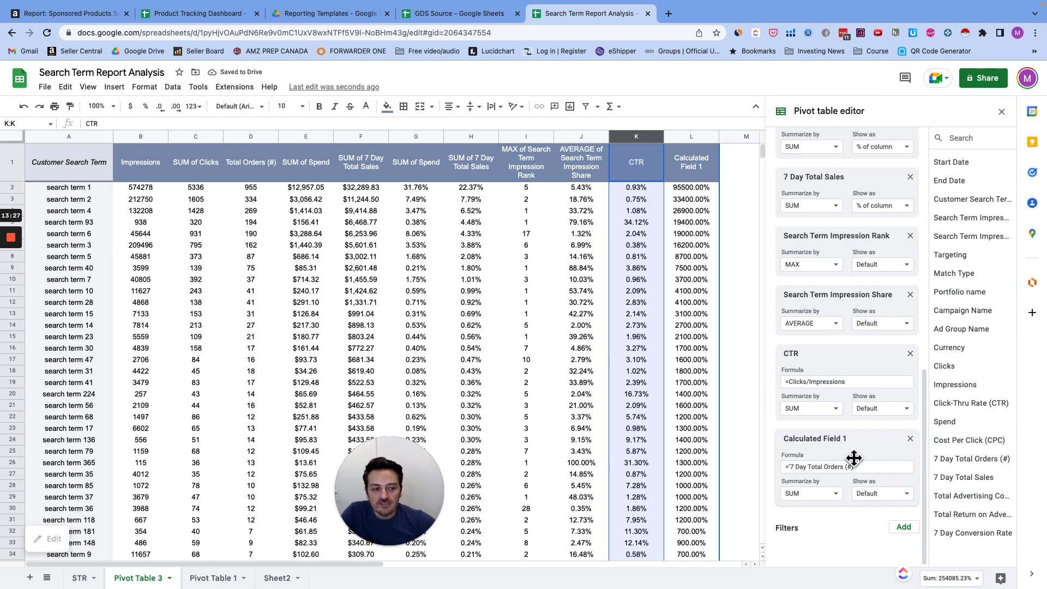
Complete the formula as ='7 Day Total Orders (#)'/Clicks and rename the calculated field's header to CVR.
{"action": "left_click", "coordinate": [879, 467]}
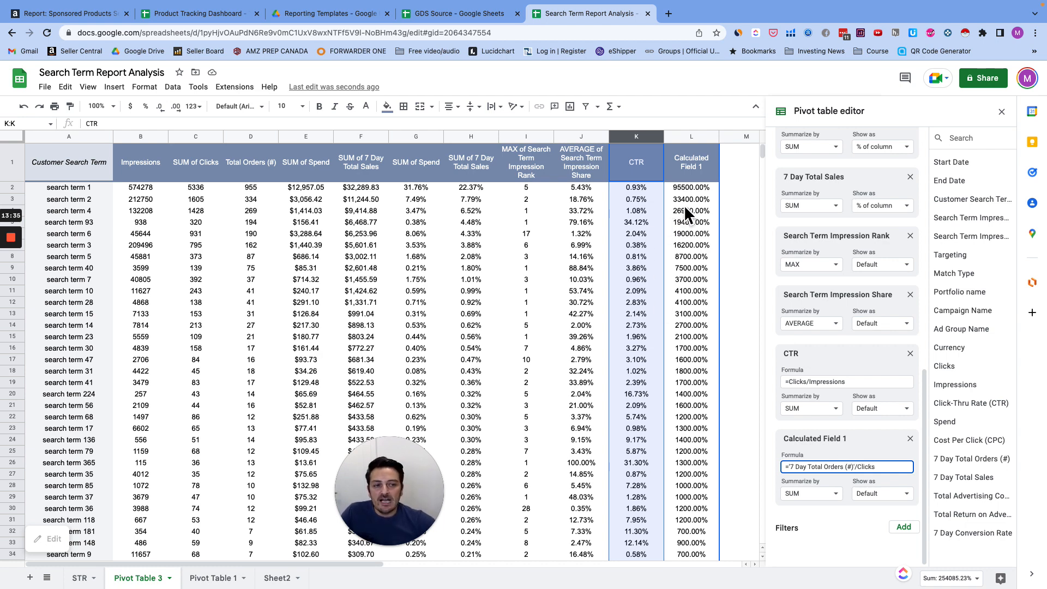
{"action": "key", "text": "Return"}
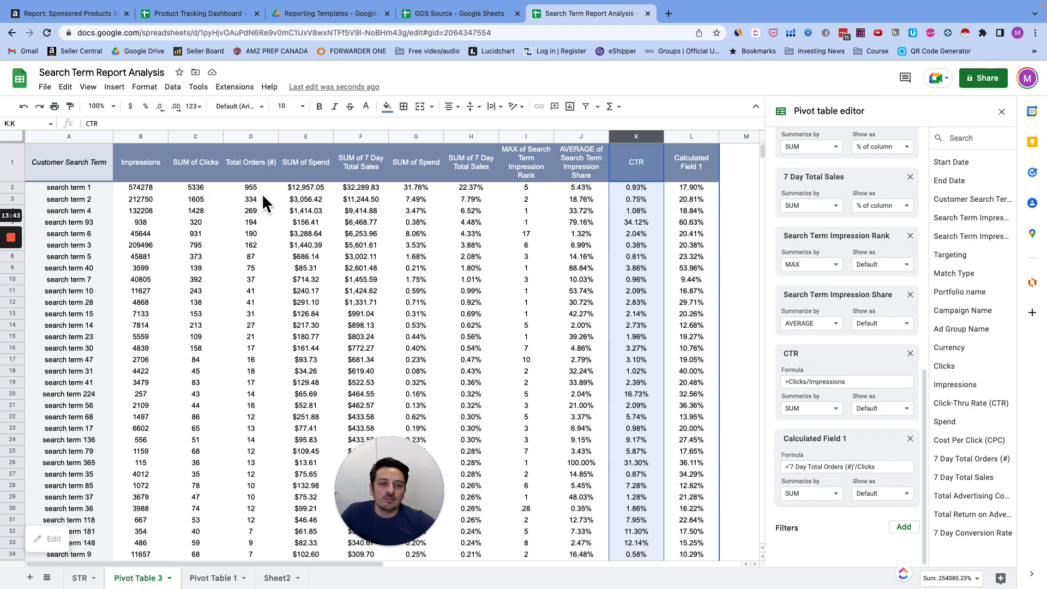
{"action": "left_click", "coordinate": [690, 168]}
{"action": "type", "text": "CVR"}
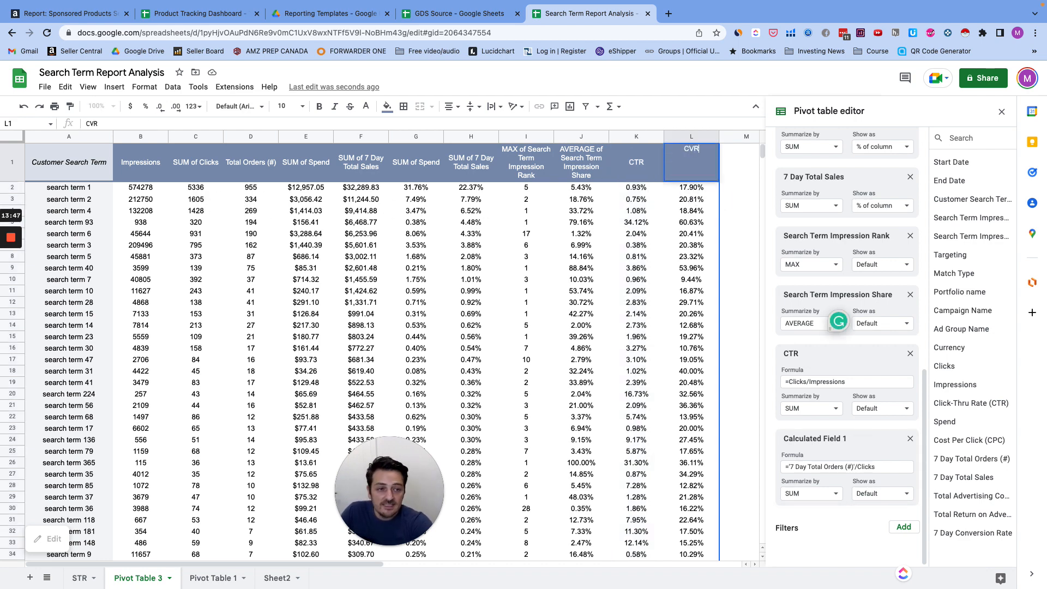
{"action": "key", "text": "Return"}
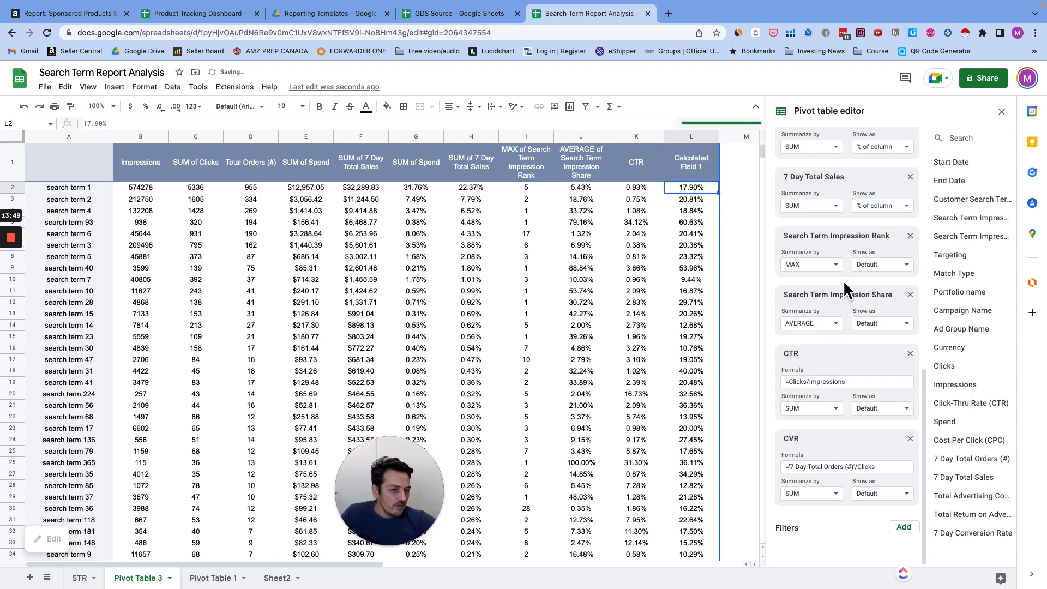
Add a calculated field to the pivot table values with the formula =Spend/Clicks.
{"action": "left_click", "coordinate": [905, 155]}
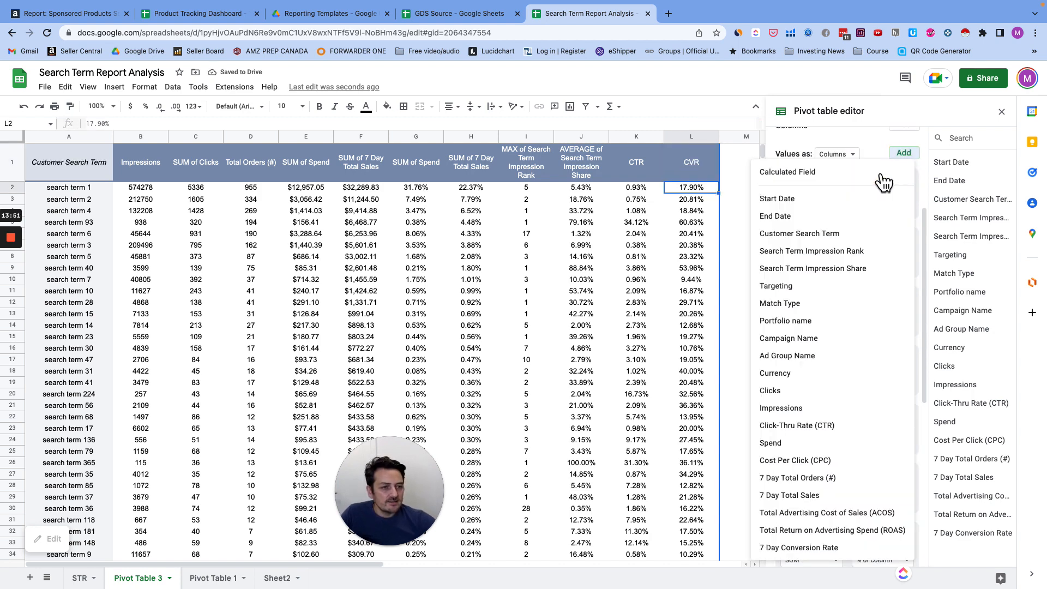
{"action": "left_click", "coordinate": [836, 186]}
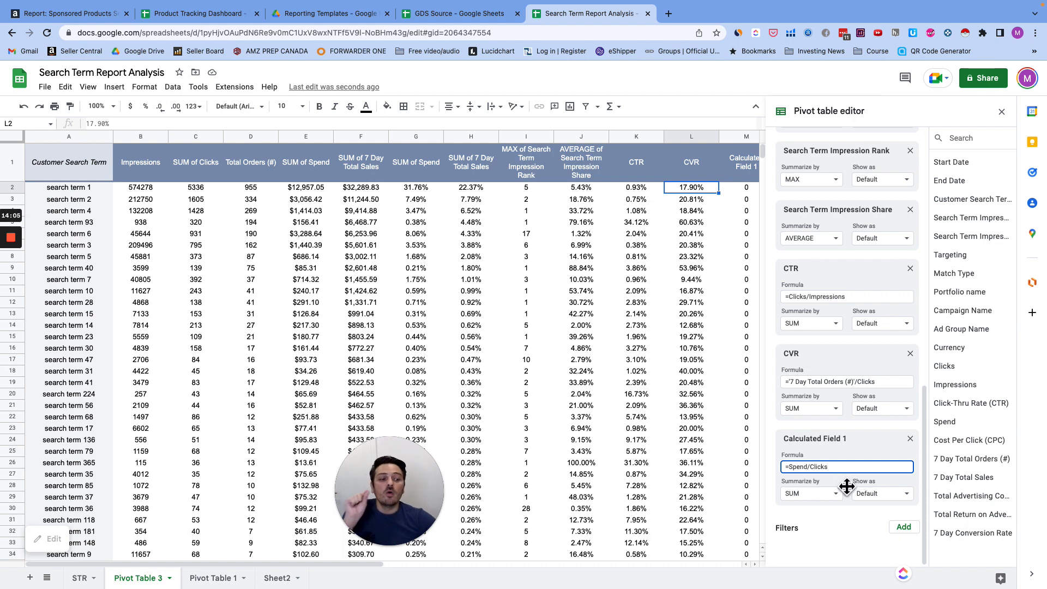
{"action": "left_click", "coordinate": [864, 484]}
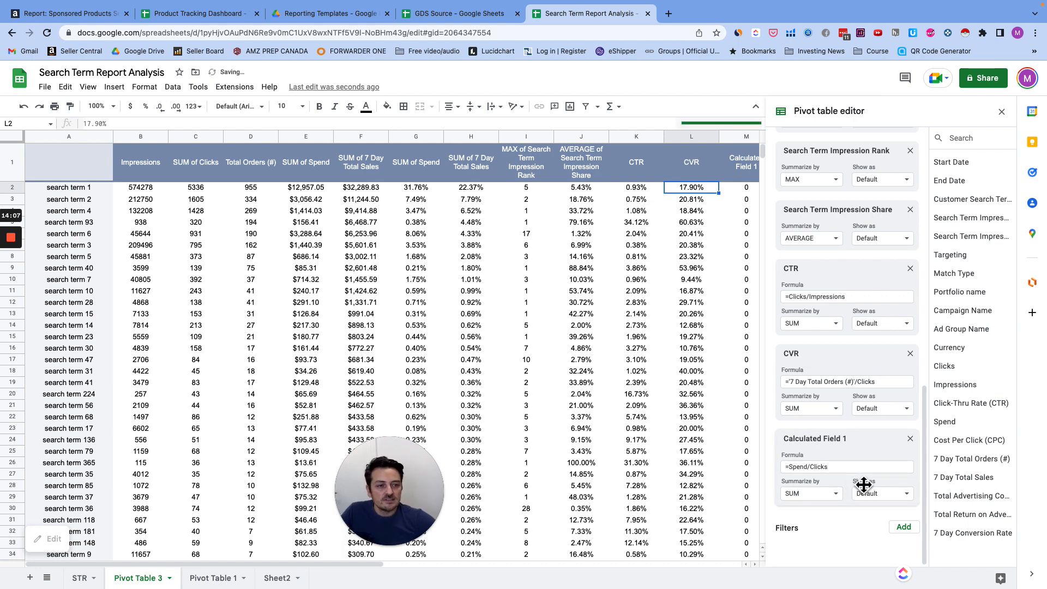
Rename the Spend/Clicks calculated field's header to CPC and add another calculated field to the pivot table values.
{"action": "left_click", "coordinate": [741, 171]}
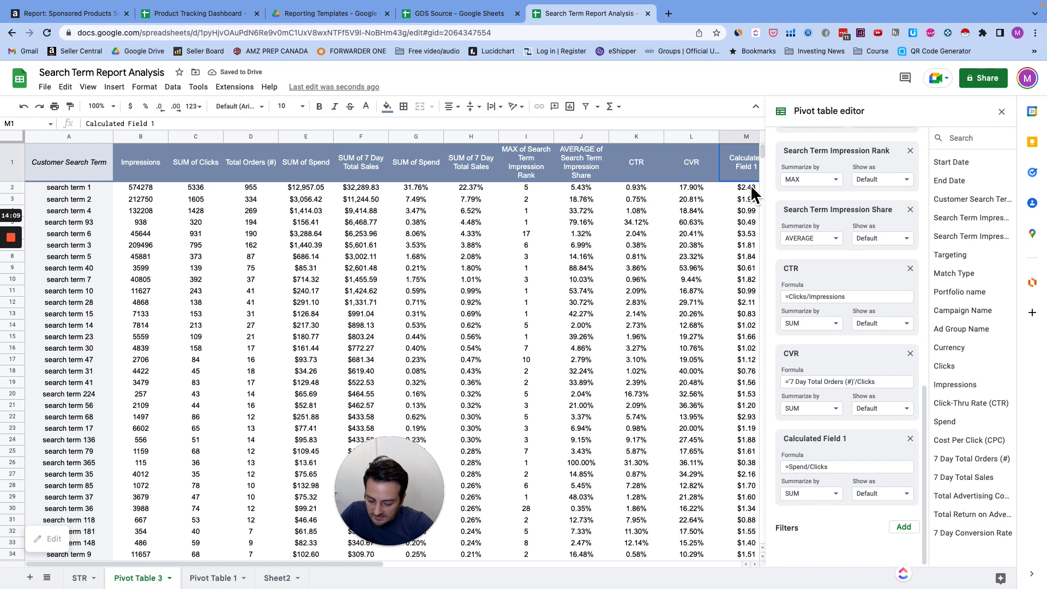
{"action": "type", "text": "CPC"}
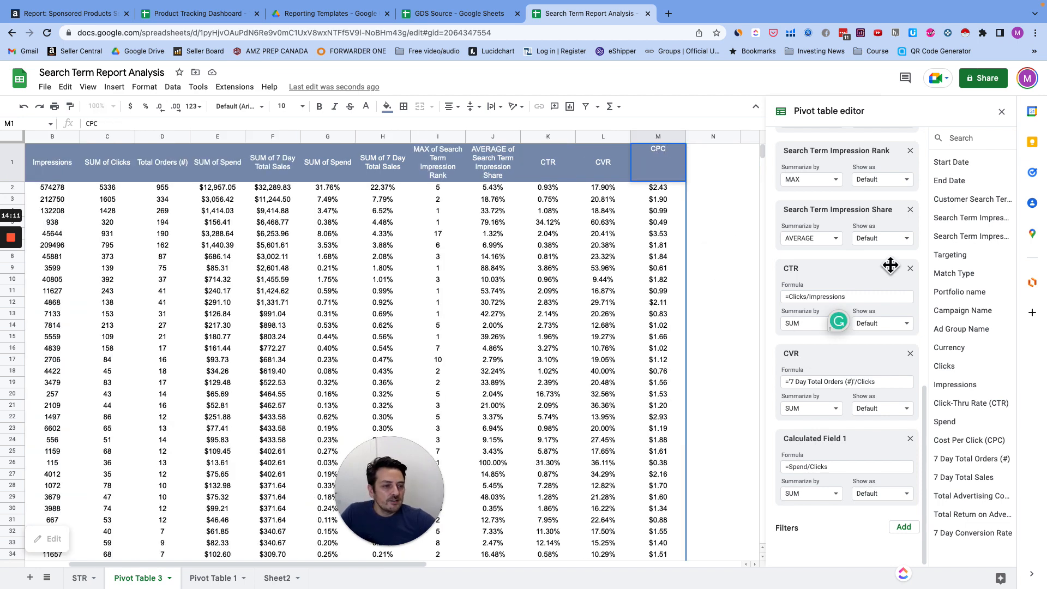
{"action": "scroll", "coordinate": [891, 269], "scroll_direction": "up", "scroll_amount": 5}
{"action": "scroll", "coordinate": [900, 223], "scroll_direction": "up", "scroll_amount": 5}
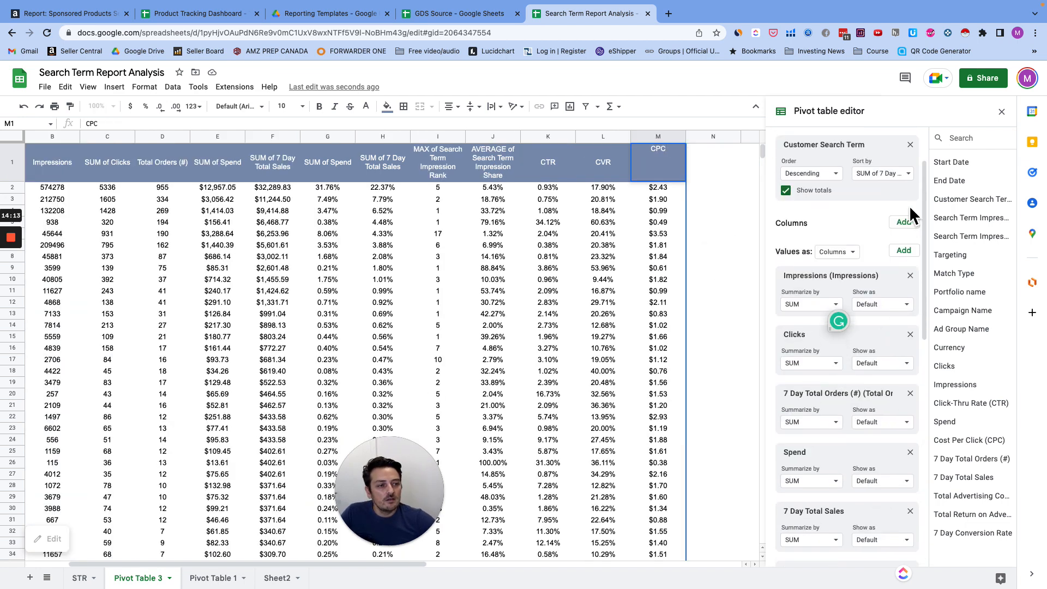
{"action": "left_click", "coordinate": [911, 253]}
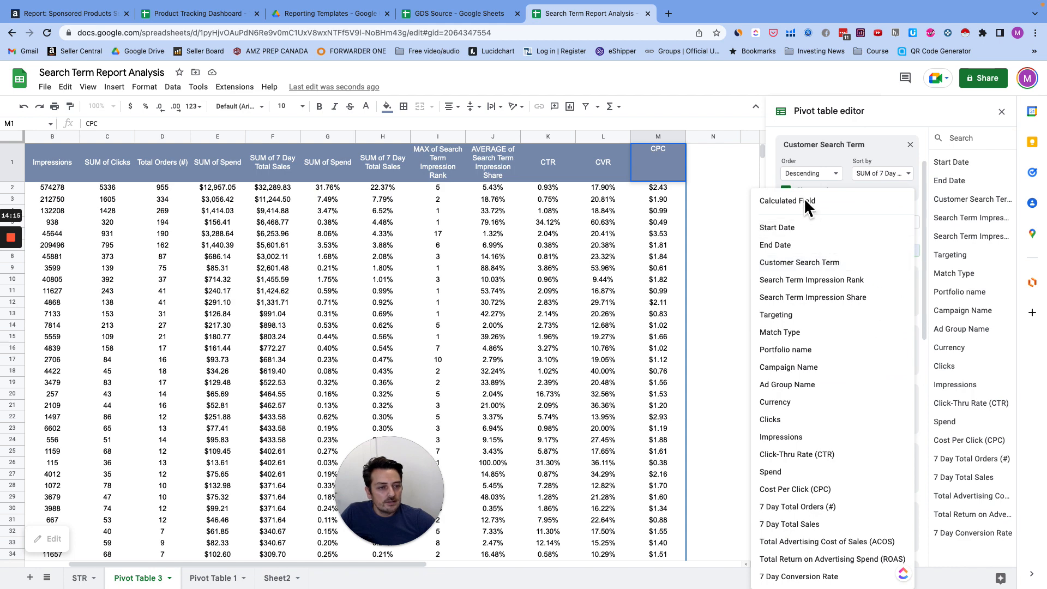
{"action": "left_click", "coordinate": [812, 213]}
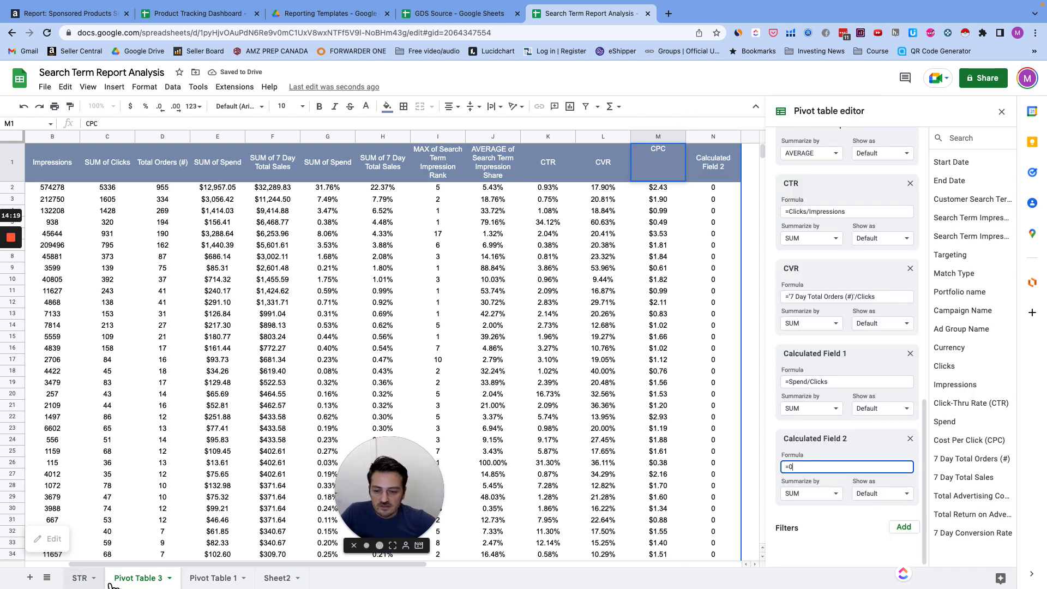
Copy the 7 Day Total Sales header text from the STR sheet for the new calculated field's formula.
{"action": "left_click", "coordinate": [88, 586]}
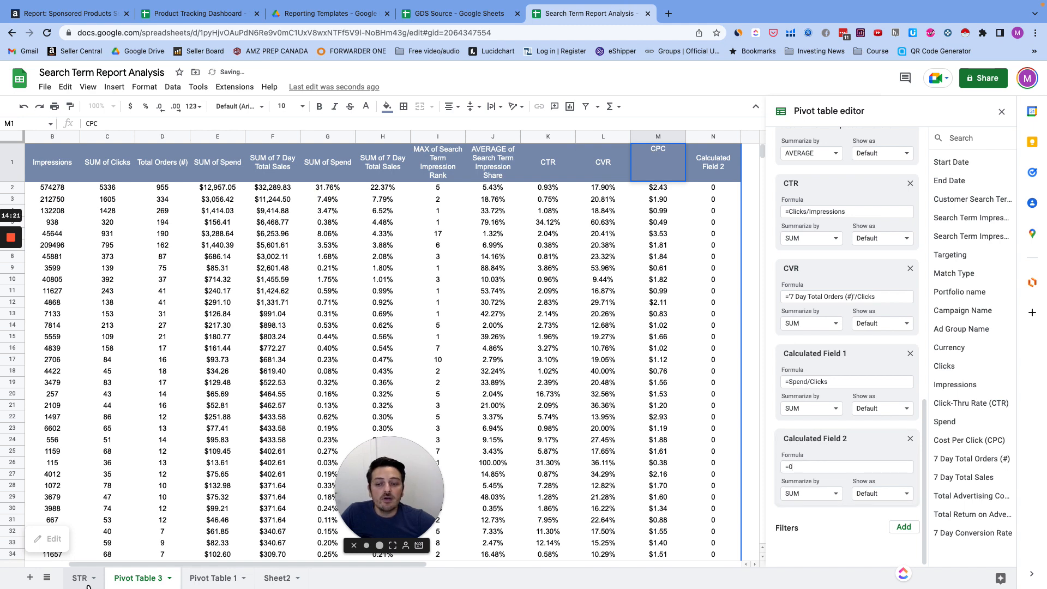
{"action": "left_click", "coordinate": [812, 469]}
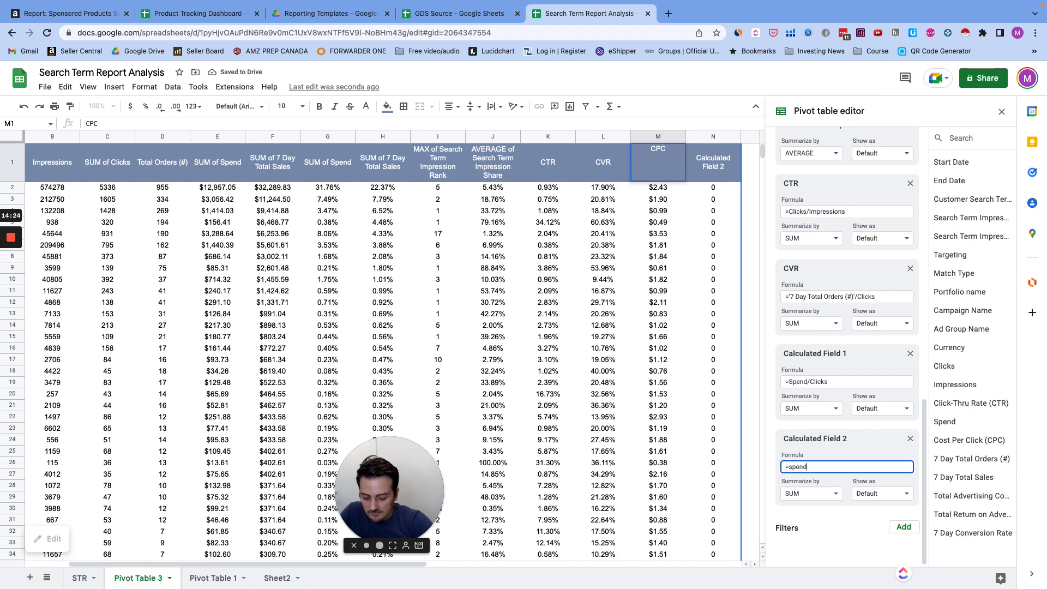
{"action": "left_click", "coordinate": [84, 580]}
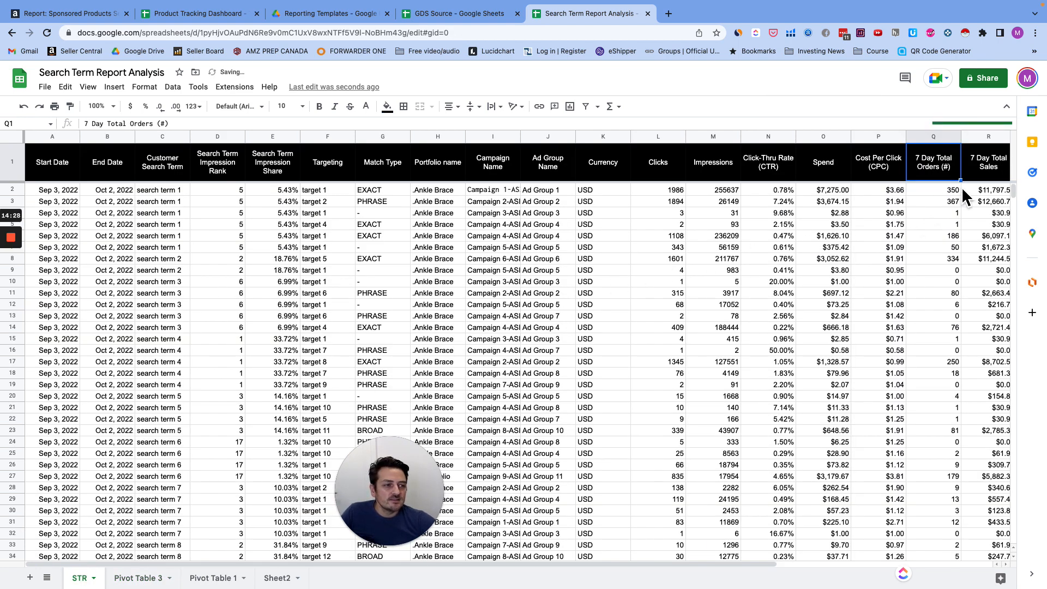
{"action": "left_click", "coordinate": [984, 168]}
{"action": "triple_click", "coordinate": [144, 124]}
{"action": "key", "text": "super+c"}
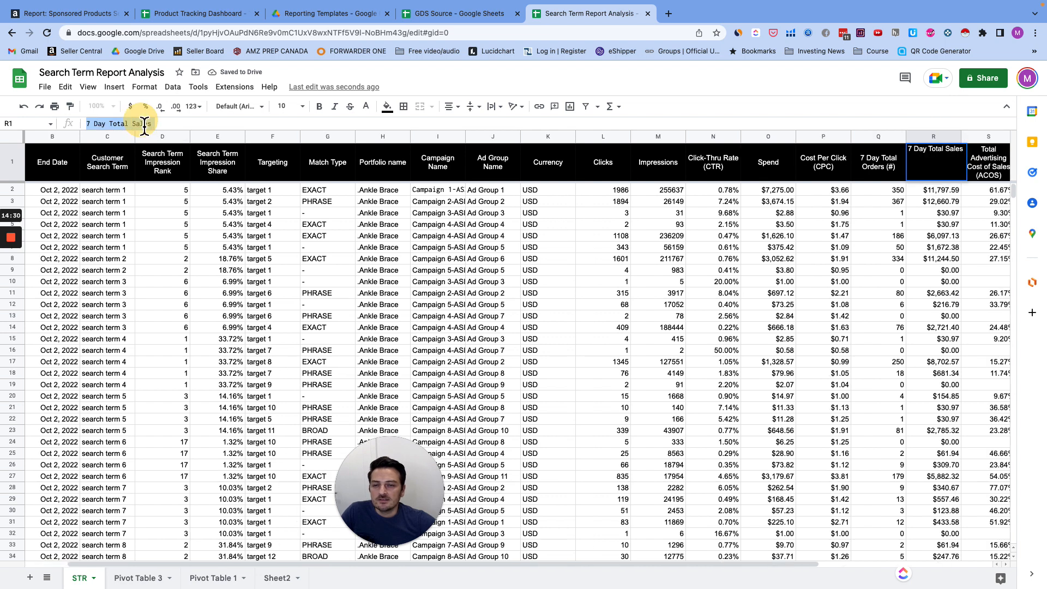
Enter the formula =Spend/'7 Day Total Sales ' in the new calculated field on Pivot Table 3.
{"action": "left_click", "coordinate": [154, 579]}
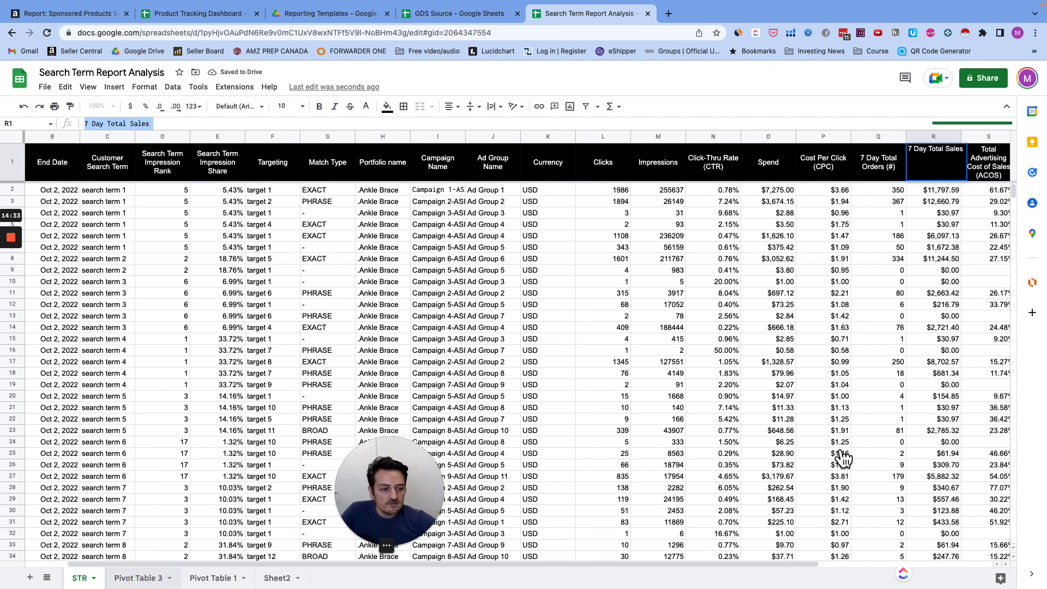
{"action": "left_click", "coordinate": [829, 469]}
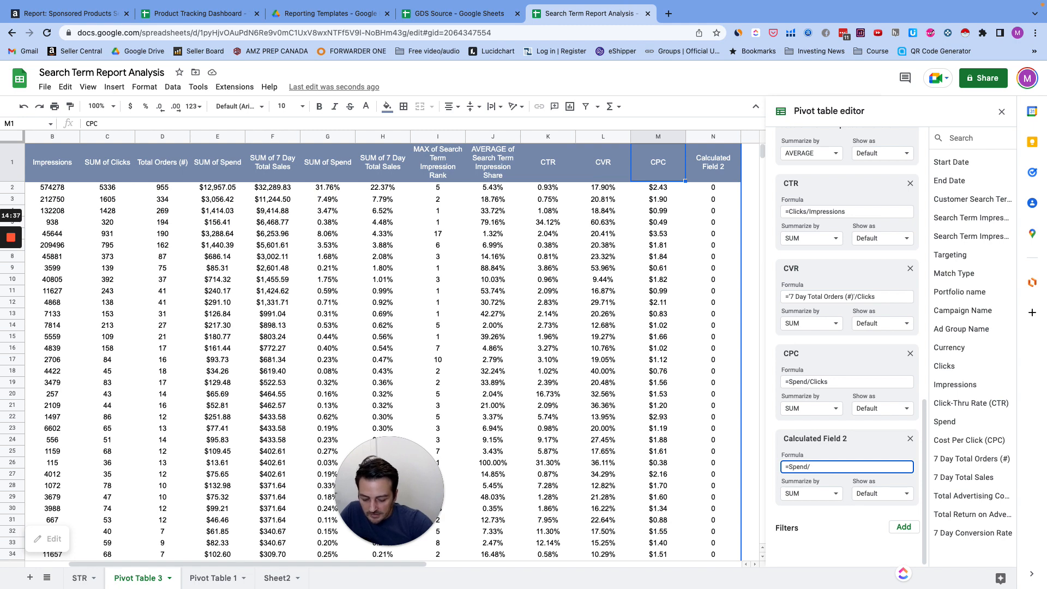
{"action": "type", "text": "Spend/"}
{"action": "key", "text": "super+v"}
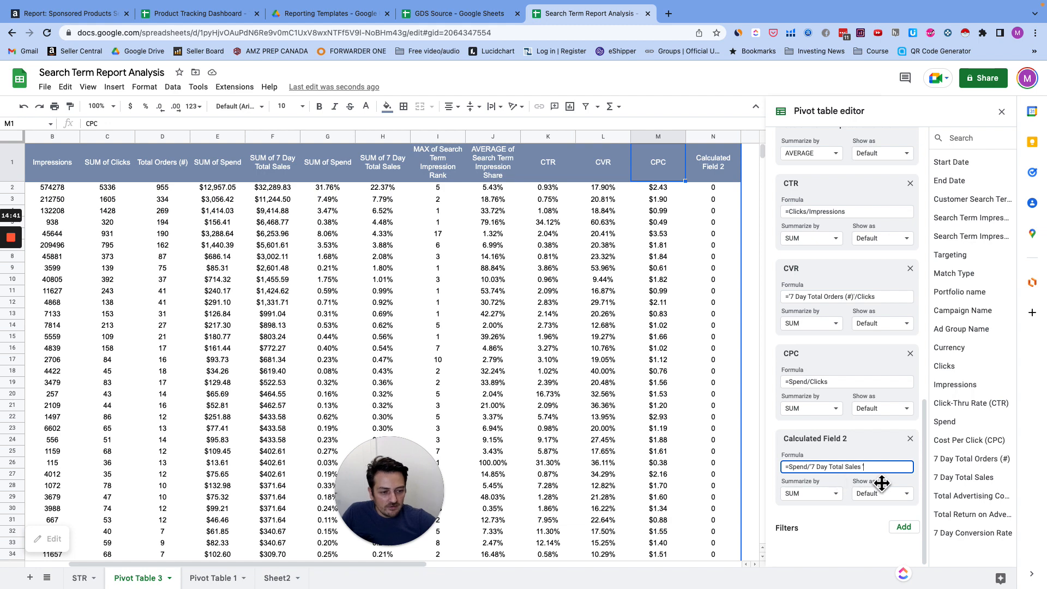
{"action": "key", "text": "Return"}
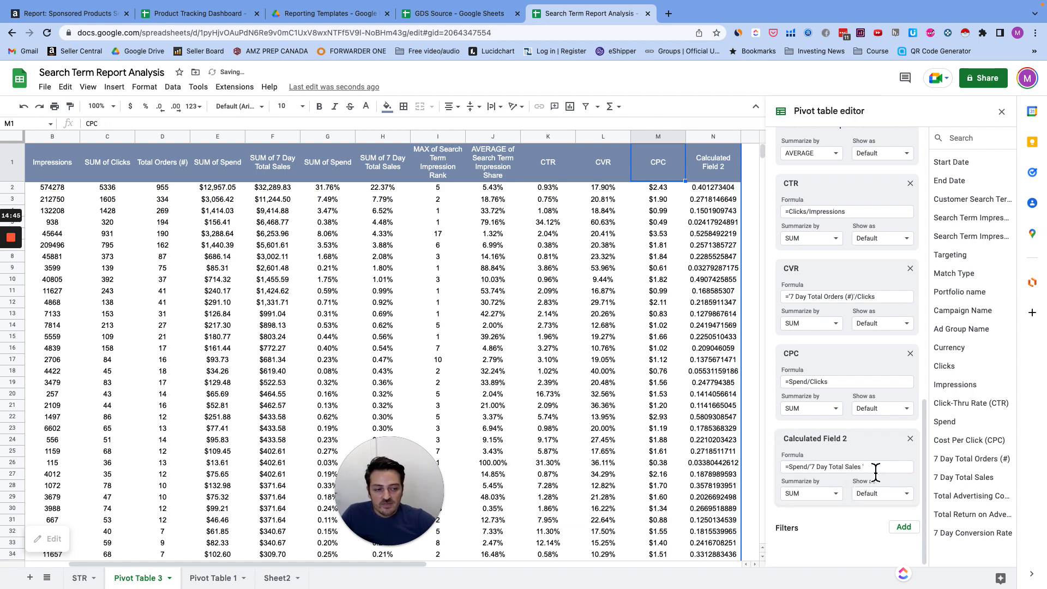
Try the formula without the space before the closing quote and put the space back.
{"action": "left_click", "coordinate": [867, 468]}
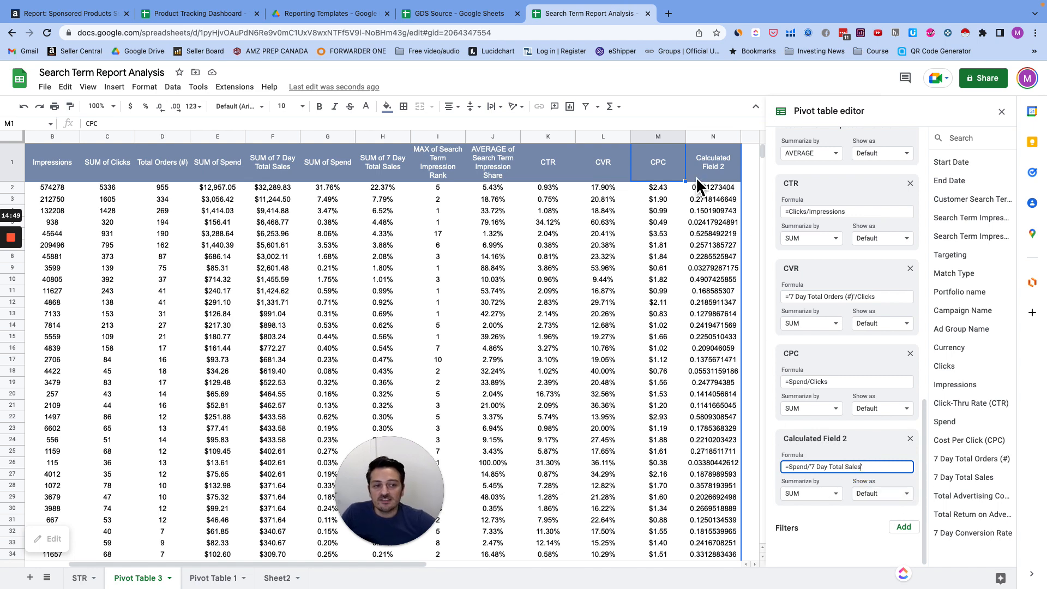
{"action": "left_click", "coordinate": [870, 481]}
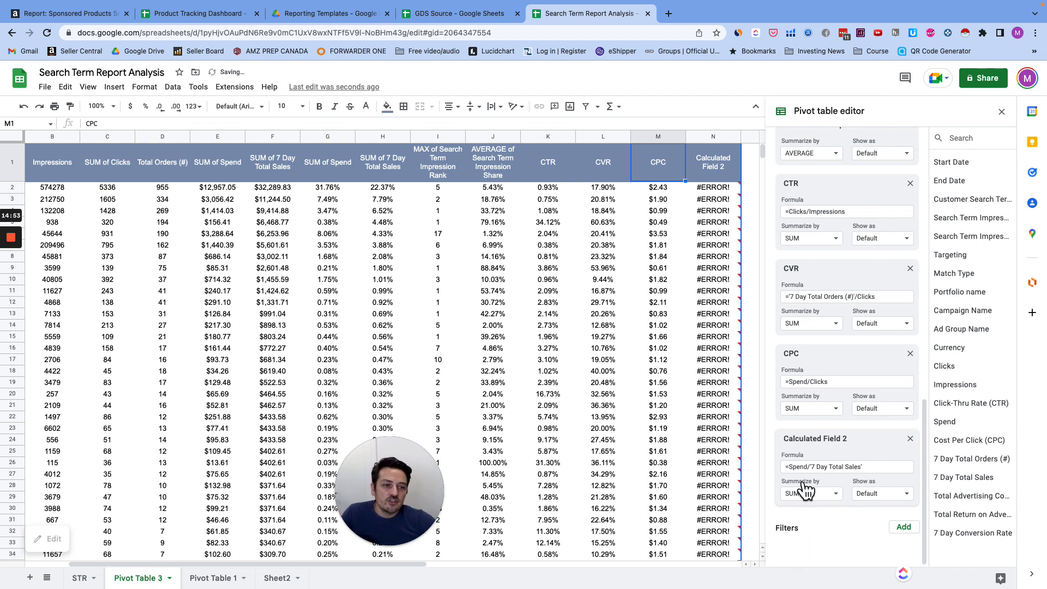
{"action": "left_click", "coordinate": [864, 468]}
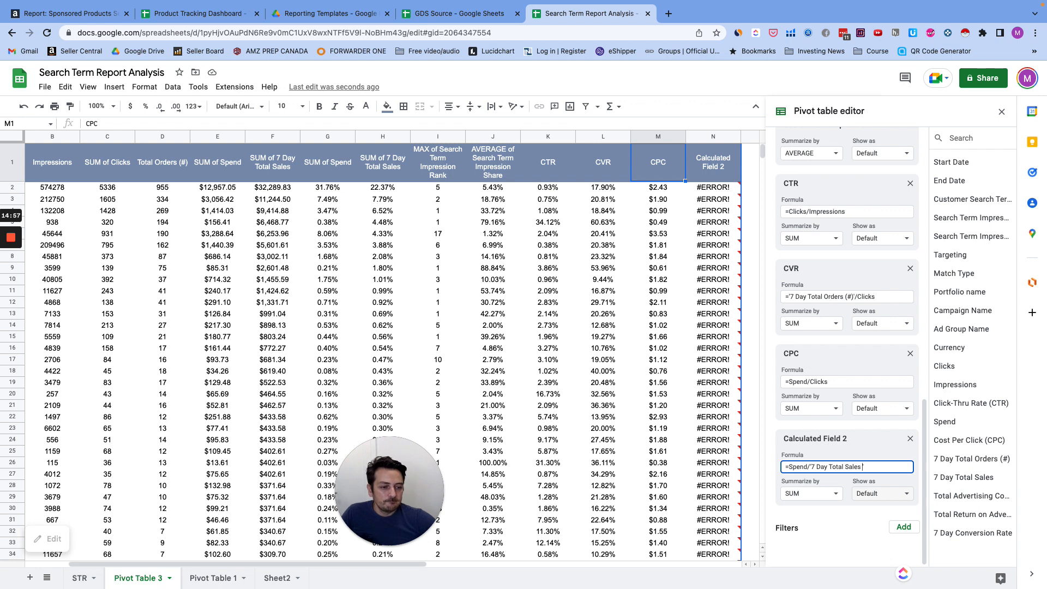
{"action": "key", "text": "Return"}
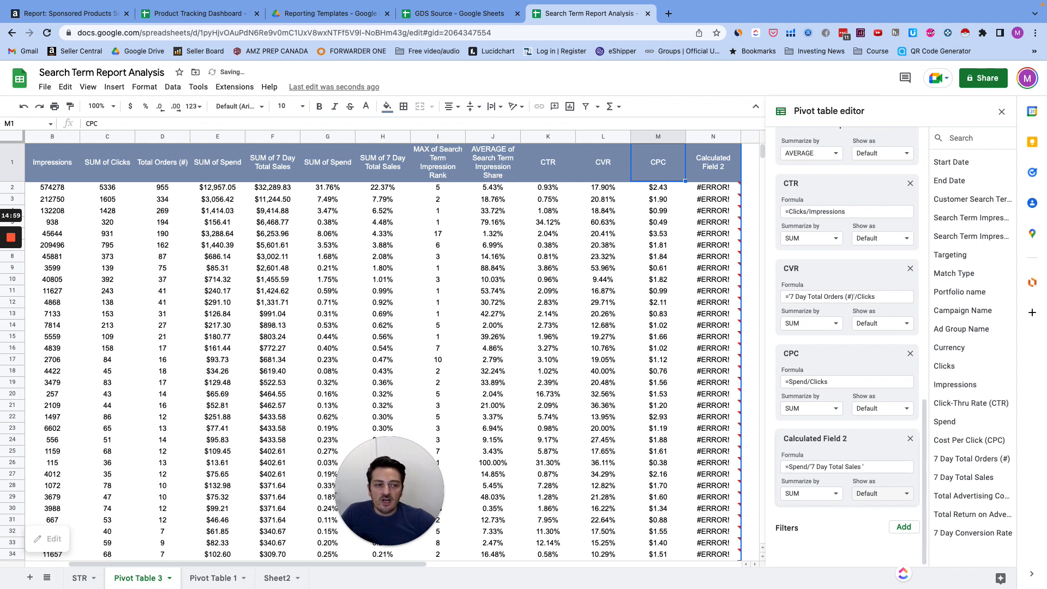
Format the new calculated field's column N as percent and rename its header to ACOS.
{"action": "left_click", "coordinate": [718, 136]}
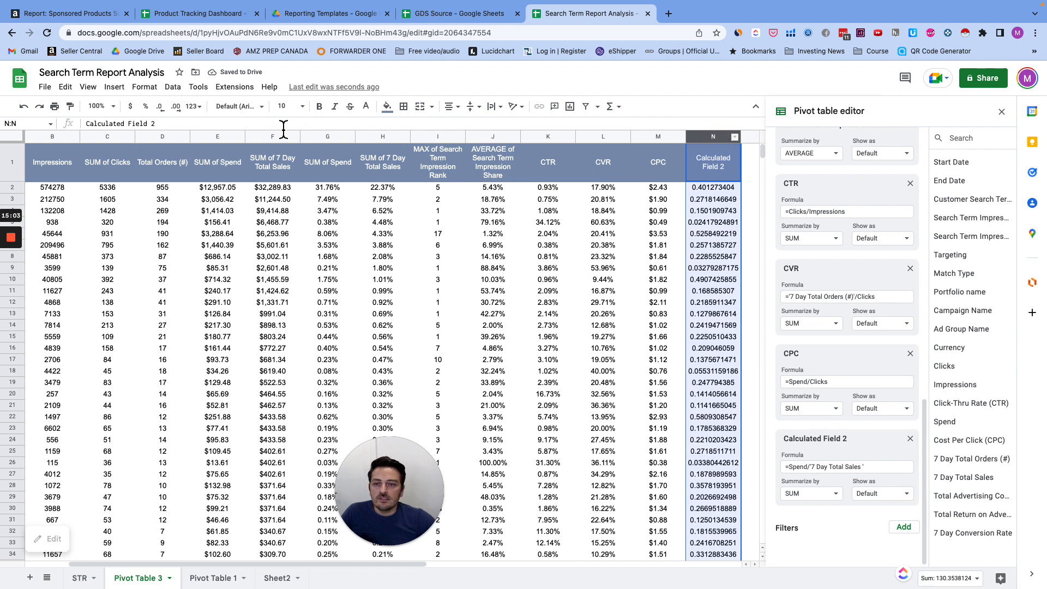
{"action": "left_click", "coordinate": [146, 106]}
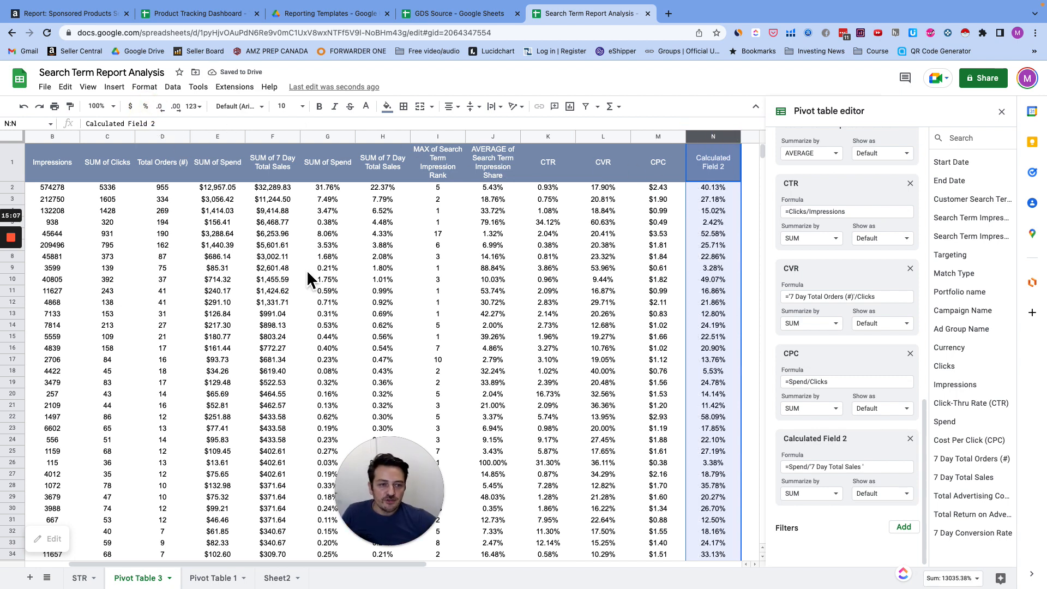
{"action": "left_click", "coordinate": [715, 173]}
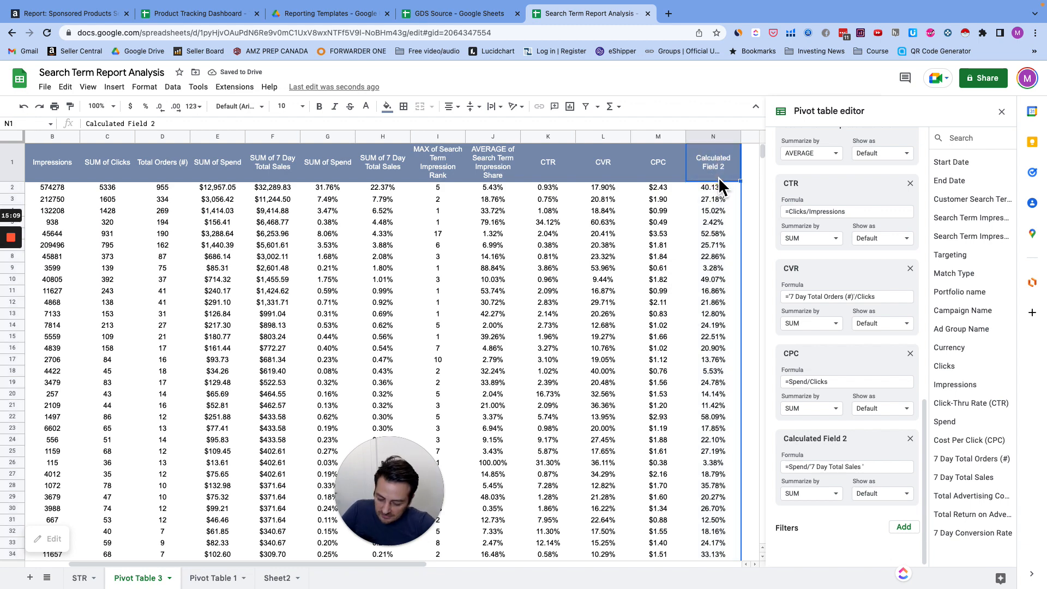
{"action": "type", "text": "ACOS"}
{"action": "key", "text": "Return"}
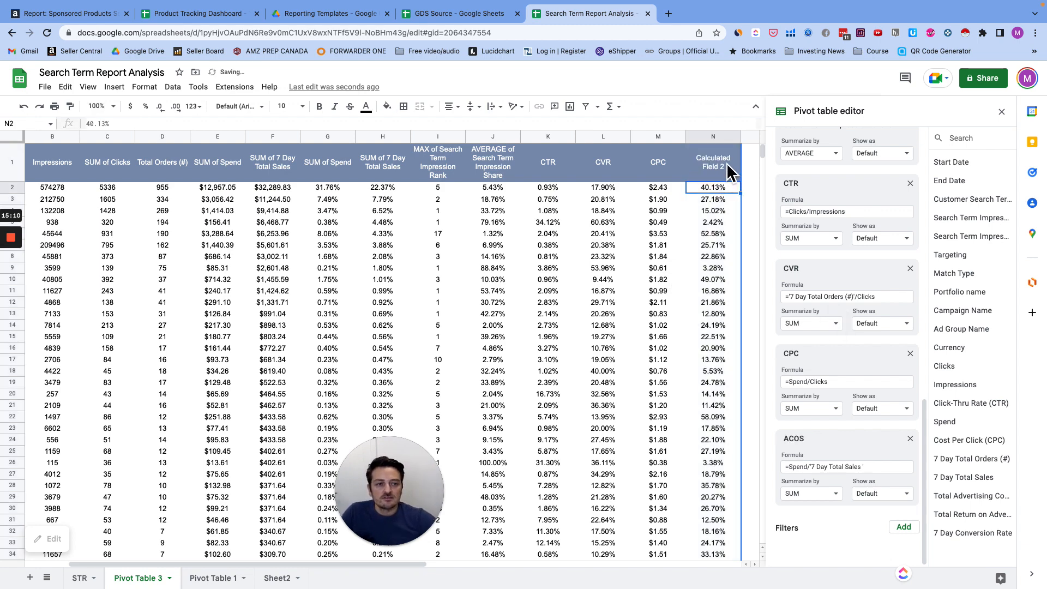
Fill the pivot table's header row A1:N1 with black.
{"action": "left_click_drag", "start_coordinate": [720, 163], "coordinate": [46, 159]}
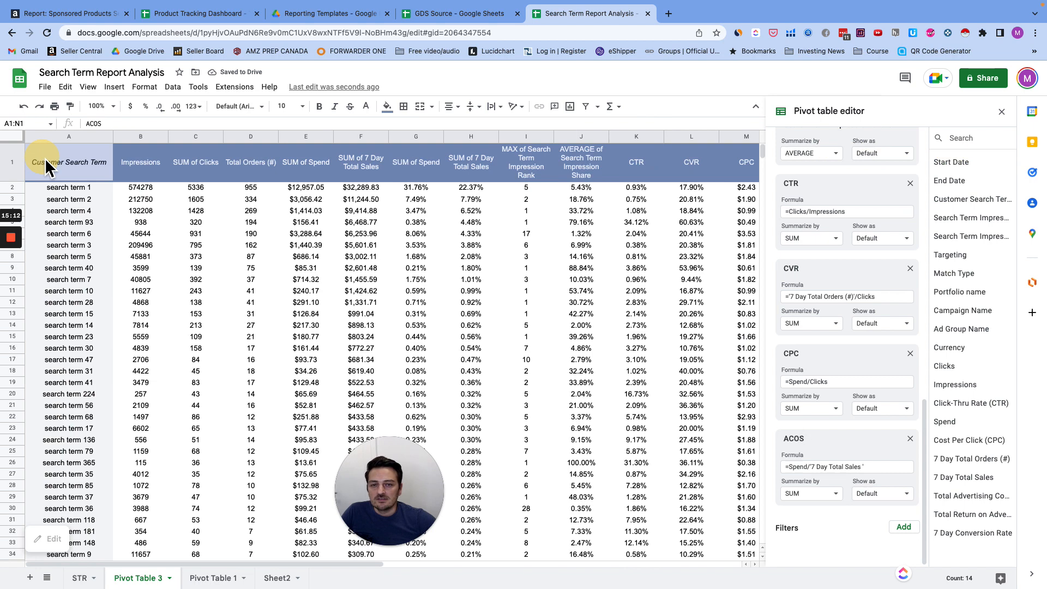
{"action": "left_click", "coordinate": [387, 106]}
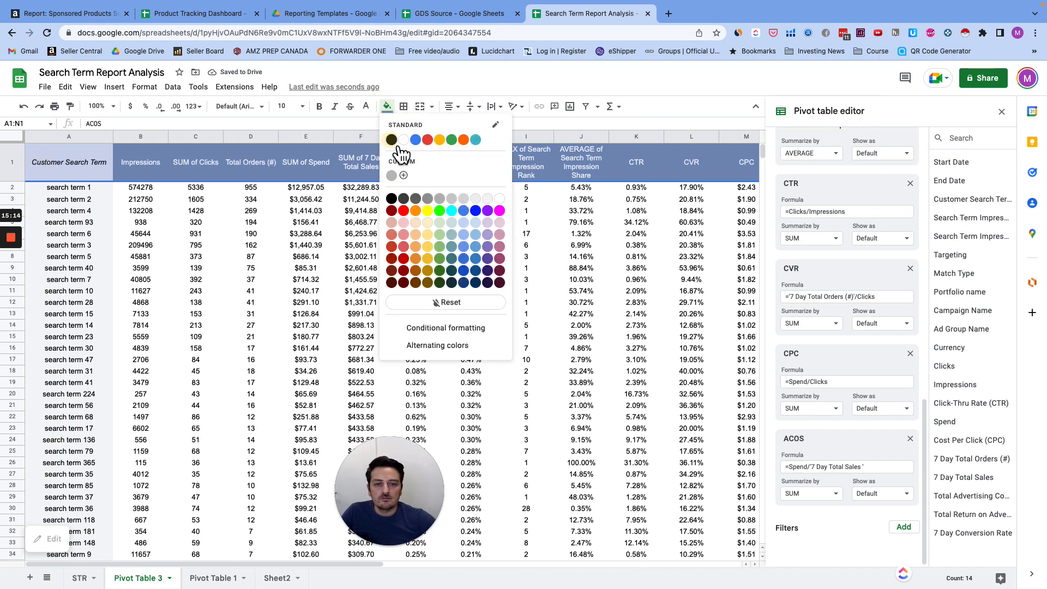
{"action": "left_click", "coordinate": [393, 140]}
{"action": "left_click", "coordinate": [387, 106]}
{"action": "left_click", "coordinate": [381, 138]}
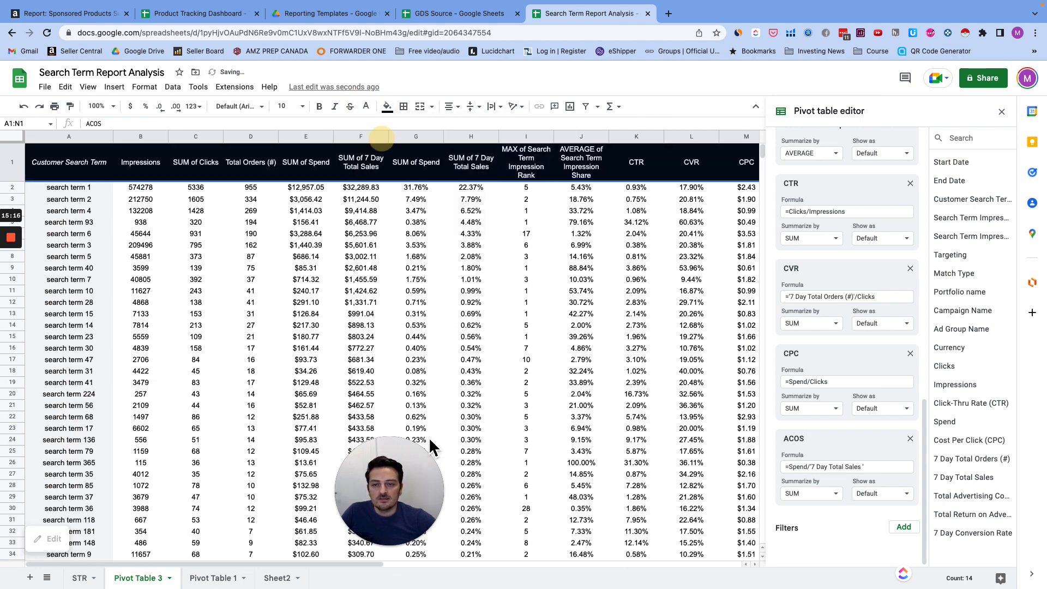
Freeze the header row and check that it holds while moving through the data.
{"action": "left_click", "coordinate": [88, 86]}
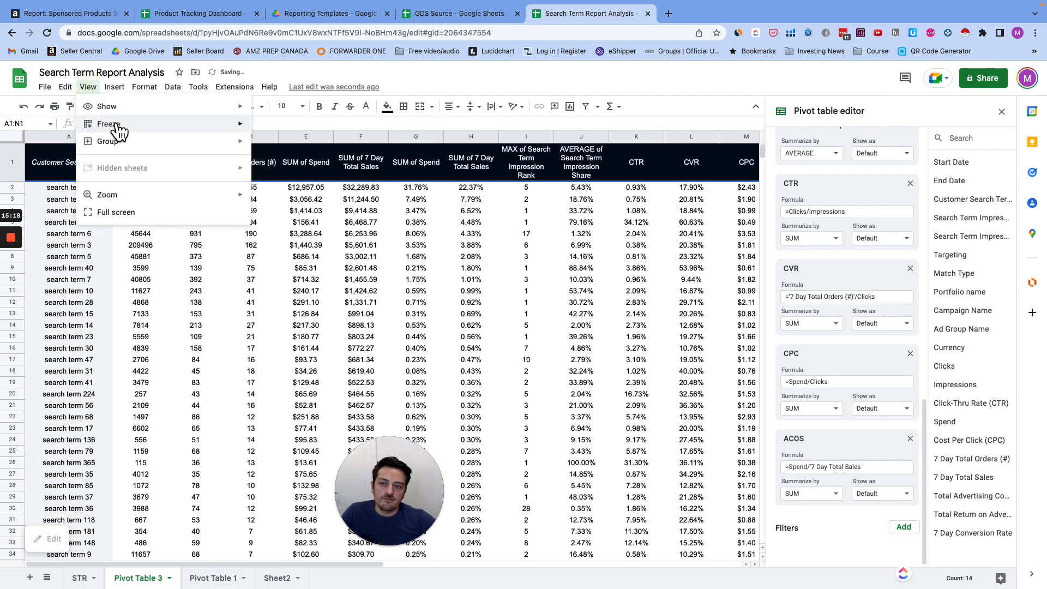
{"action": "left_click", "coordinate": [297, 141]}
{"action": "scroll", "coordinate": [311, 339], "scroll_direction": "down", "scroll_amount": 5}
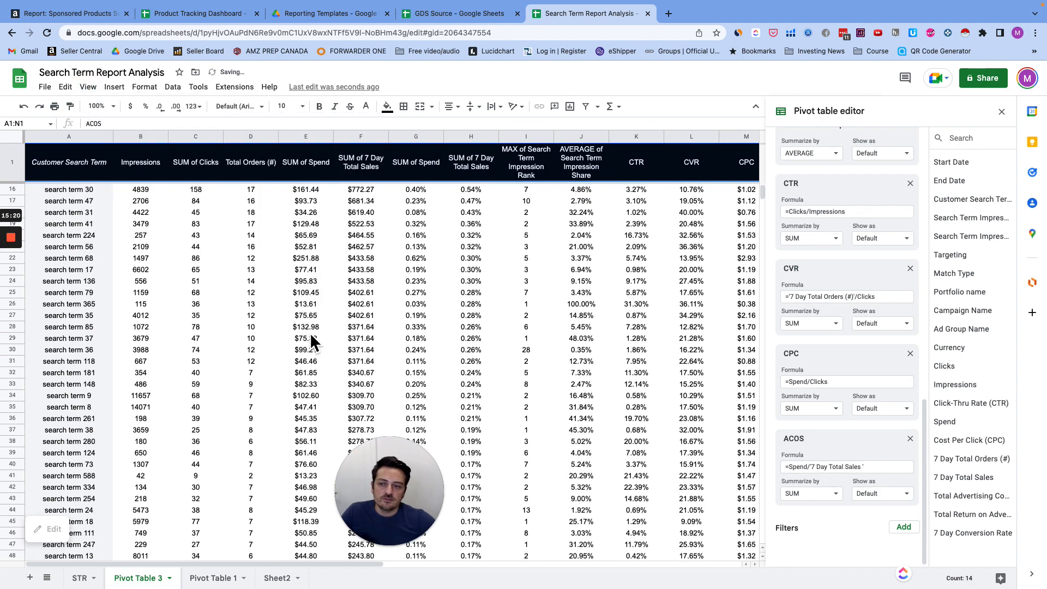
{"action": "scroll", "coordinate": [308, 319], "scroll_direction": "up", "scroll_amount": 5}
{"action": "left_click", "coordinate": [704, 159]}
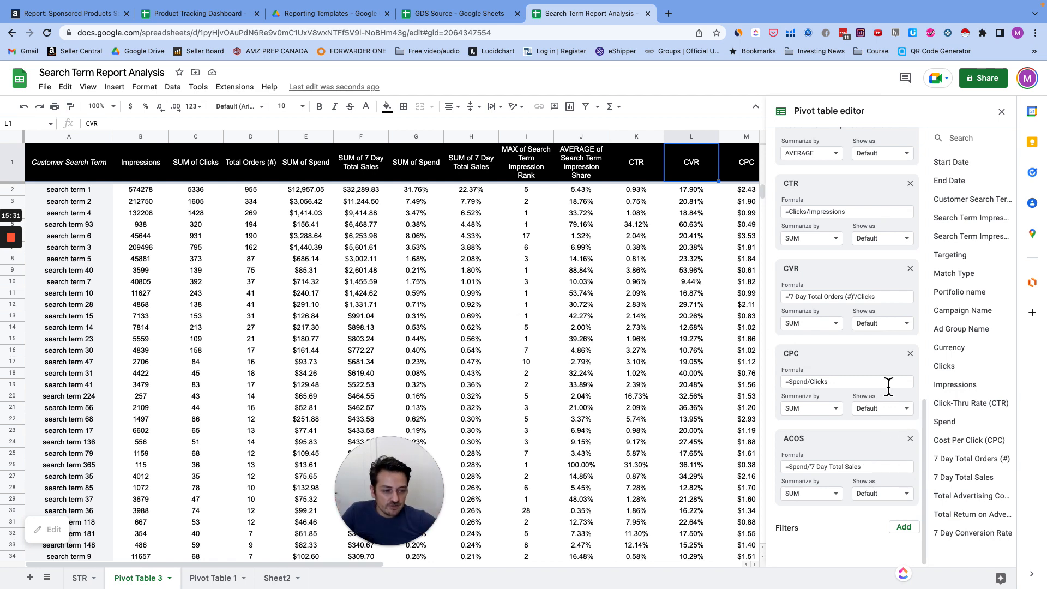
Add a filter on Campaign Name to the pivot table.
{"action": "left_click", "coordinate": [911, 529]}
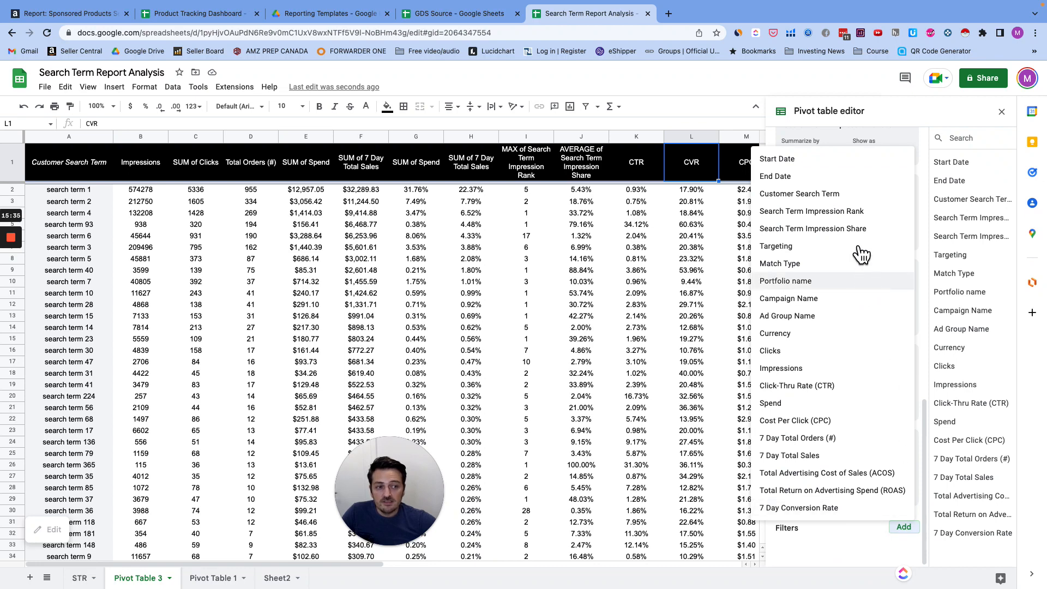
{"action": "left_click", "coordinate": [831, 300]}
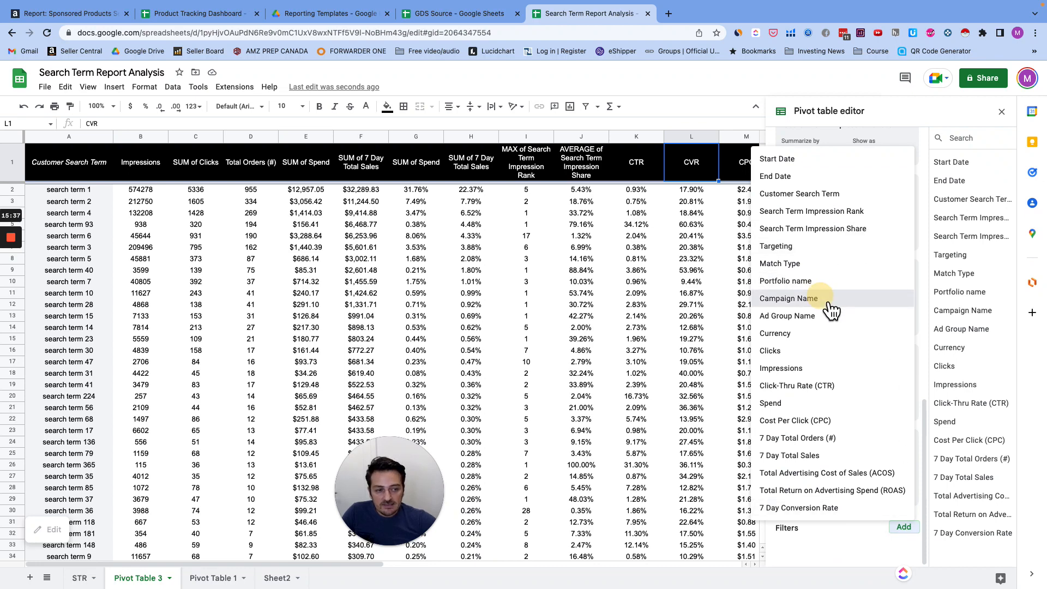
{"action": "scroll", "coordinate": [863, 503], "scroll_direction": "down", "scroll_amount": 1}
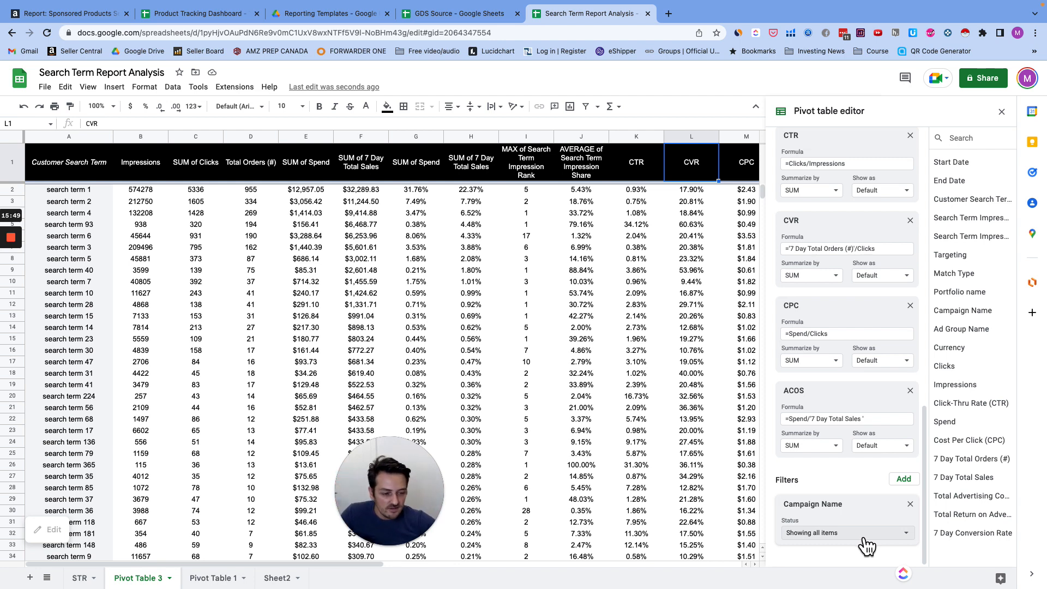
Deselect all values in the Campaign Name filter and search its campaign list for "As".
{"action": "left_click", "coordinate": [864, 544]}
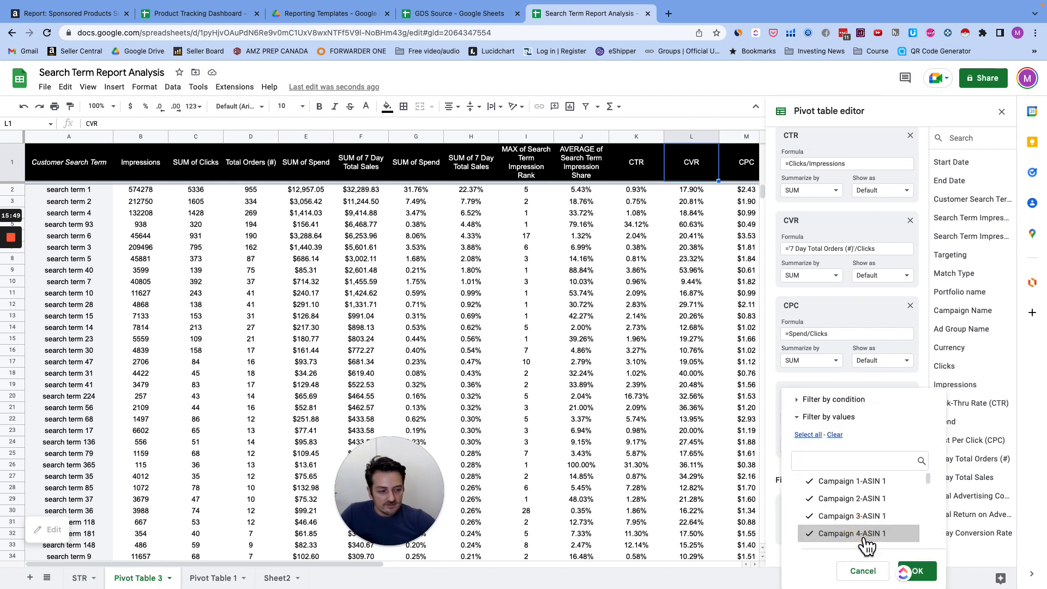
{"action": "left_click", "coordinate": [837, 461]}
{"action": "type", "text": "As"}
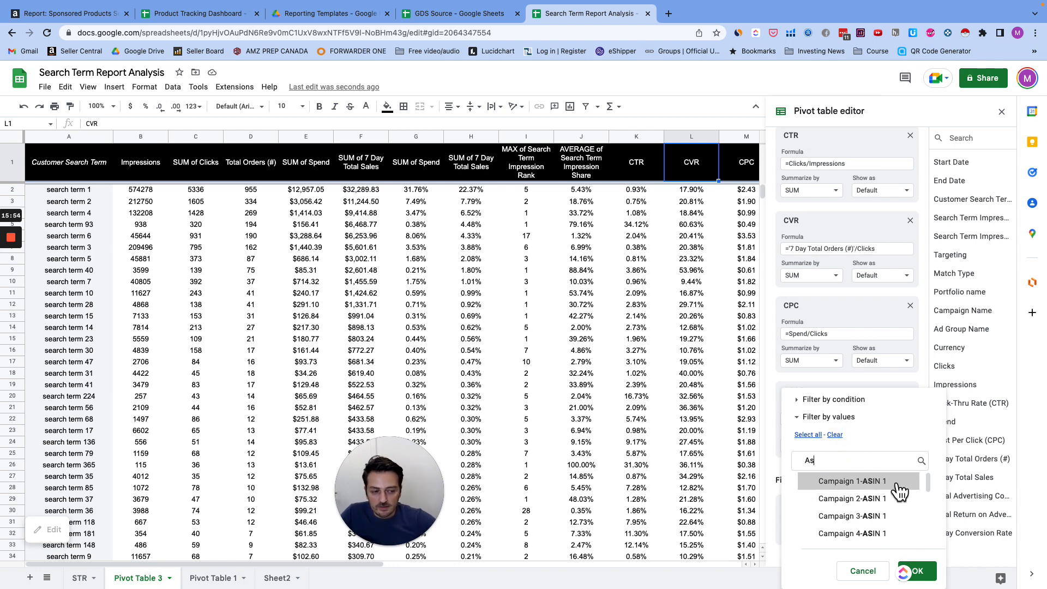
{"action": "scroll", "coordinate": [902, 496], "scroll_direction": "down", "scroll_amount": 5}
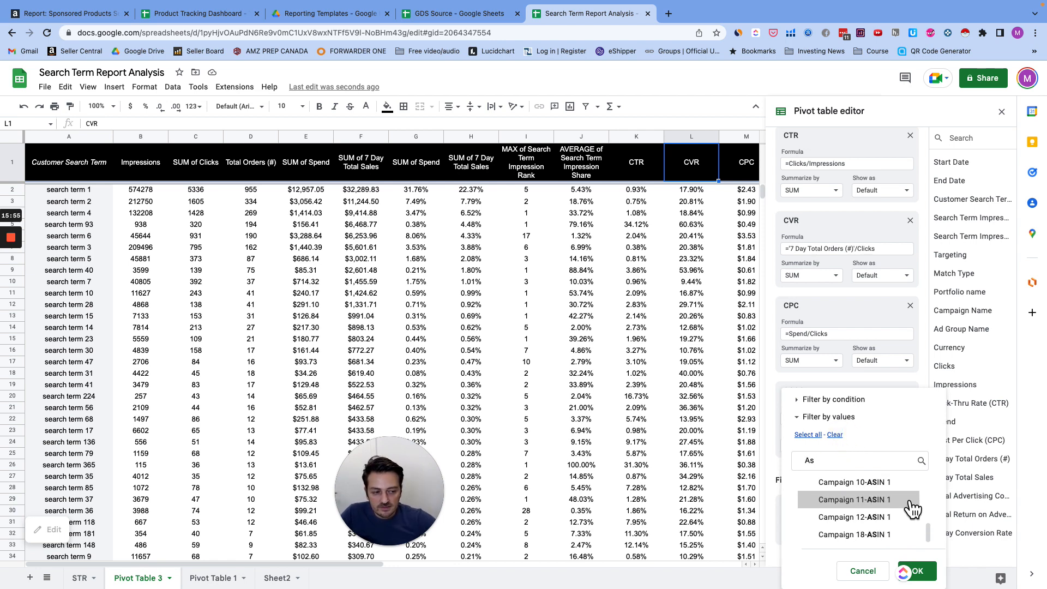
Search the Campaign Name filter's values for "ASI", select all matching campaigns and apply the filter.
{"action": "key", "text": "BackSpace"}
{"action": "key", "text": "BackSpace"}
{"action": "left_click_drag", "start_coordinate": [932, 482], "coordinate": [930, 513]}
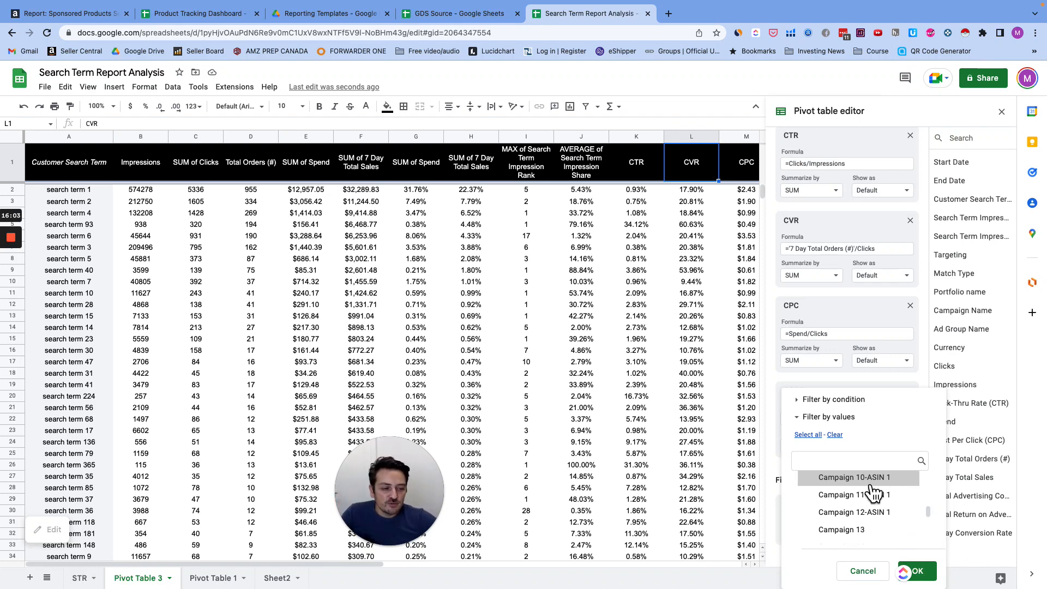
{"action": "left_click_drag", "start_coordinate": [931, 513], "coordinate": [928, 469]}
{"action": "left_click", "coordinate": [851, 464]}
{"action": "type", "text": "ASI"}
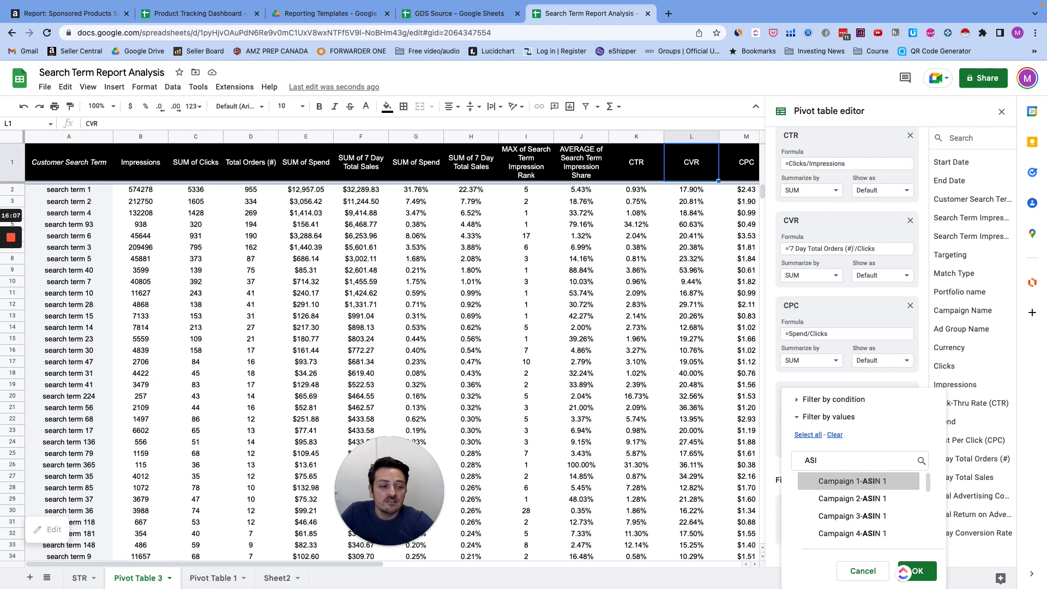
{"action": "left_click", "coordinate": [807, 435]}
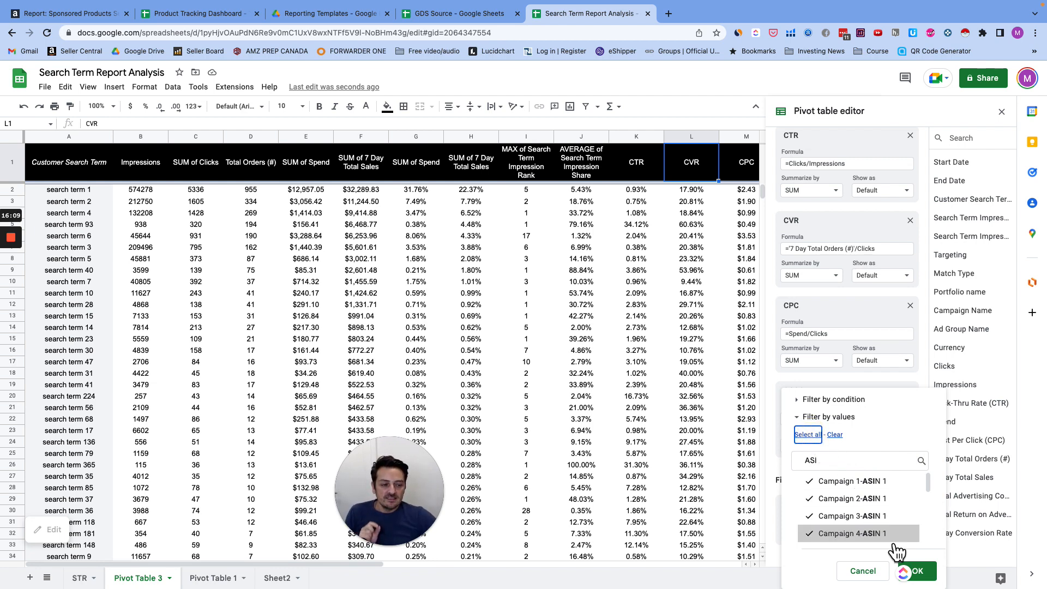
{"action": "left_click", "coordinate": [927, 572]}
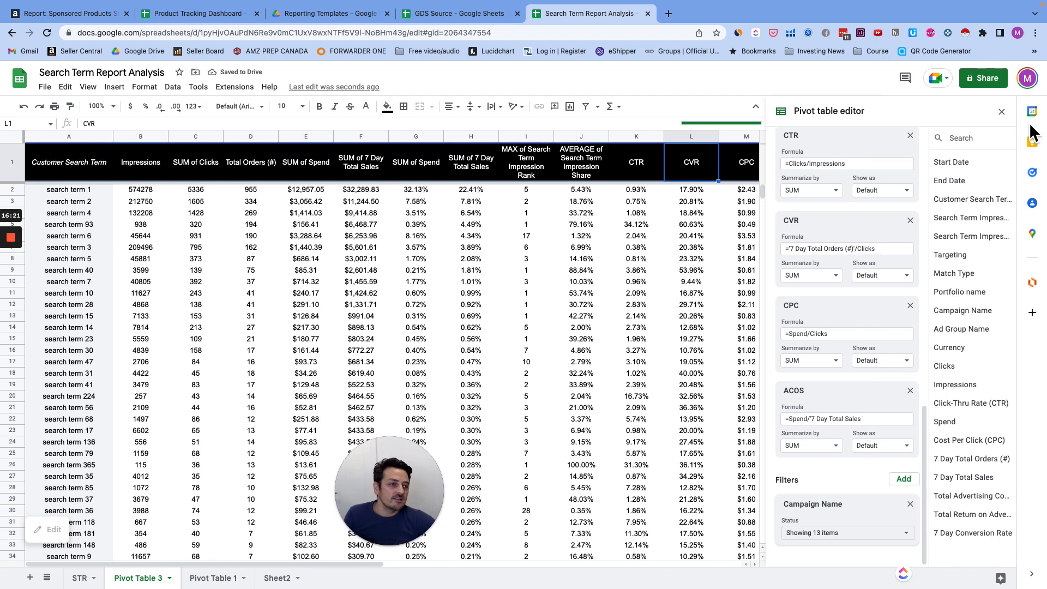
Copy the whole filtered pivot table and paste it as values only at A1 of a new sheet.
{"action": "left_click", "coordinate": [1001, 112]}
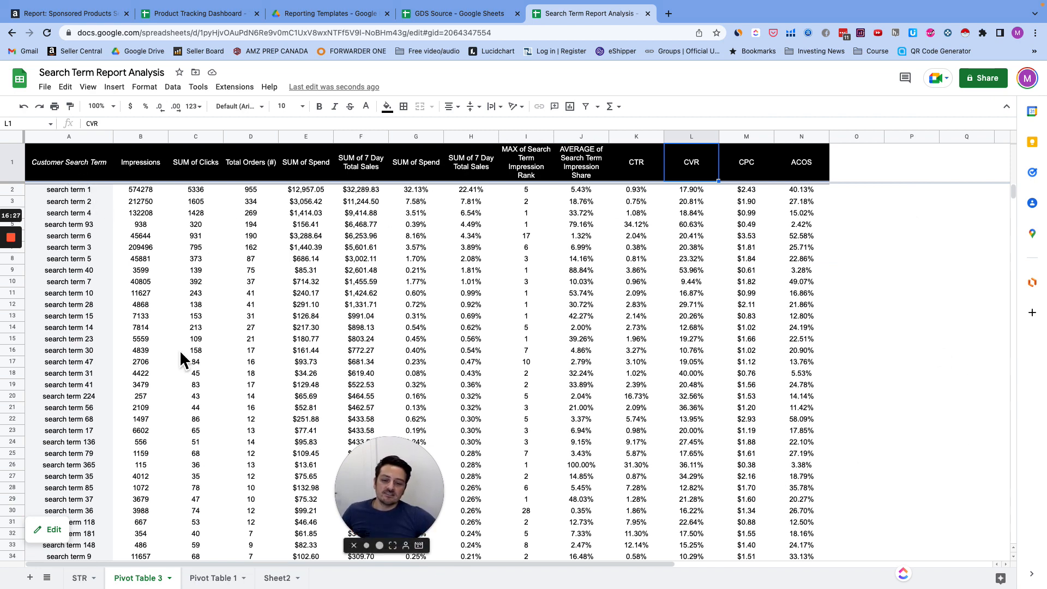
{"action": "left_click", "coordinate": [69, 137]}
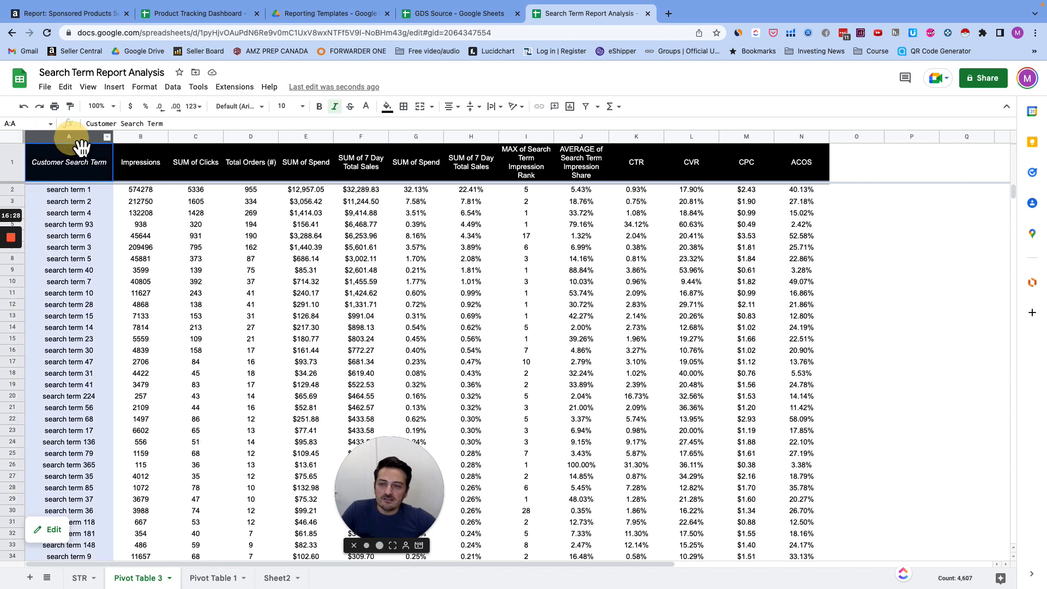
{"action": "left_click", "coordinate": [68, 172]}
{"action": "key", "text": "ctrl+a"}
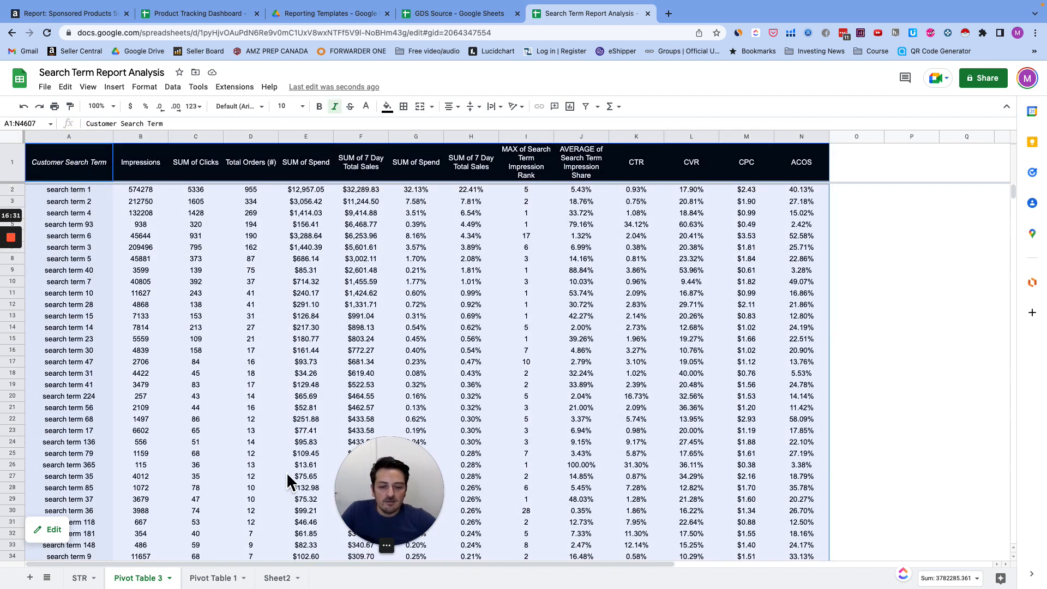
{"action": "left_click", "coordinate": [29, 578]}
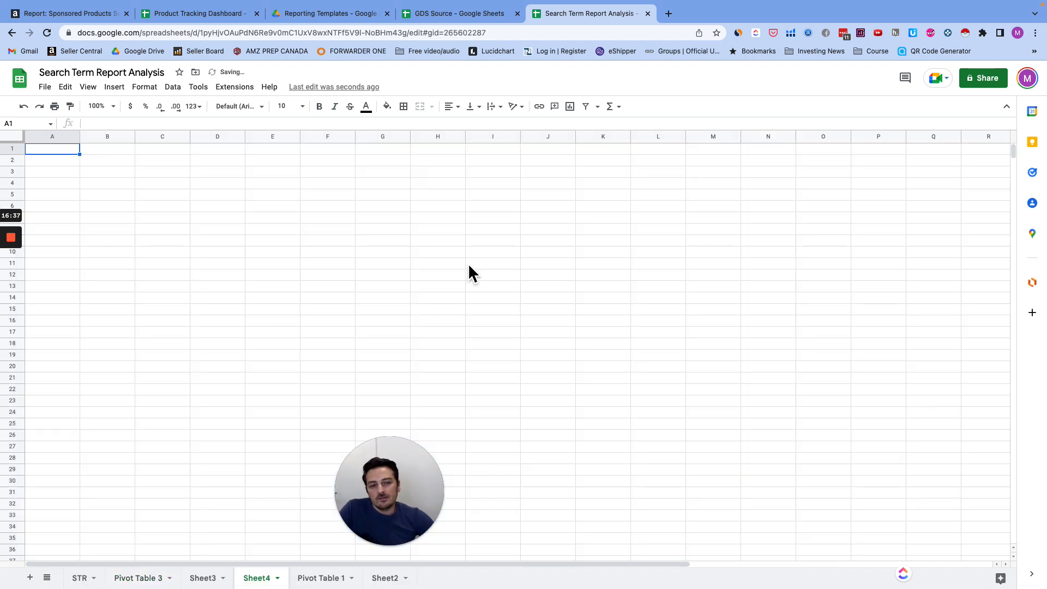
{"action": "right_click", "coordinate": [64, 150]}
{"action": "mouse_move", "coordinate": [137, 217]}
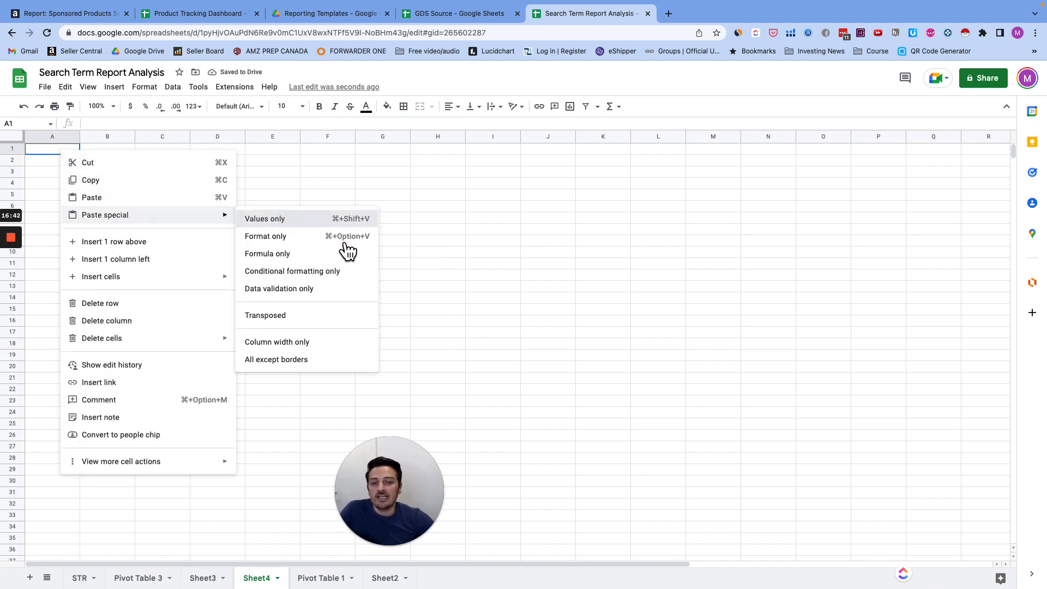
{"action": "left_click", "coordinate": [276, 221]}
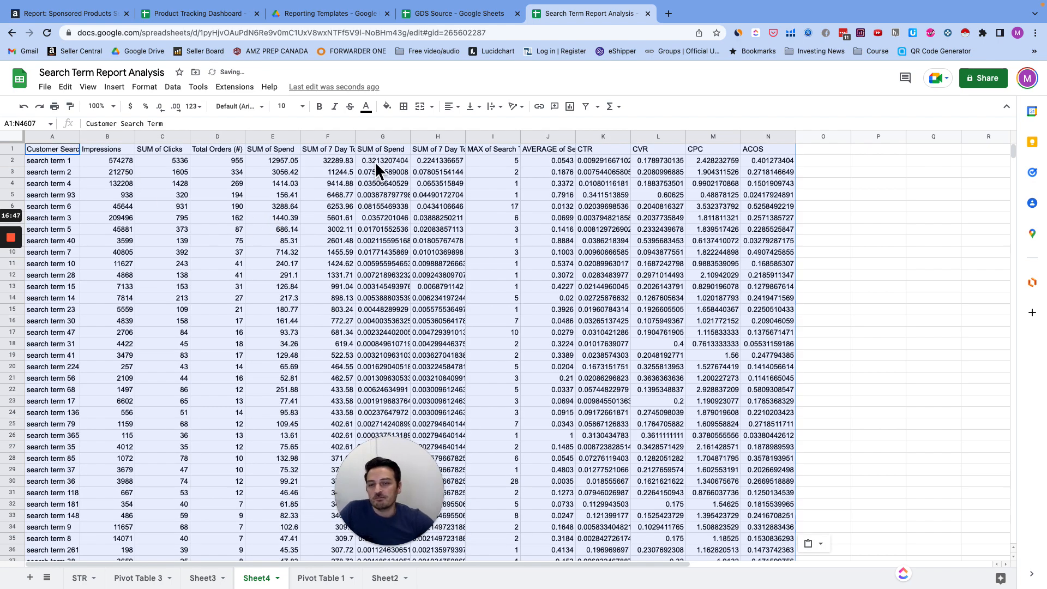
Return to Pivot Table 3 and review its pivot settings from the row sorting down to the Campaign Name filter.
{"action": "left_click", "coordinate": [157, 581]}
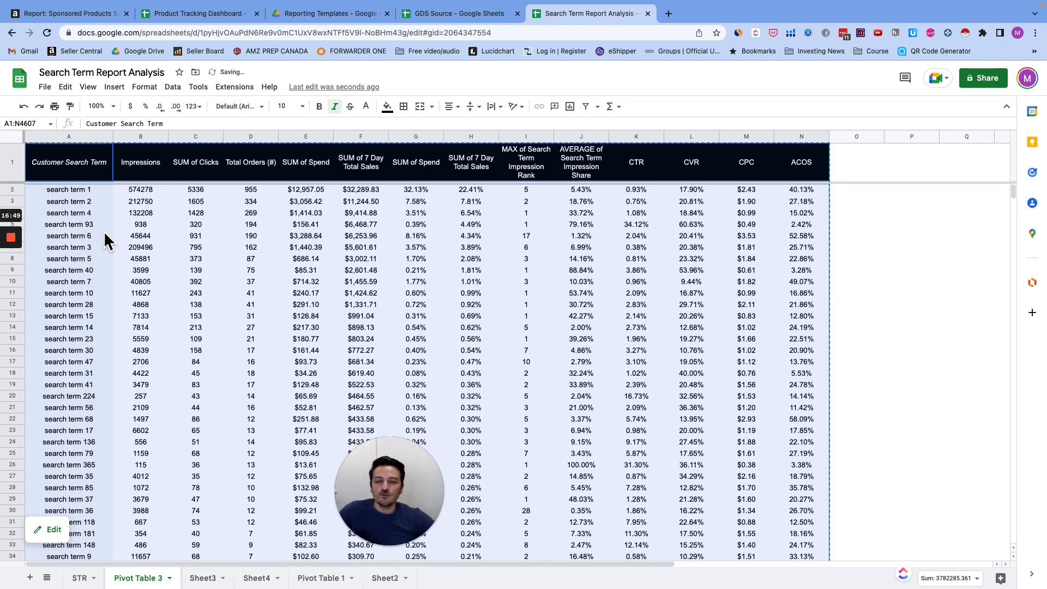
{"action": "left_click", "coordinate": [97, 201]}
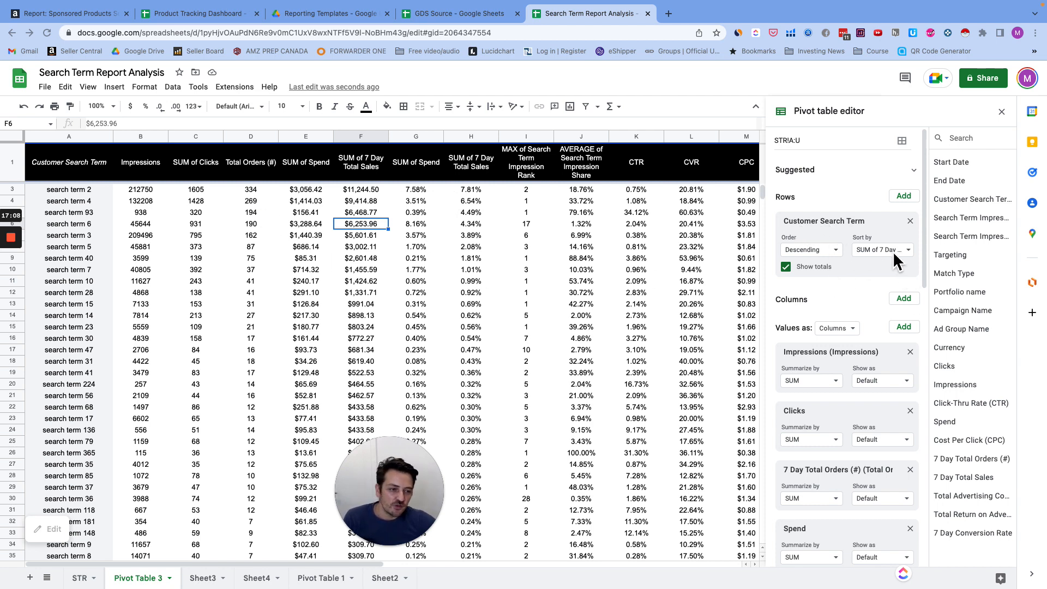
{"action": "scroll", "coordinate": [846, 505], "scroll_direction": "down", "scroll_amount": 5}
{"action": "scroll", "coordinate": [846, 505], "scroll_direction": "down", "scroll_amount": 5}
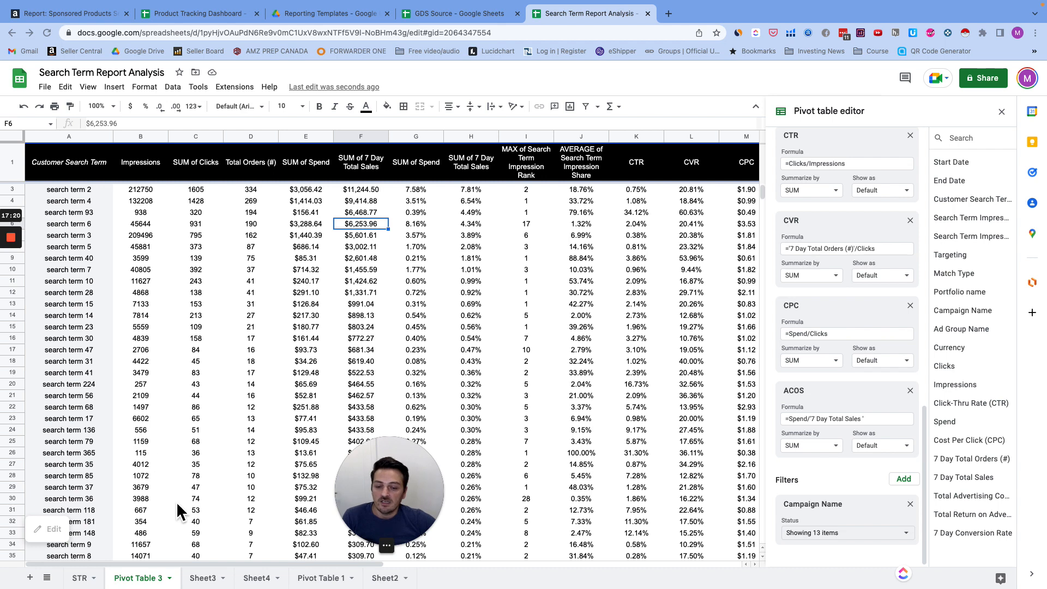
{"action": "left_click", "coordinate": [206, 579]}
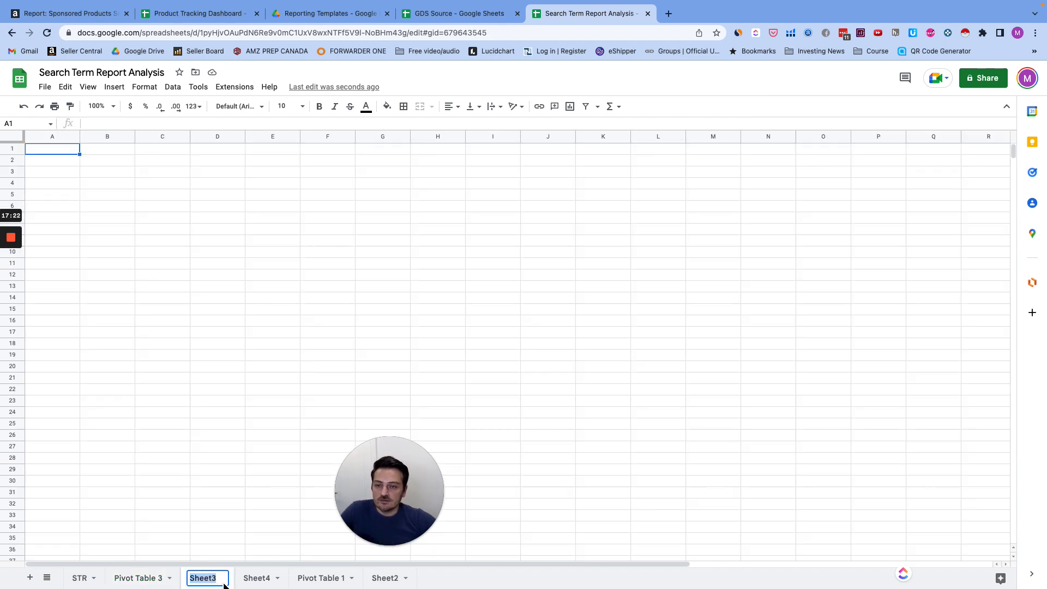
{"action": "double_click", "coordinate": [206, 579]}
{"action": "left_click", "coordinate": [161, 582]}
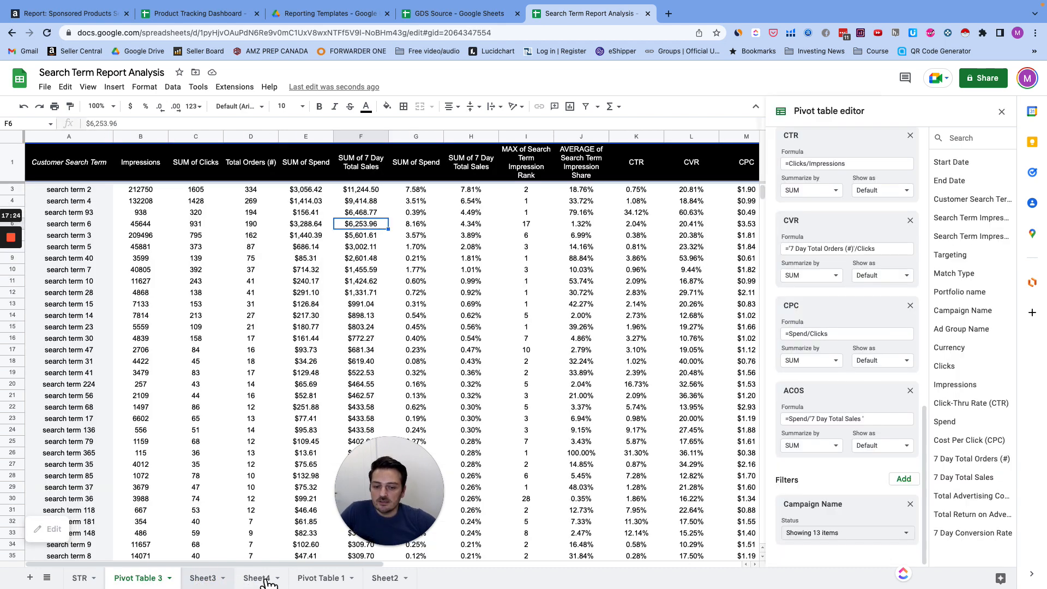
Rename the Sheet4 sheet as "ASIN 1".
{"action": "left_click", "coordinate": [268, 581]}
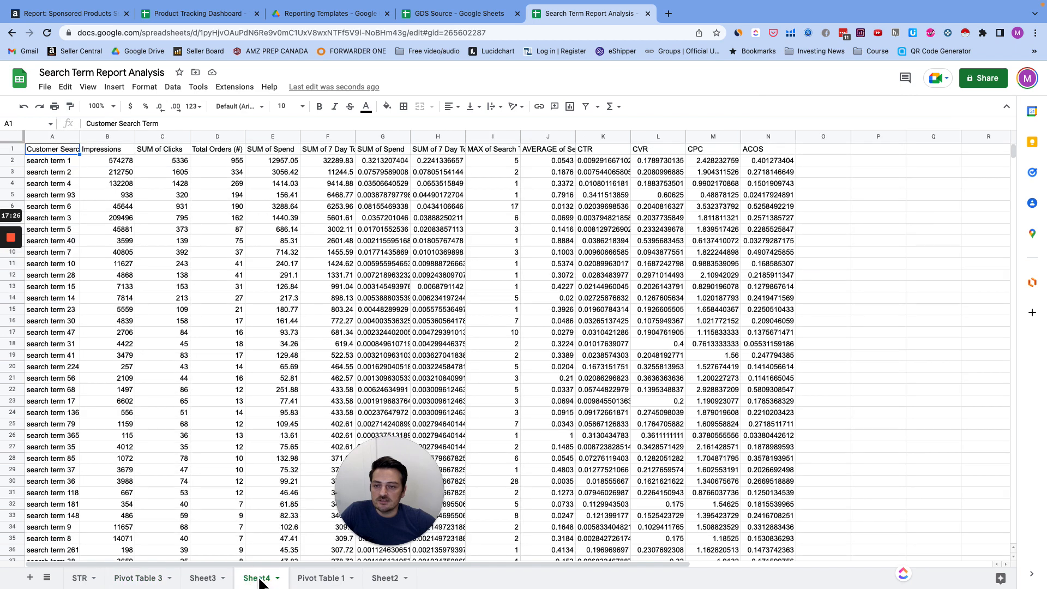
{"action": "mouse_move", "coordinate": [283, 584]}
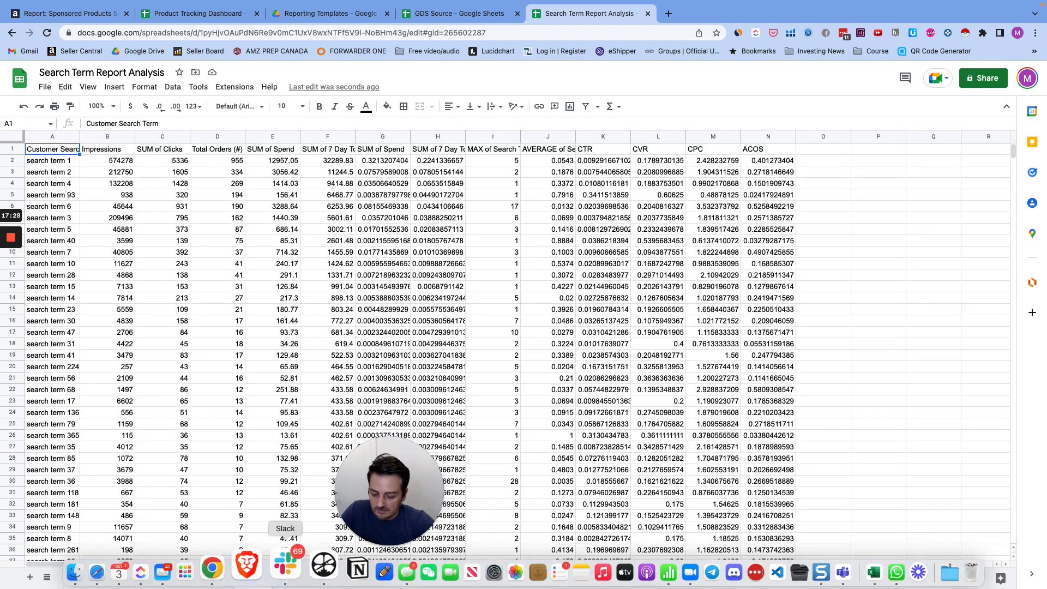
{"action": "left_click", "coordinate": [218, 471]}
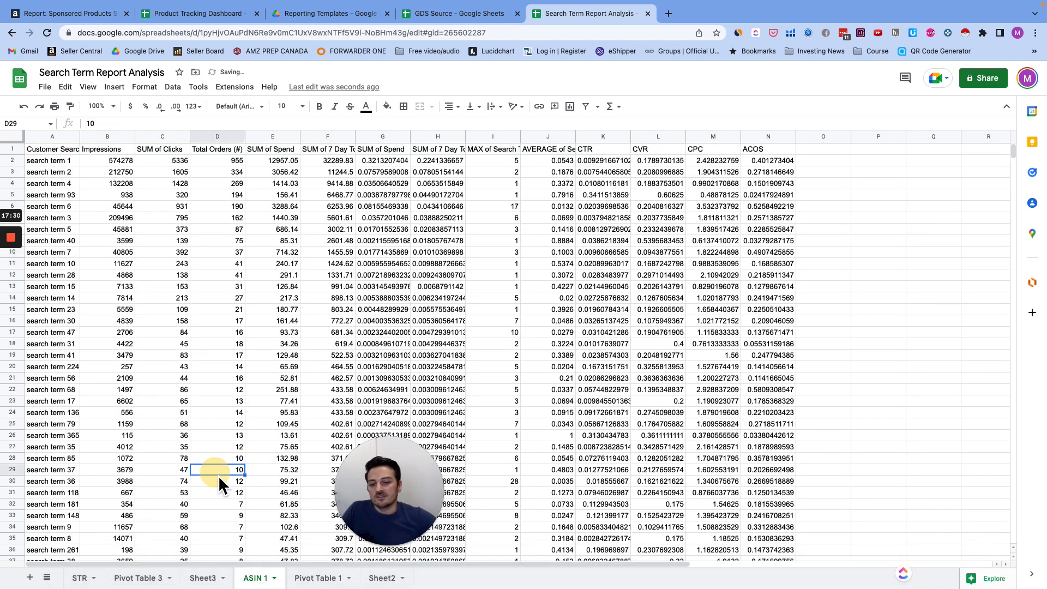
Open the Campaign Name filter's value list on the Pivot Table 3 sheet to view the selected campaigns.
{"action": "left_click", "coordinate": [139, 578]}
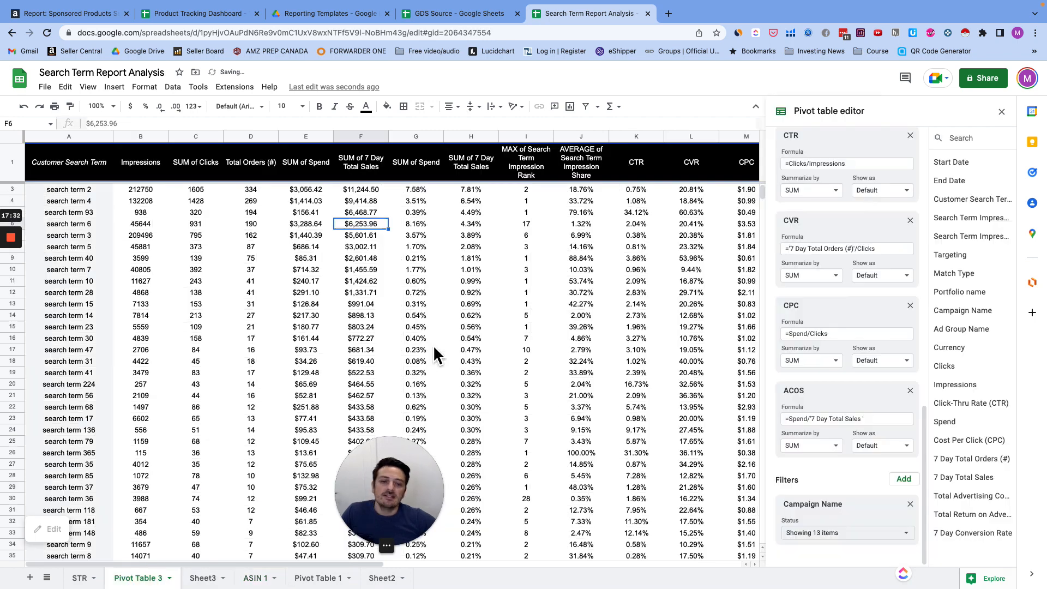
{"action": "left_click", "coordinate": [861, 538]}
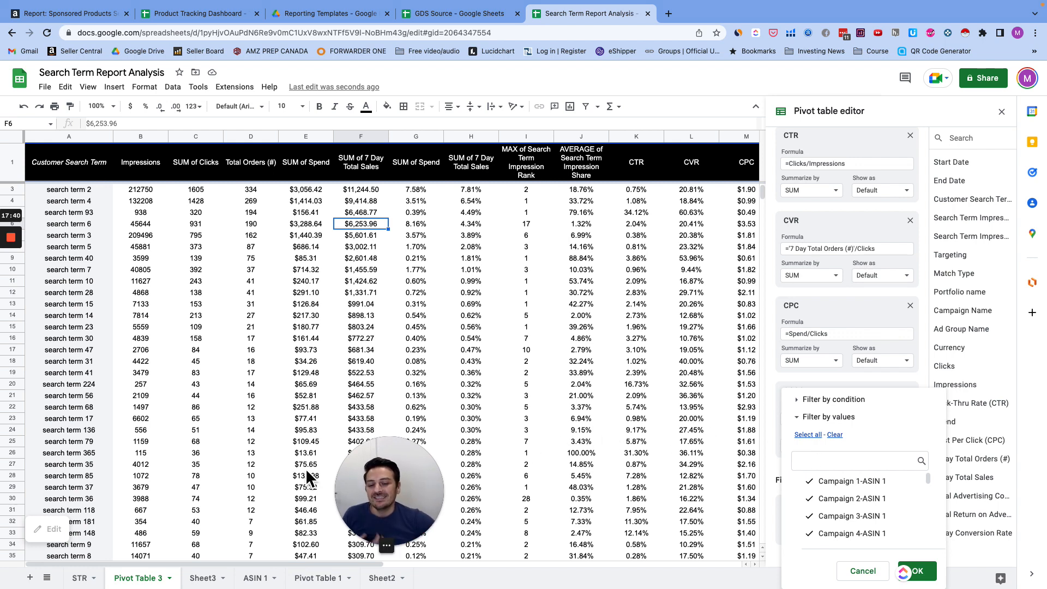
Center the ASIN 1 sheet's header row 1 horizontally and vertically, and wrap its text.
{"action": "left_click", "coordinate": [255, 578]}
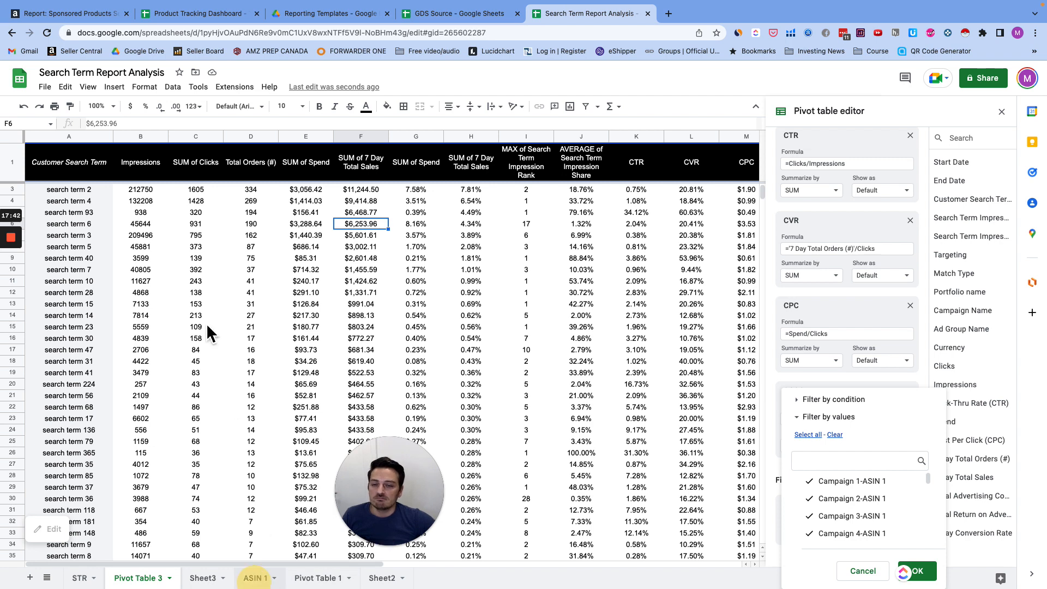
{"action": "left_click", "coordinate": [13, 149]}
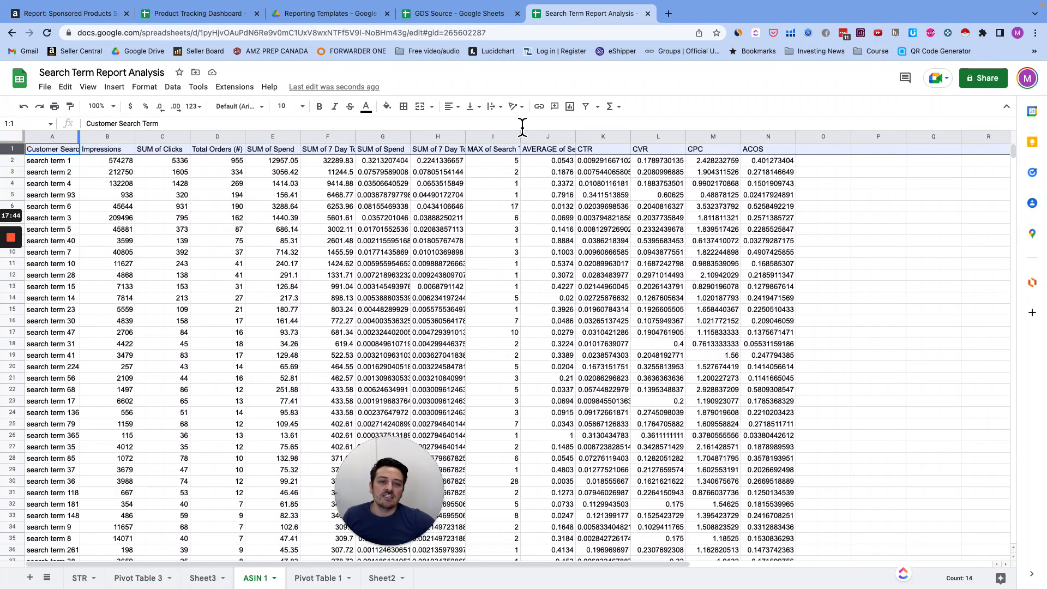
{"action": "left_click", "coordinate": [451, 107]}
{"action": "left_click", "coordinate": [464, 125]}
{"action": "left_click", "coordinate": [470, 107]}
{"action": "left_click", "coordinate": [482, 125]}
{"action": "left_click", "coordinate": [495, 107]}
{"action": "left_click", "coordinate": [507, 125]}
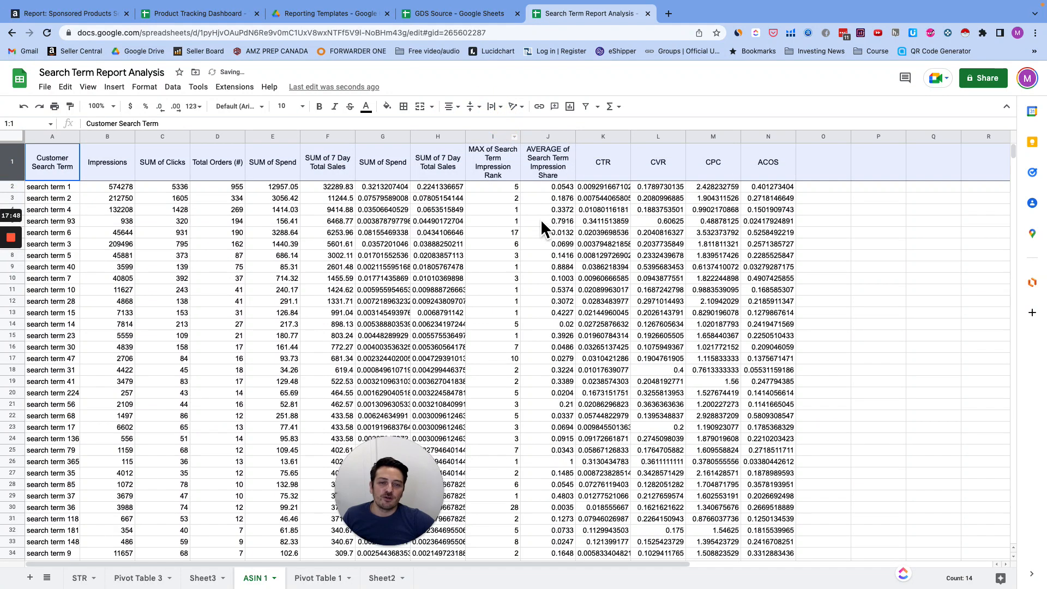
Format header cells A1:N1 with a black fill and white text, and add a filter to the table.
{"action": "left_click_drag", "start_coordinate": [768, 160], "coordinate": [46, 163]}
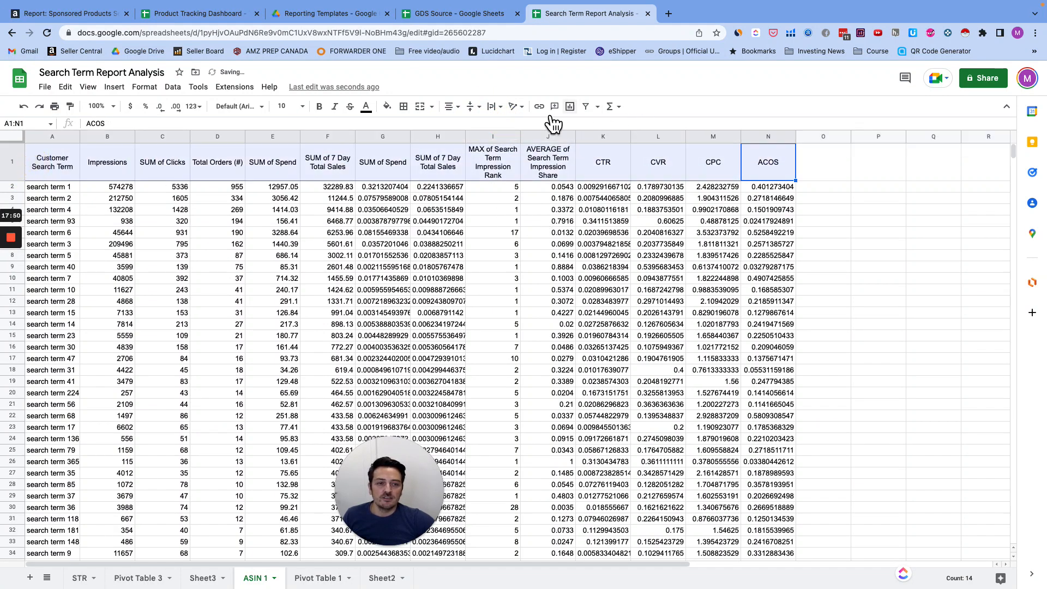
{"action": "left_click", "coordinate": [387, 106]}
{"action": "left_click", "coordinate": [392, 139]}
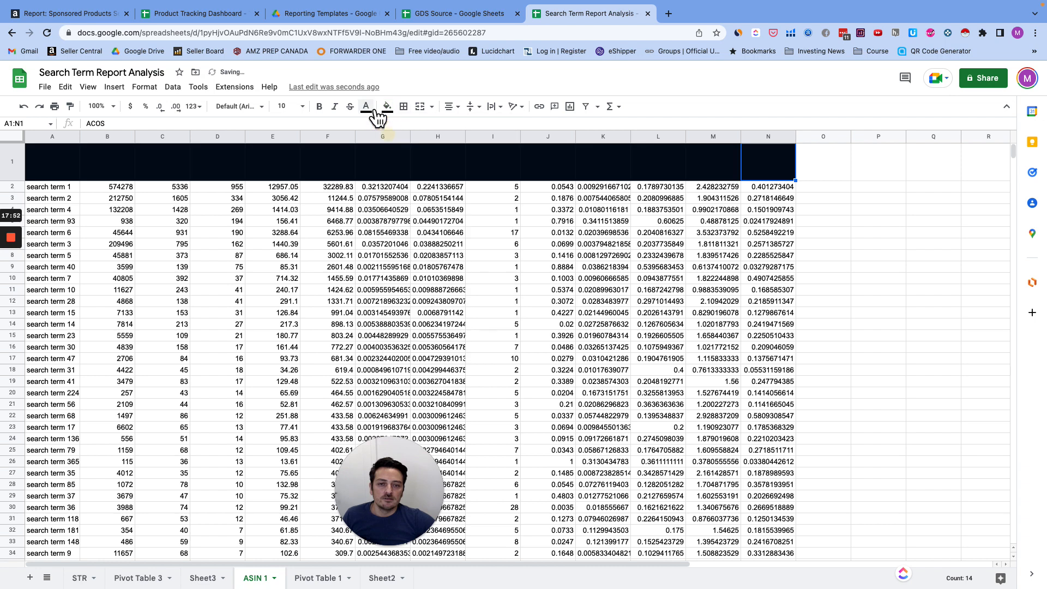
{"action": "left_click", "coordinate": [366, 106]}
{"action": "left_click", "coordinate": [383, 139]}
{"action": "left_click", "coordinate": [585, 106]}
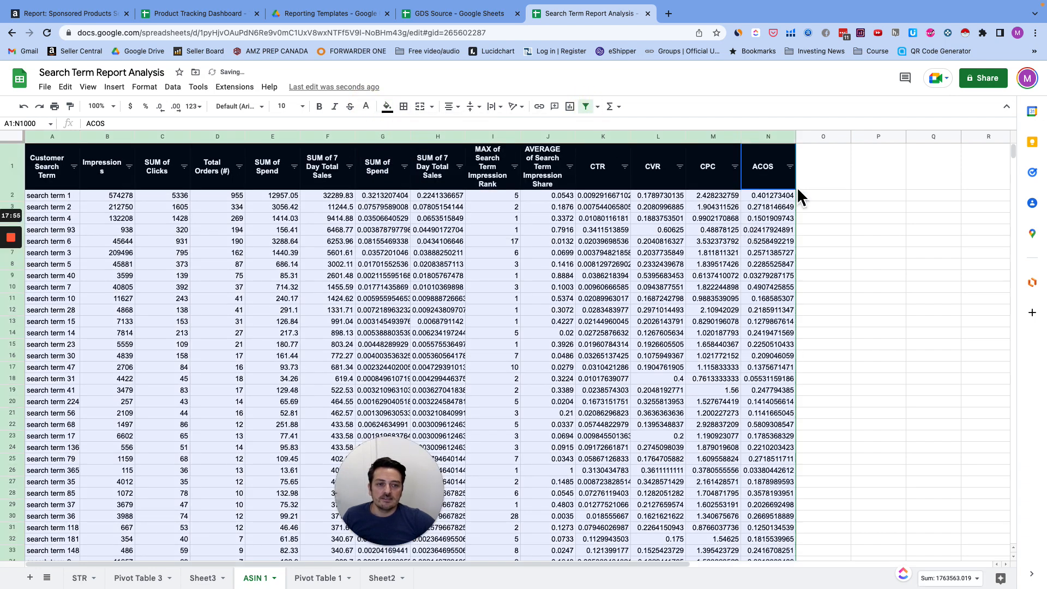
{"action": "left_click", "coordinate": [336, 218]}
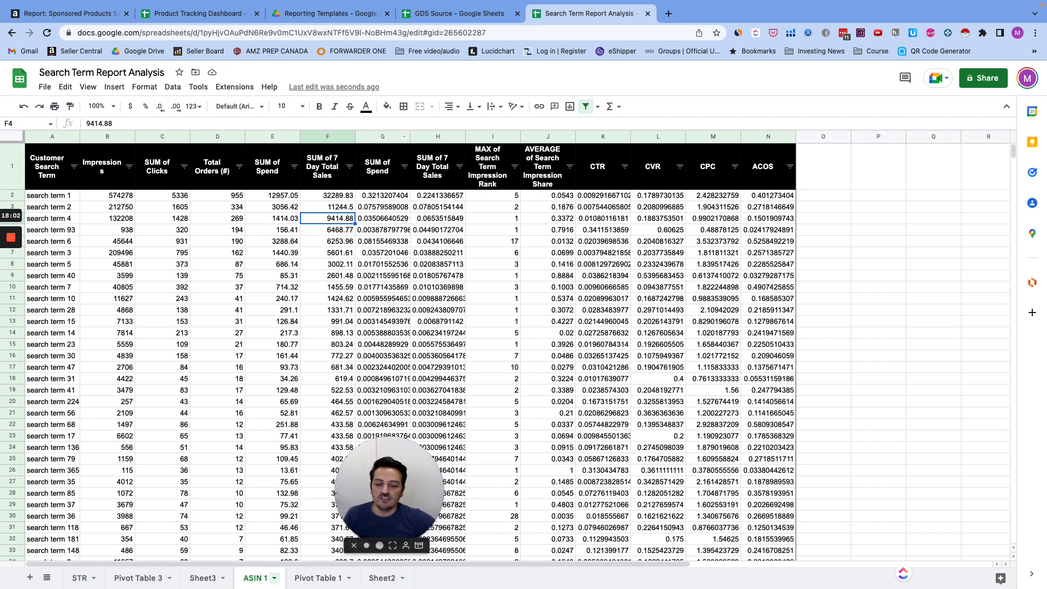
Return to Pivot Table 3, close the pivot table editor and look over the leading search terms in column A.
{"action": "left_click", "coordinate": [140, 577]}
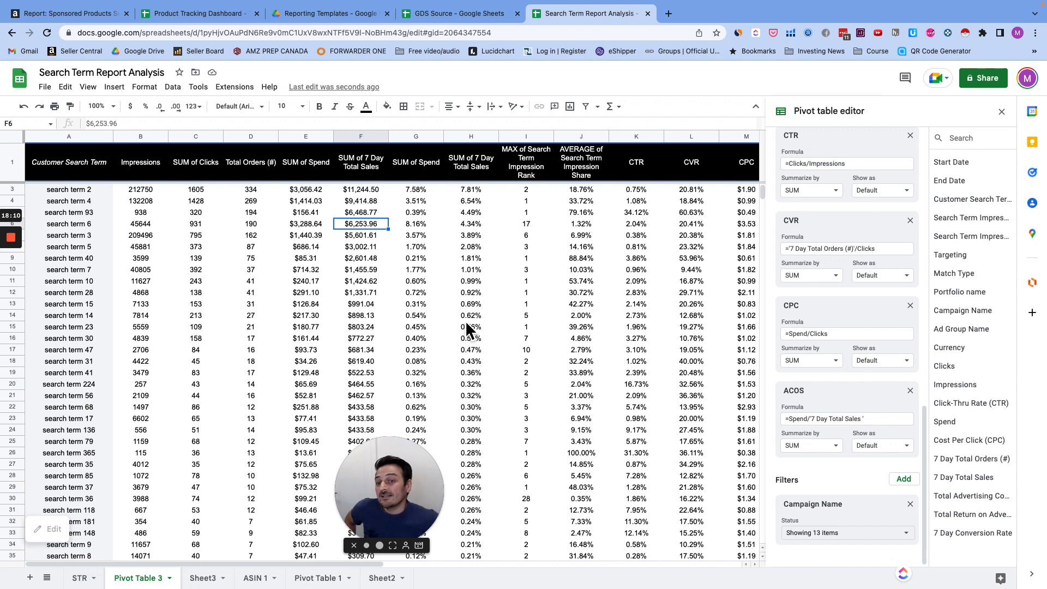
{"action": "scroll", "coordinate": [79, 289], "scroll_direction": "up", "scroll_amount": 1}
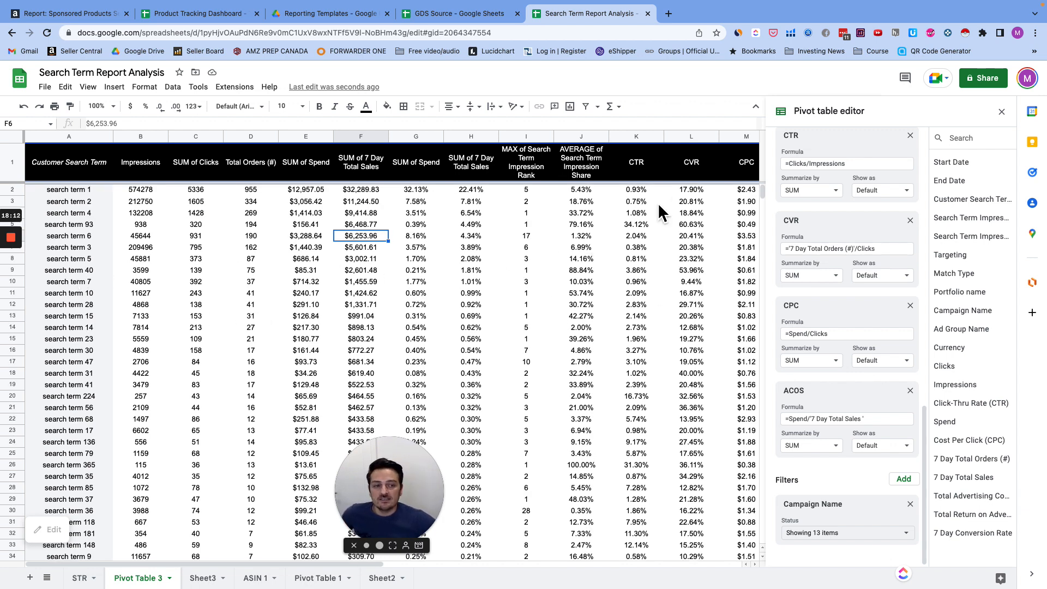
{"action": "left_click", "coordinate": [1001, 112]}
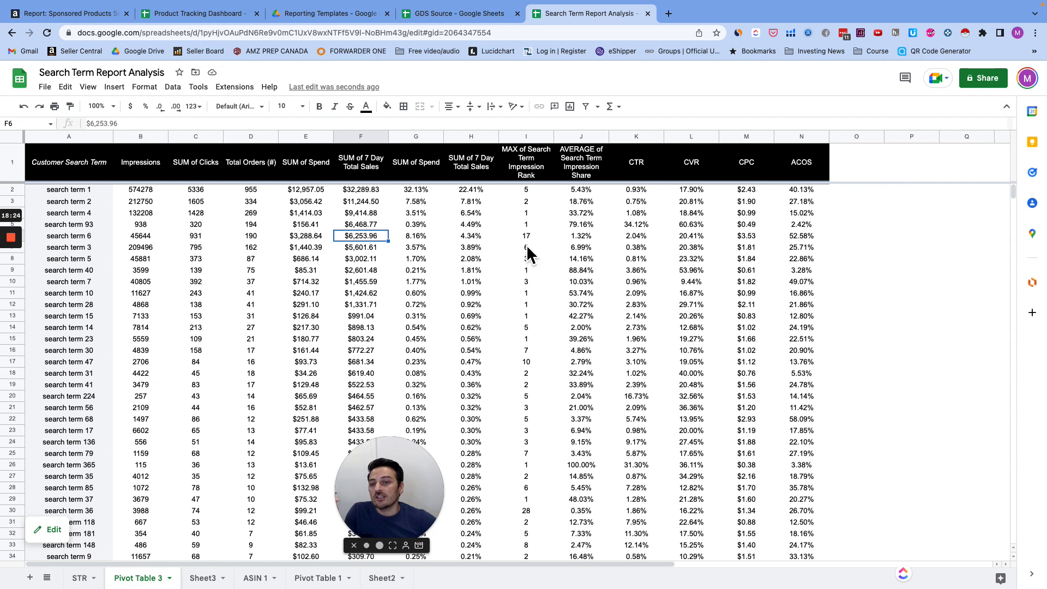
{"action": "left_click_drag", "start_coordinate": [86, 194], "coordinate": [62, 473]}
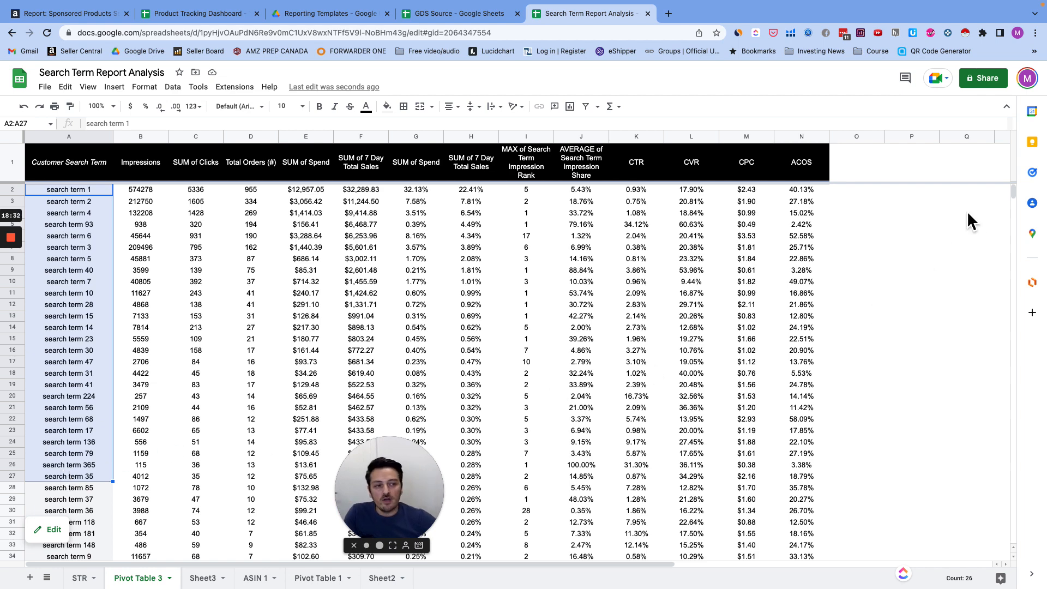
{"action": "left_click_drag", "start_coordinate": [885, 173], "coordinate": [976, 169]}
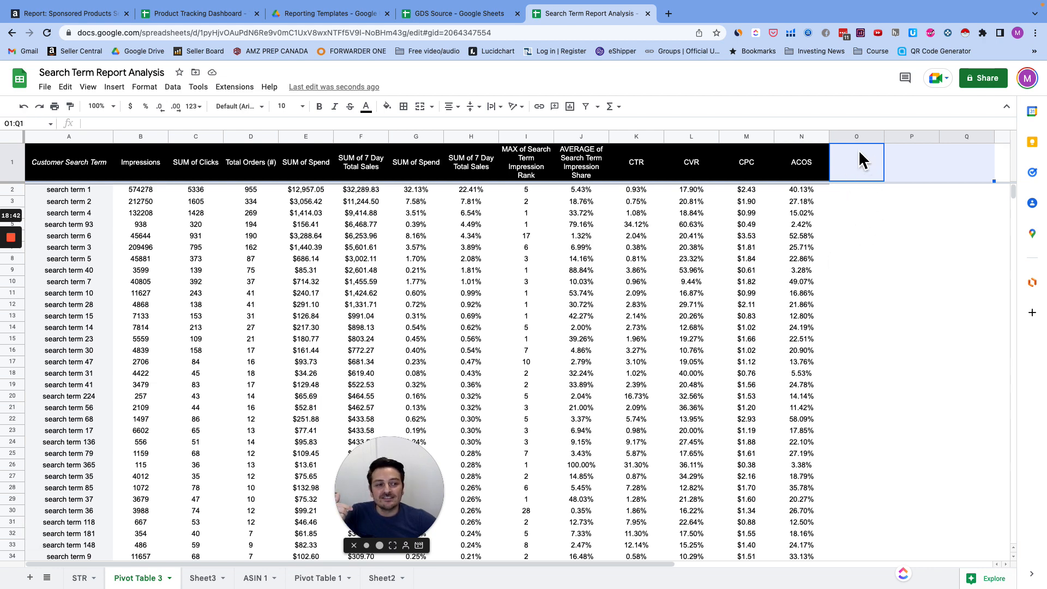
{"action": "left_click_drag", "start_coordinate": [94, 195], "coordinate": [77, 305]}
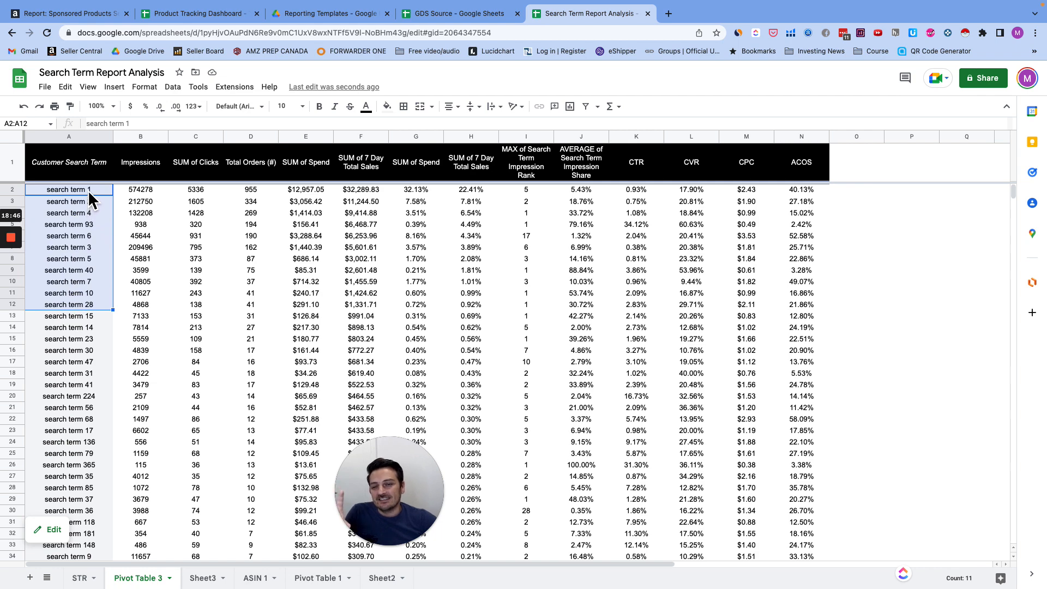